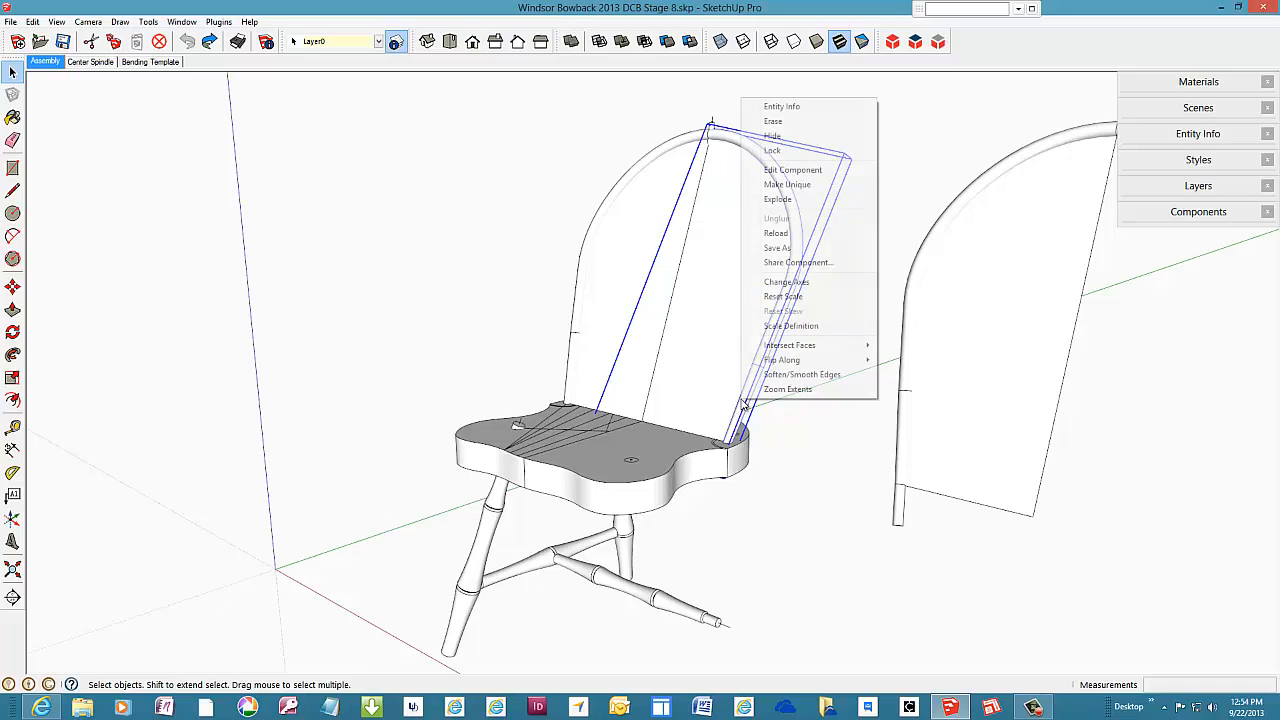
- Open the bow half on the chair for editing, select its lower section's surface, and inspect where it passes through the seat
{"action": "left_click", "coordinate": [815, 171]}
{"action": "left_click", "coordinate": [750, 385]}
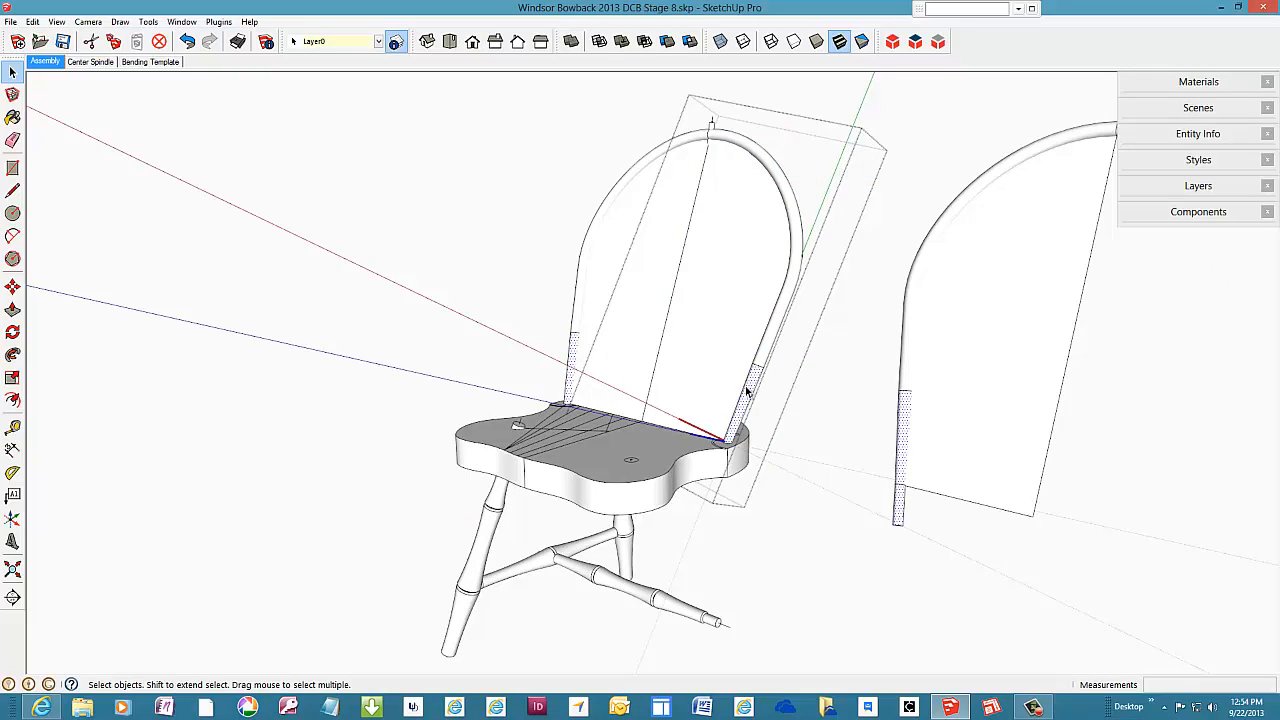
{"action": "scroll", "coordinate": [737, 437], "scroll_direction": "up", "scroll_amount": 6}
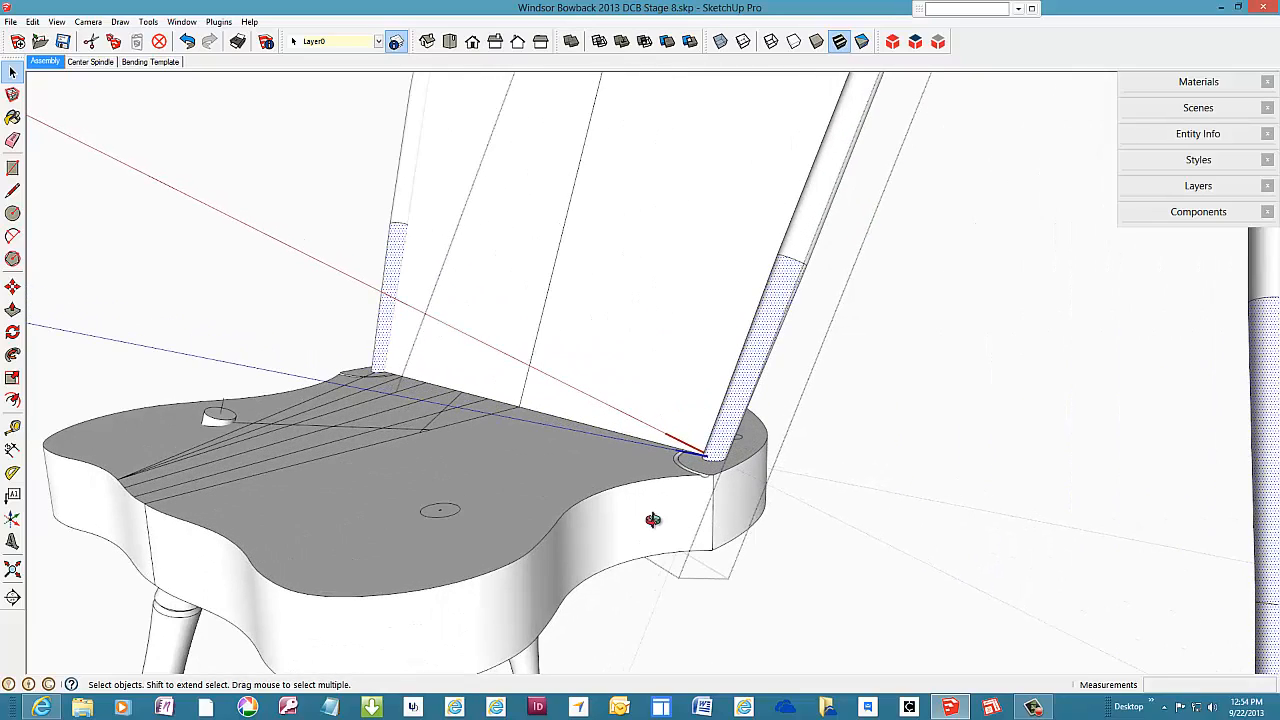
{"action": "mouse_move", "coordinate": [652, 519]}
{"action": "middle_mouse_down"}
{"action": "mouse_move", "coordinate": [663, 520]}
{"action": "mouse_move", "coordinate": [703, 326]}
{"action": "mouse_move", "coordinate": [763, 289]}
{"action": "mouse_move", "coordinate": [709, 307]}
{"action": "middle_mouse_up"}
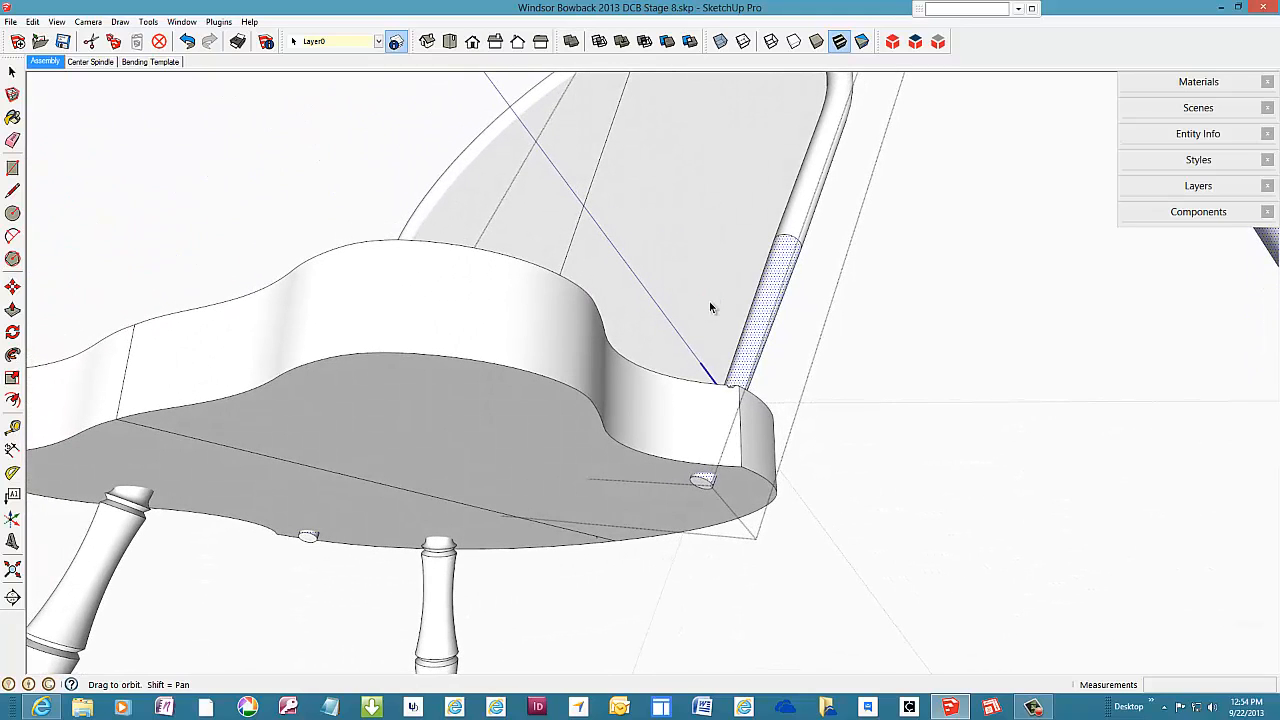
{"action": "scroll", "coordinate": [724, 495], "scroll_direction": "up", "scroll_amount": 4}
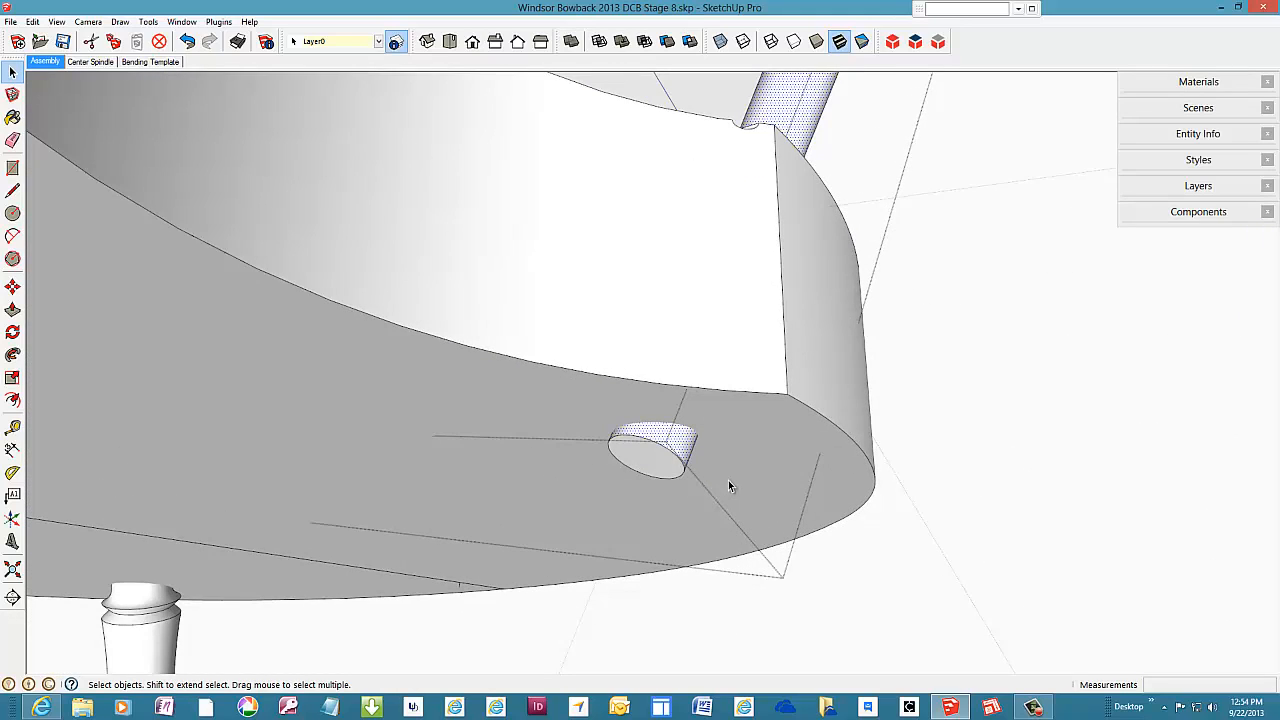
{"action": "scroll", "coordinate": [718, 435], "scroll_direction": "down", "scroll_amount": 6}
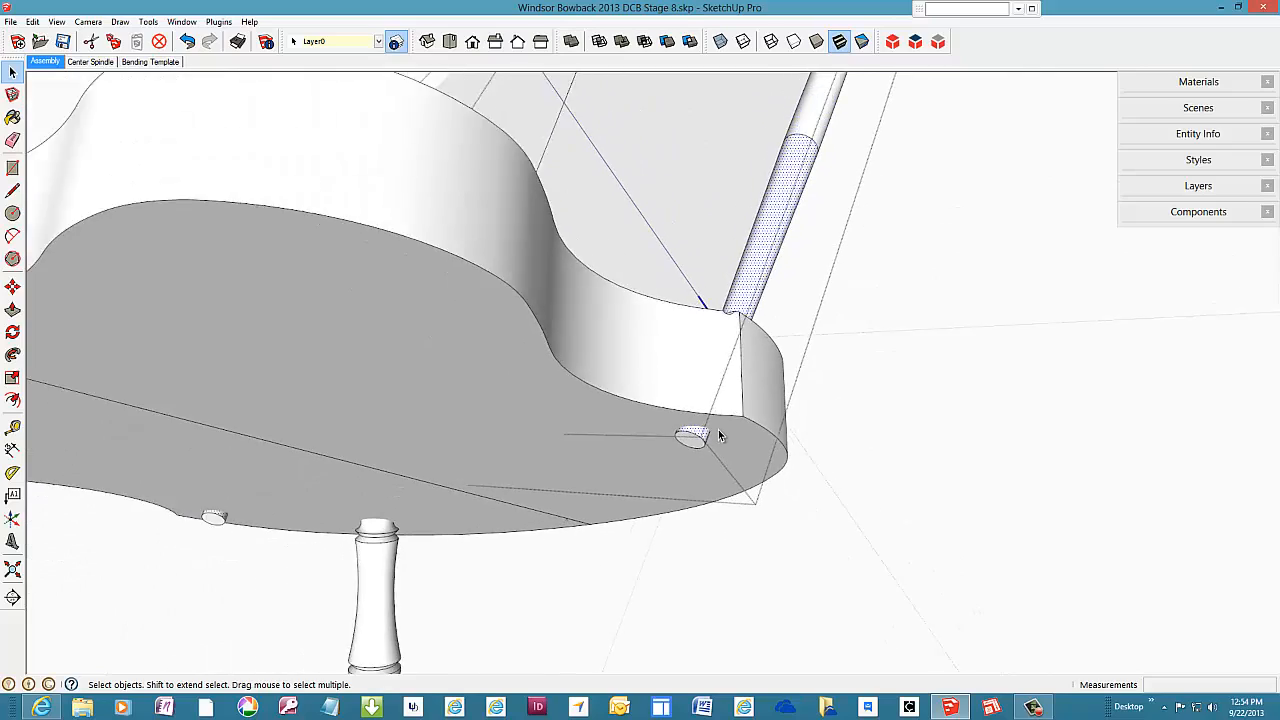
{"action": "scroll", "coordinate": [718, 435], "scroll_direction": "down", "scroll_amount": 3}
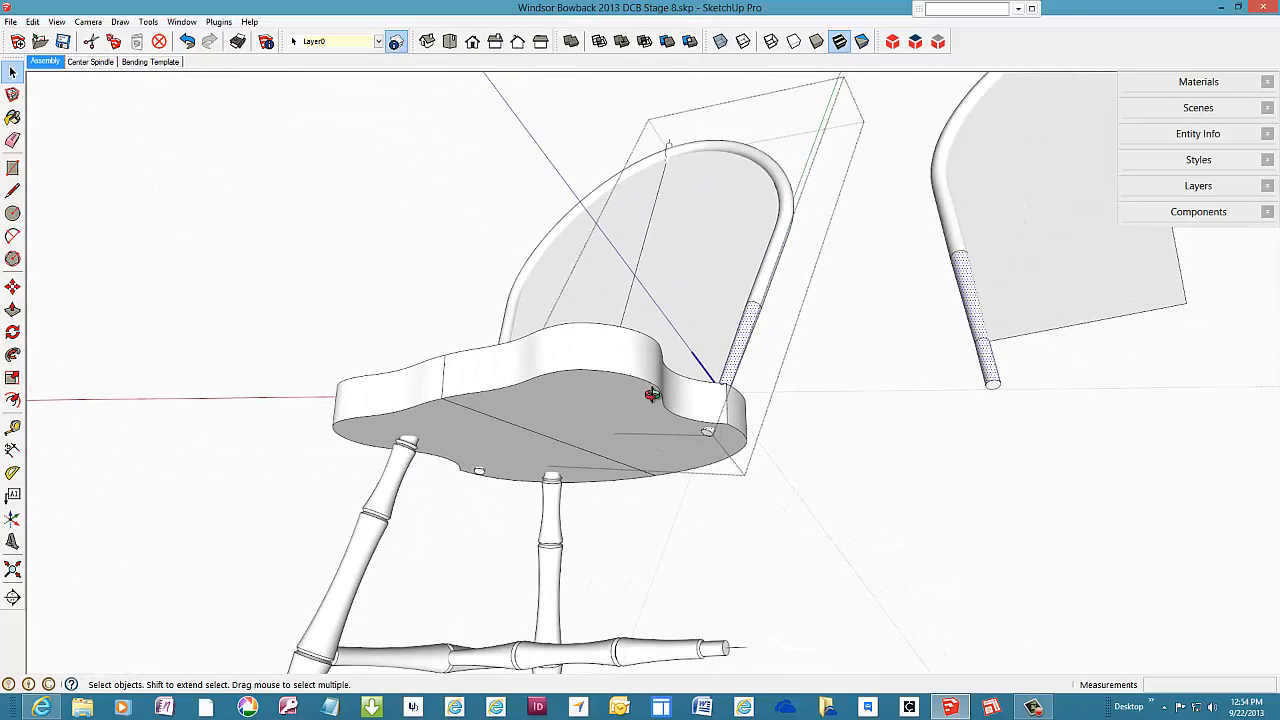
{"action": "mouse_move", "coordinate": [651, 394]}
{"action": "middle_mouse_down"}
{"action": "mouse_move", "coordinate": [617, 443]}
{"action": "mouse_move", "coordinate": [594, 523]}
{"action": "mouse_move", "coordinate": [587, 625]}
{"action": "middle_mouse_up"}
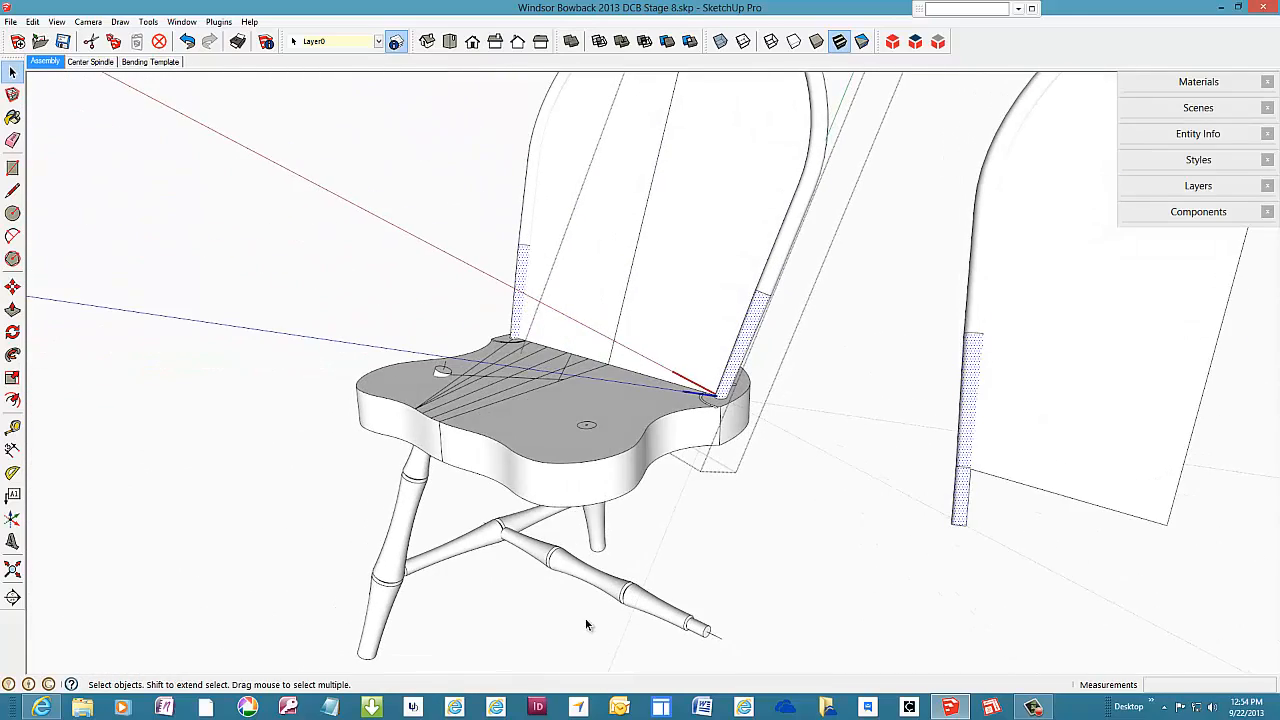
{"action": "scroll", "coordinate": [525, 483], "scroll_direction": "down", "scroll_amount": 4}
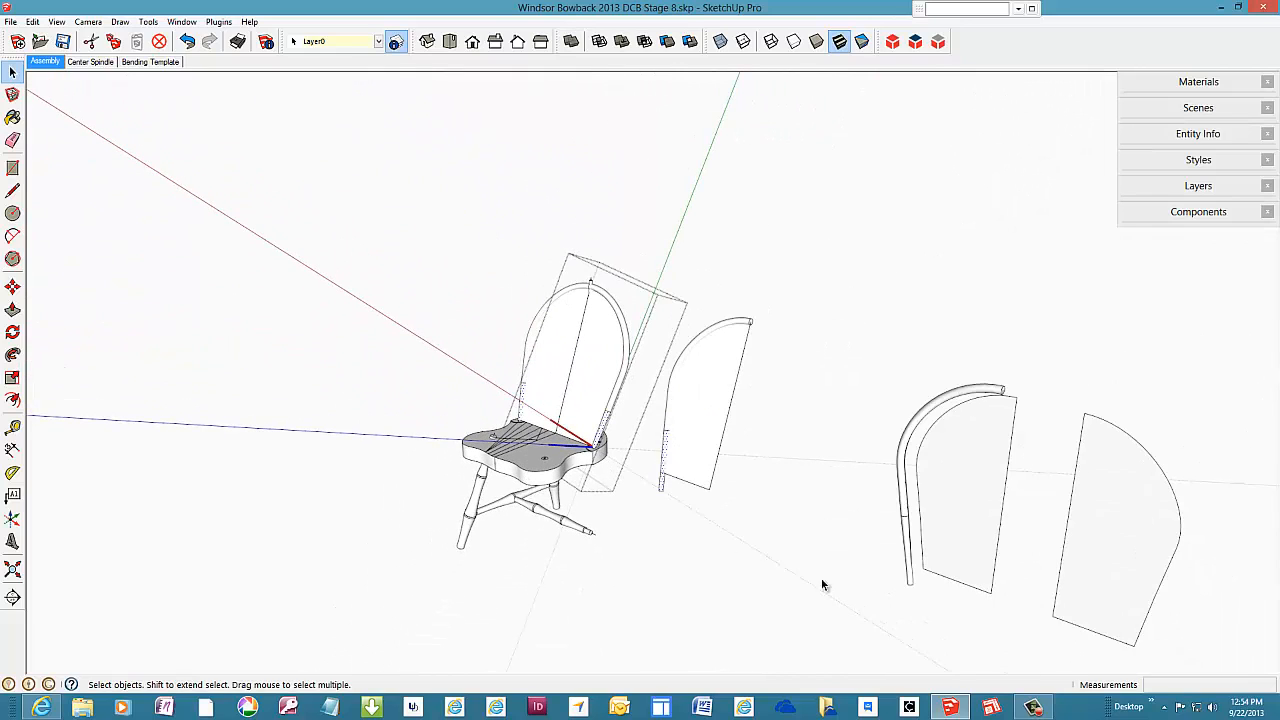
{"action": "left_click", "coordinate": [1014, 587]}
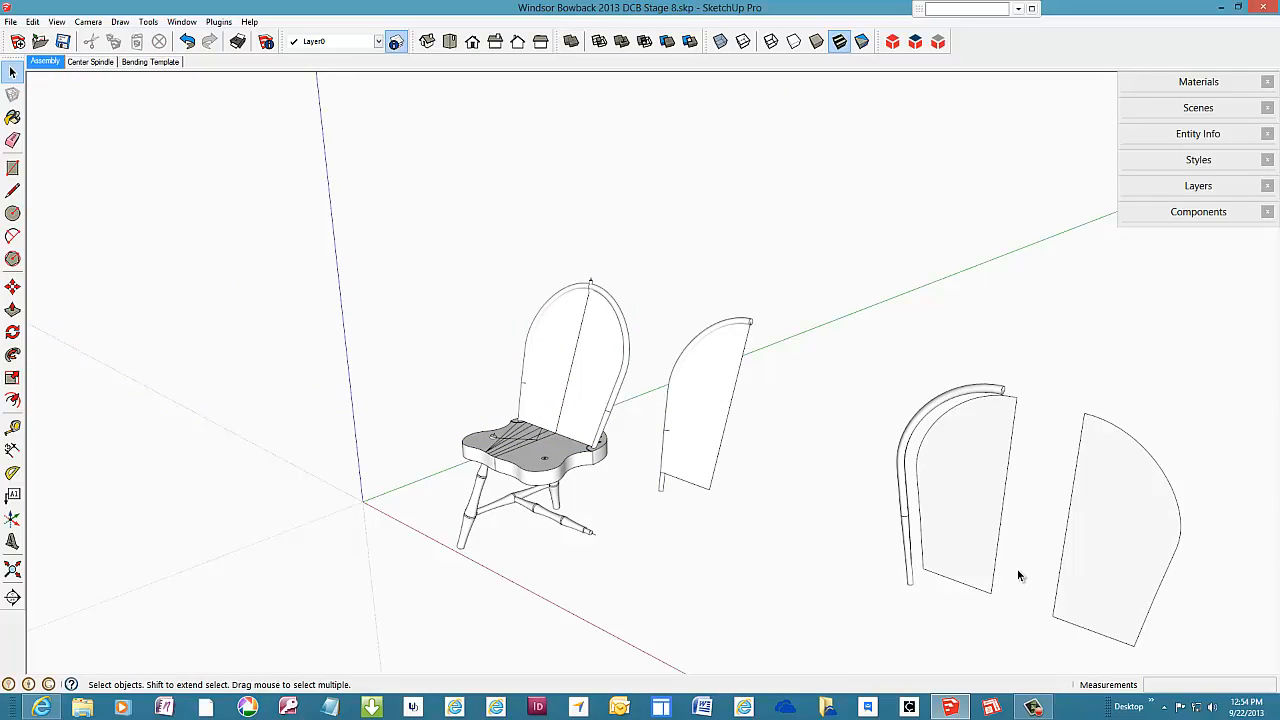
- Select each of the two separate flat bow panels beside the chair in turn to examine them
{"action": "left_click", "coordinate": [992, 561]}
{"action": "scroll", "coordinate": [1089, 607], "scroll_direction": "up", "scroll_amount": 2}
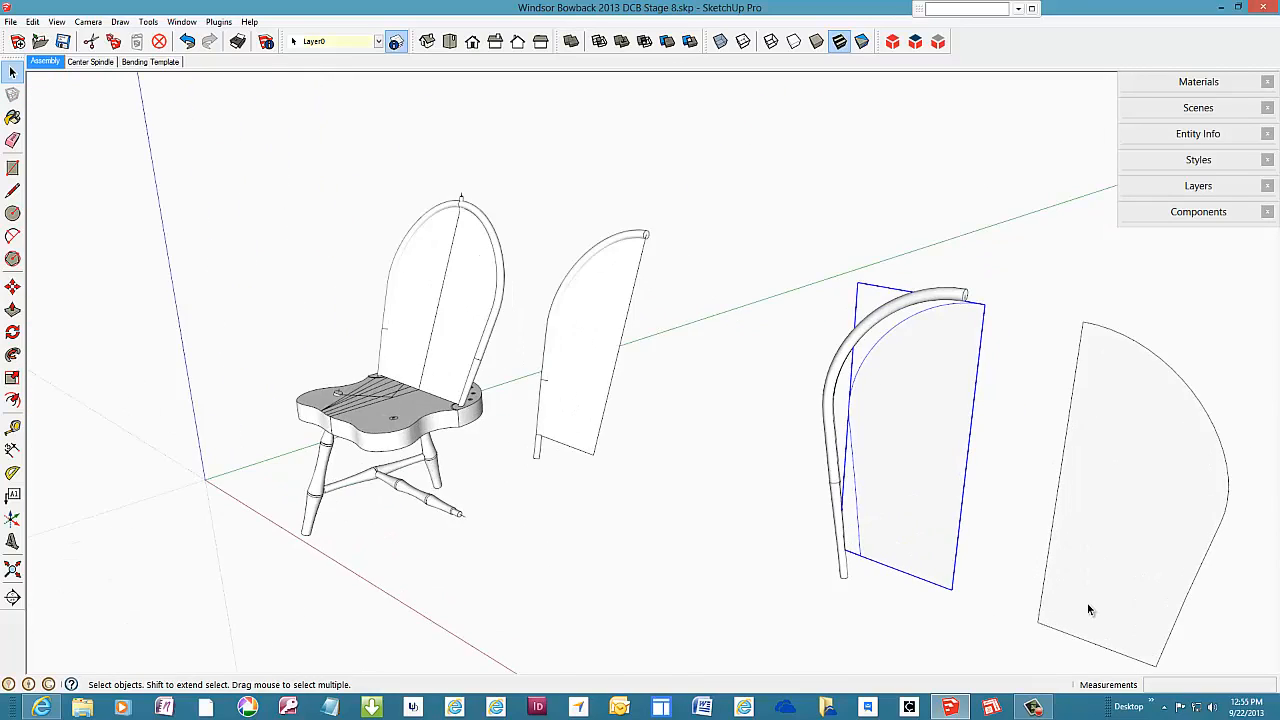
{"action": "left_click", "coordinate": [1084, 600]}
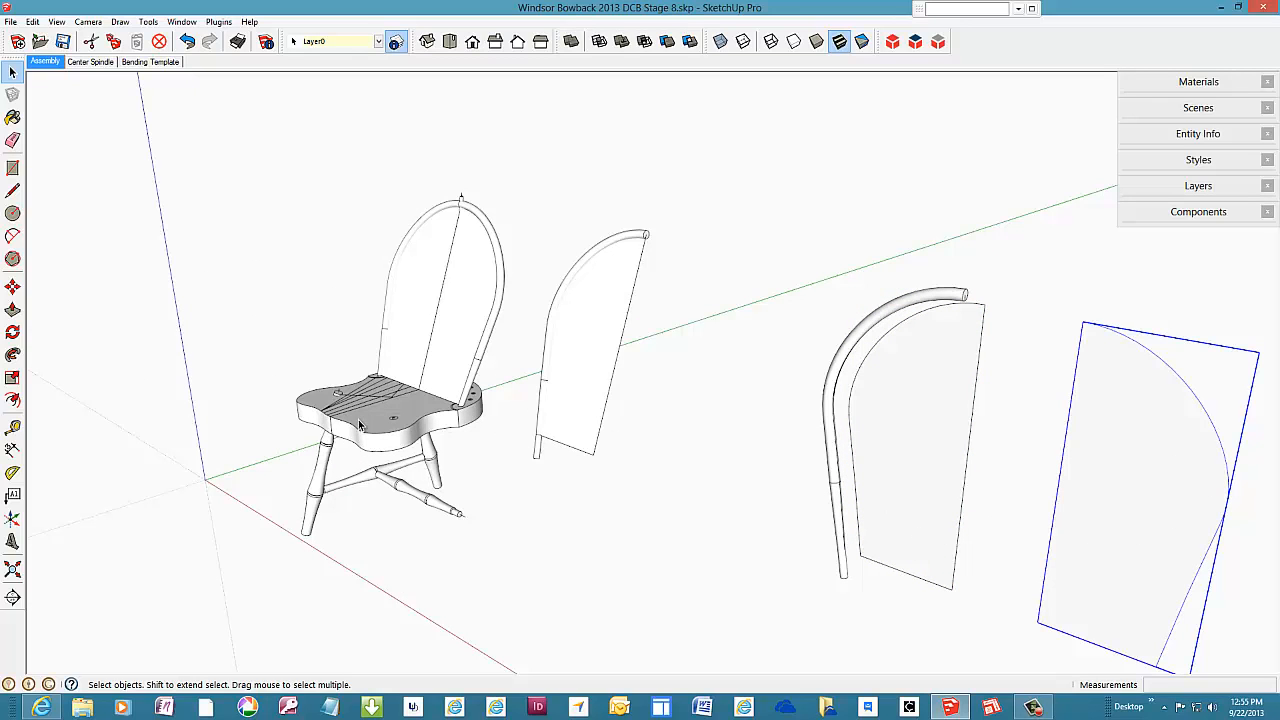
- Delete the bow half and the plain seat half without layout lines, keeping the opposite side of the chair
{"action": "scroll", "coordinate": [305, 418], "scroll_direction": "up", "scroll_amount": 4}
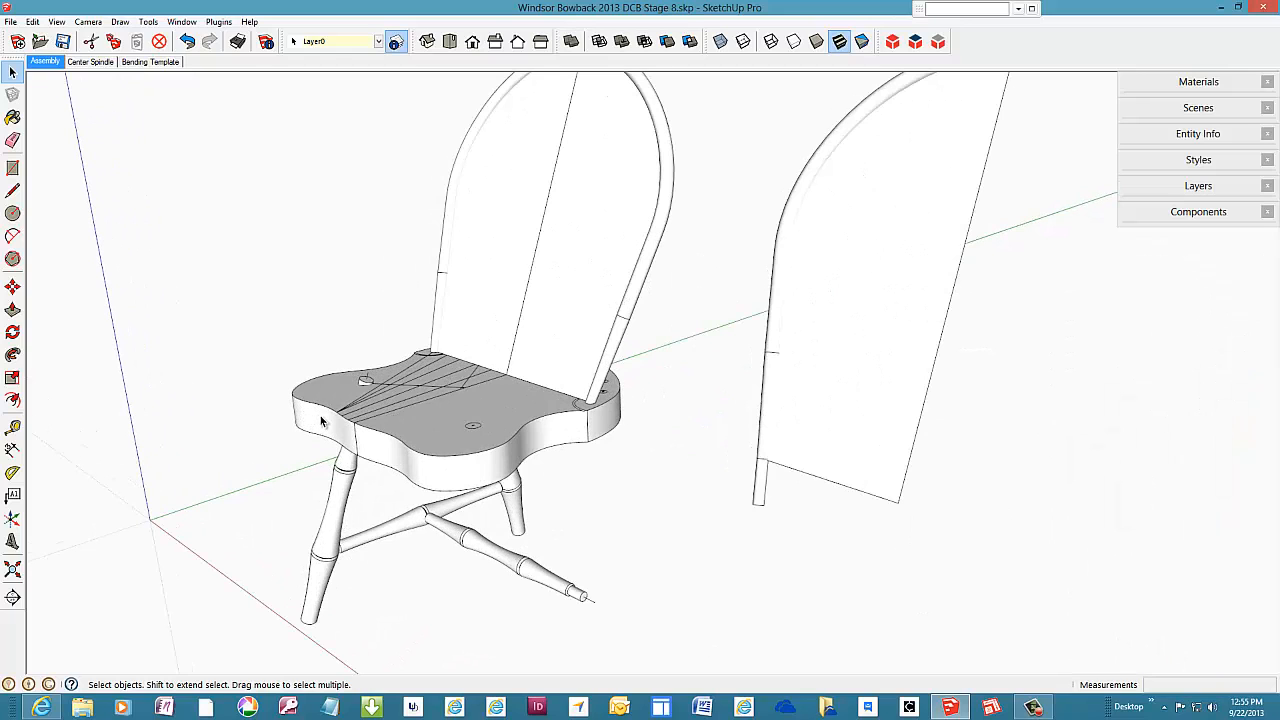
{"action": "middle_click_drag", "start_coordinate": [320, 413], "coordinate": [449, 472]}
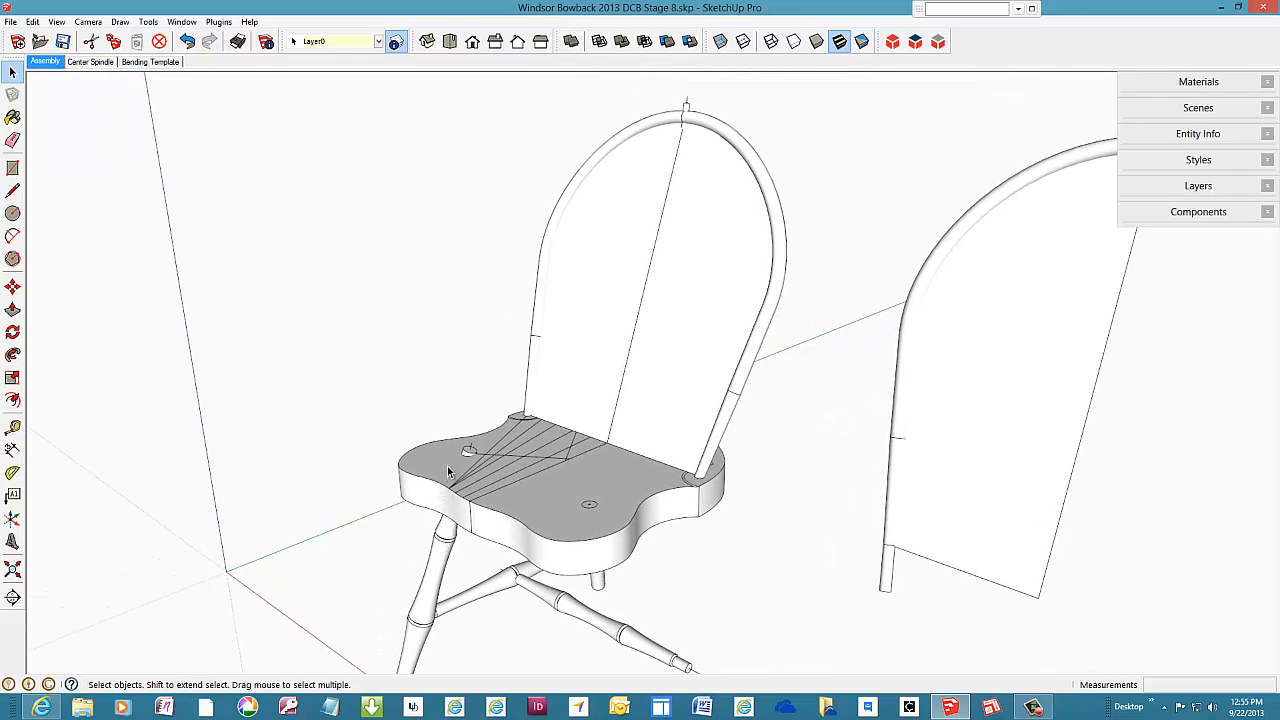
{"action": "left_click", "coordinate": [689, 334]}
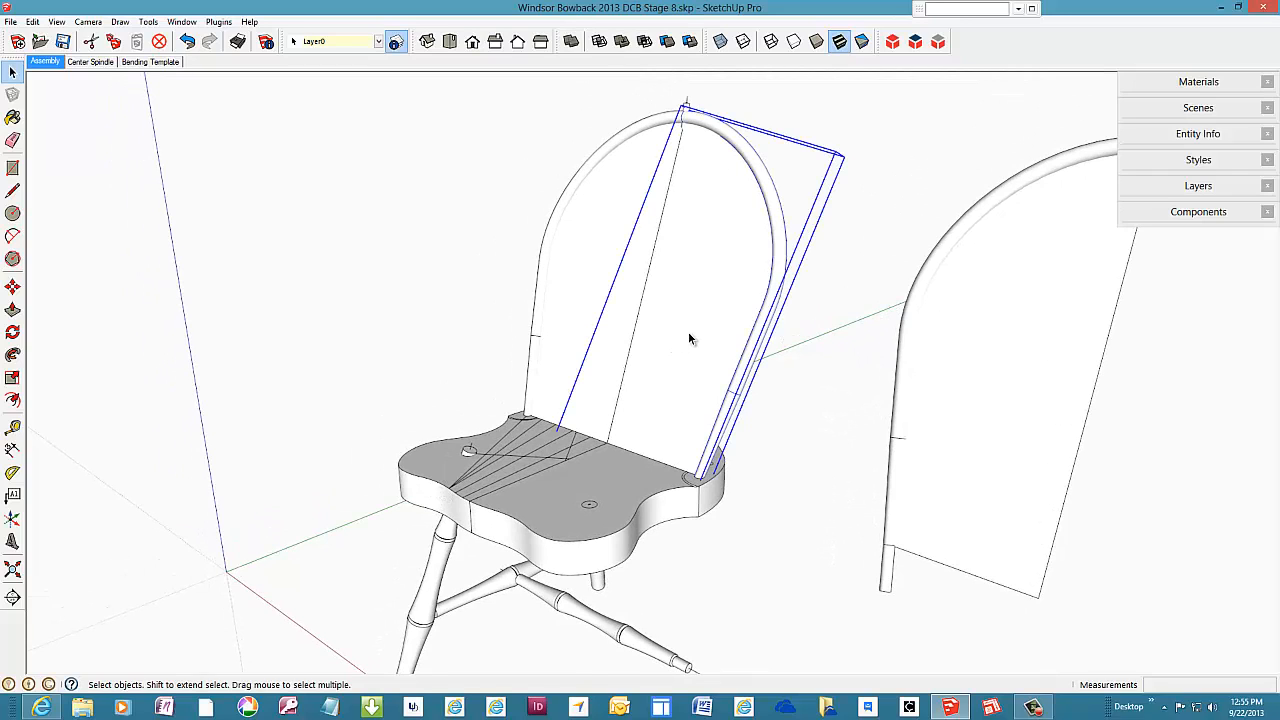
{"action": "key", "text": "Delete"}
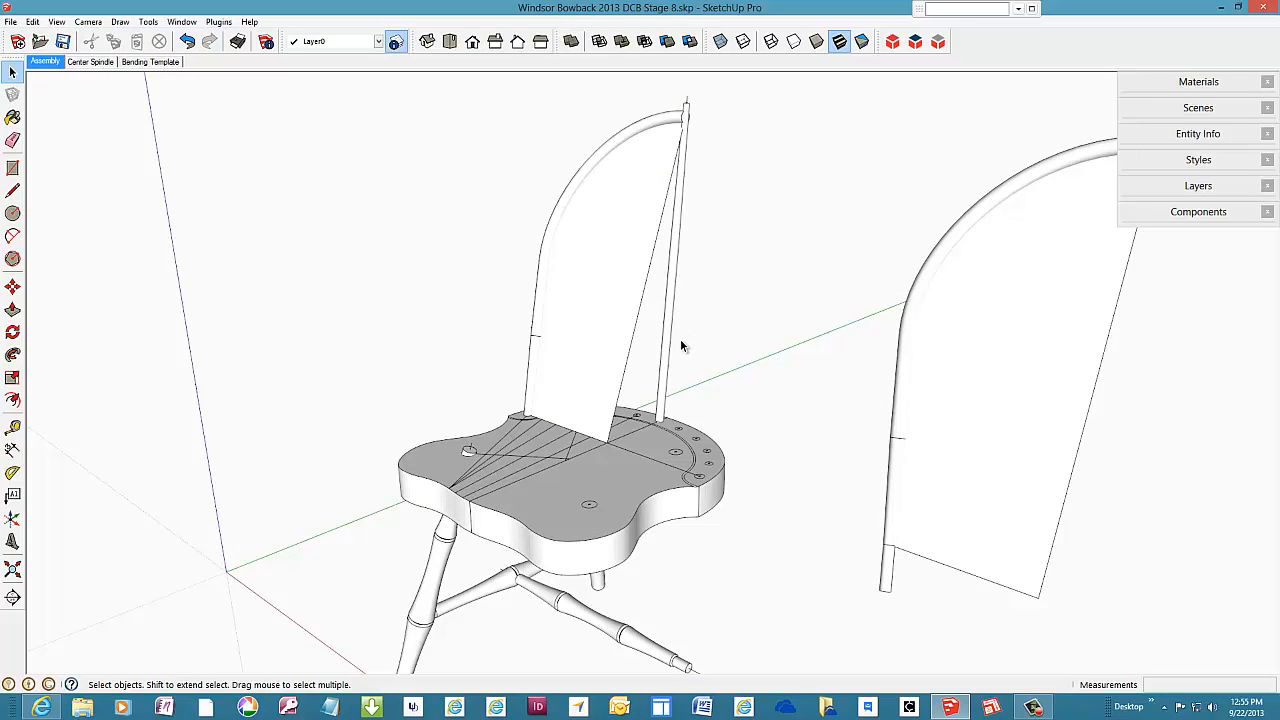
{"action": "left_click", "coordinate": [640, 492]}
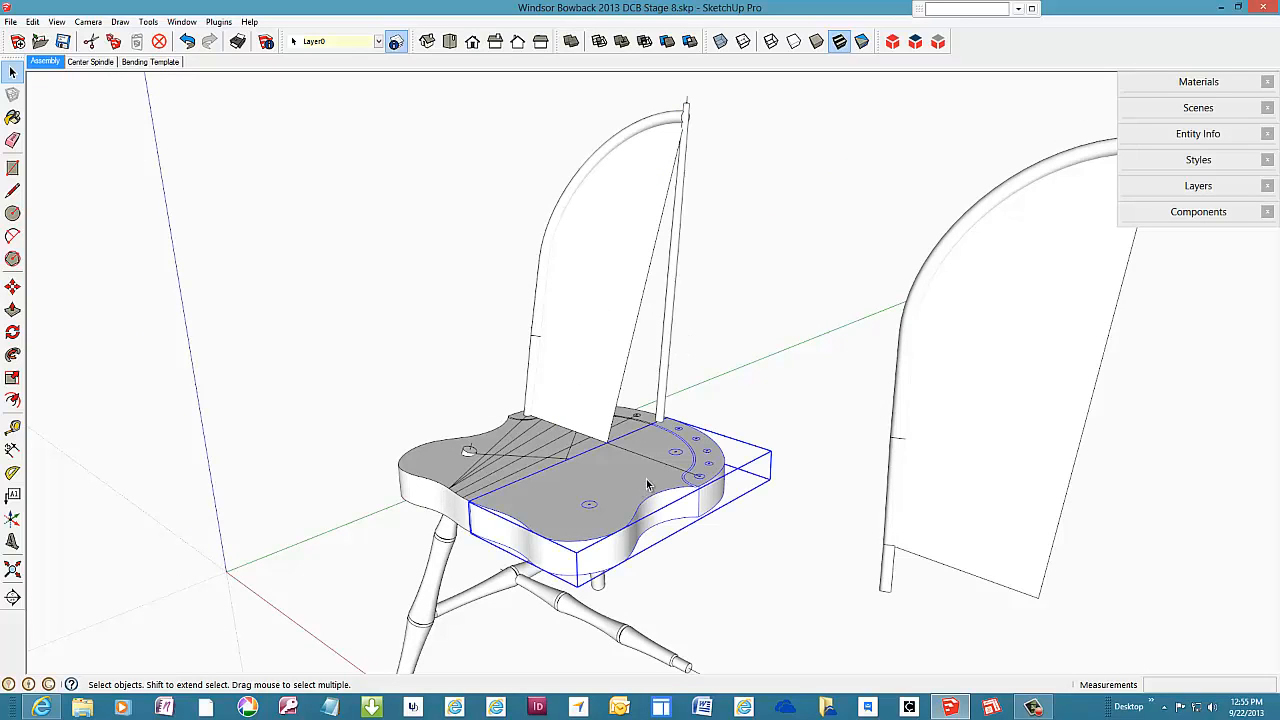
{"action": "key", "text": "Delete"}
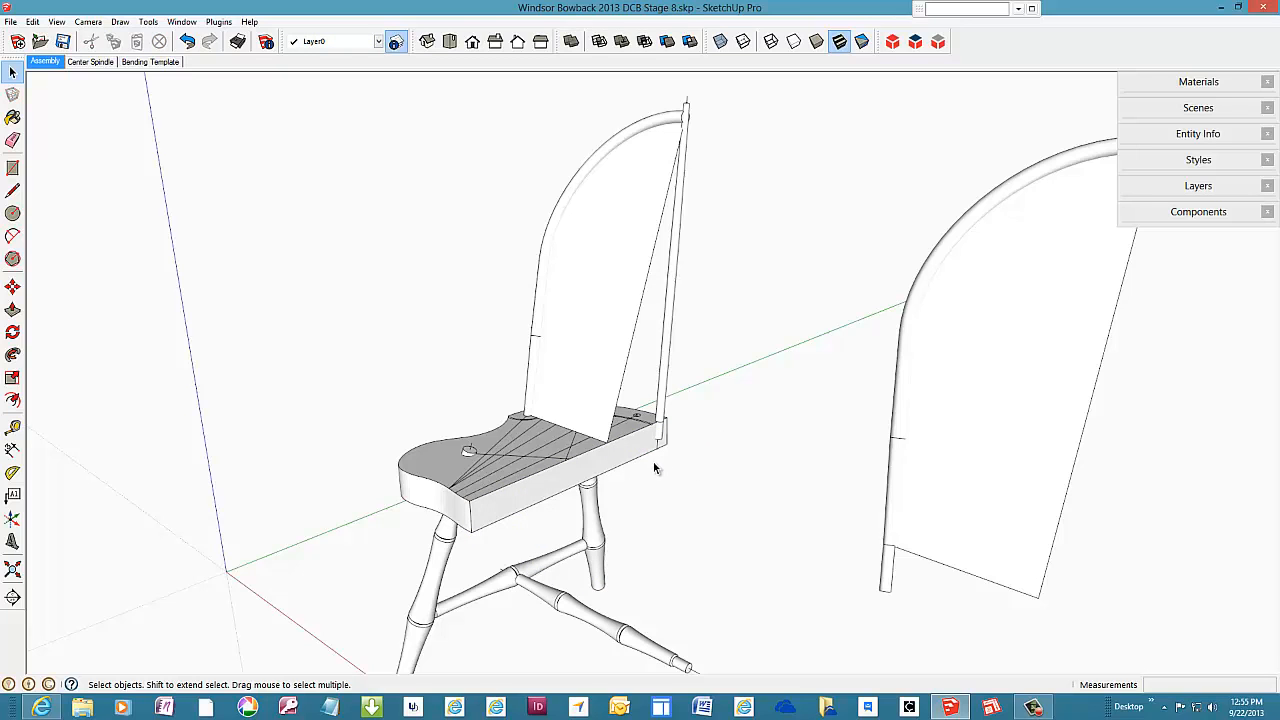
- Delete the flat panel face inside the remaining bow half component, leaving only the bent bow rod
{"action": "middle_click_drag", "start_coordinate": [558, 463], "coordinate": [590, 478]}
{"action": "right_click", "coordinate": [572, 302]}
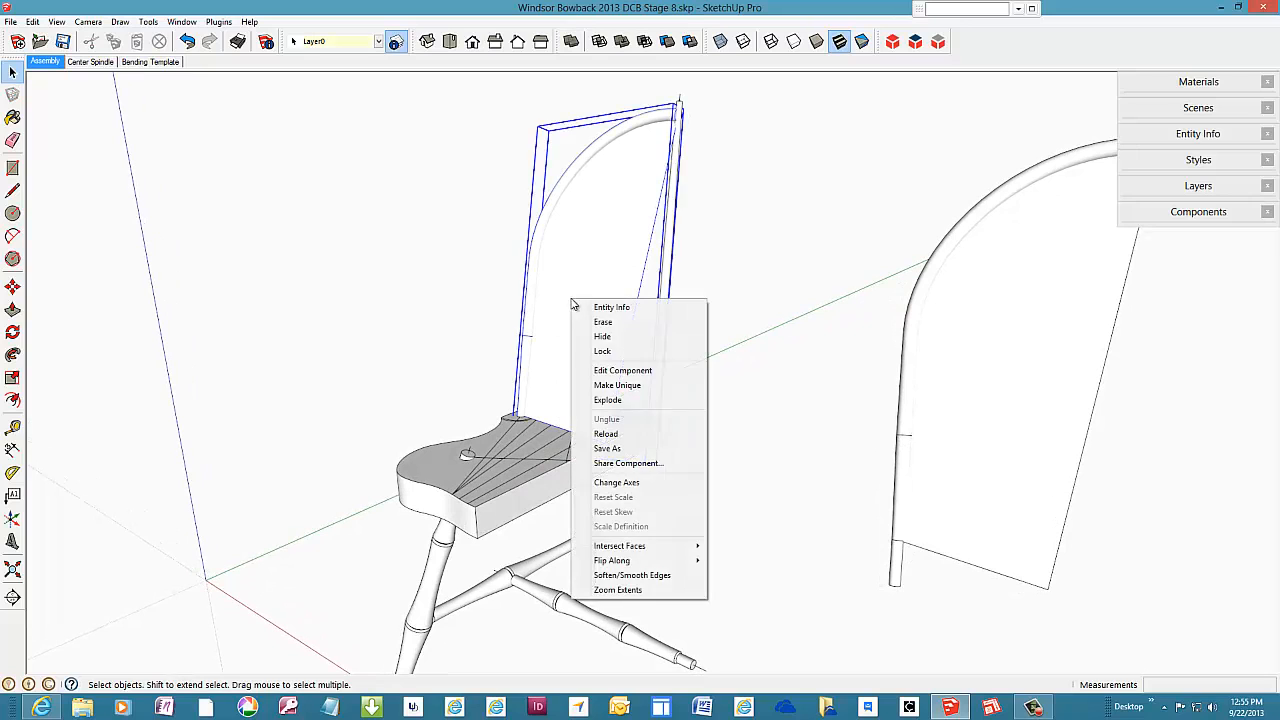
{"action": "left_click", "coordinate": [603, 368]}
{"action": "left_click", "coordinate": [576, 316]}
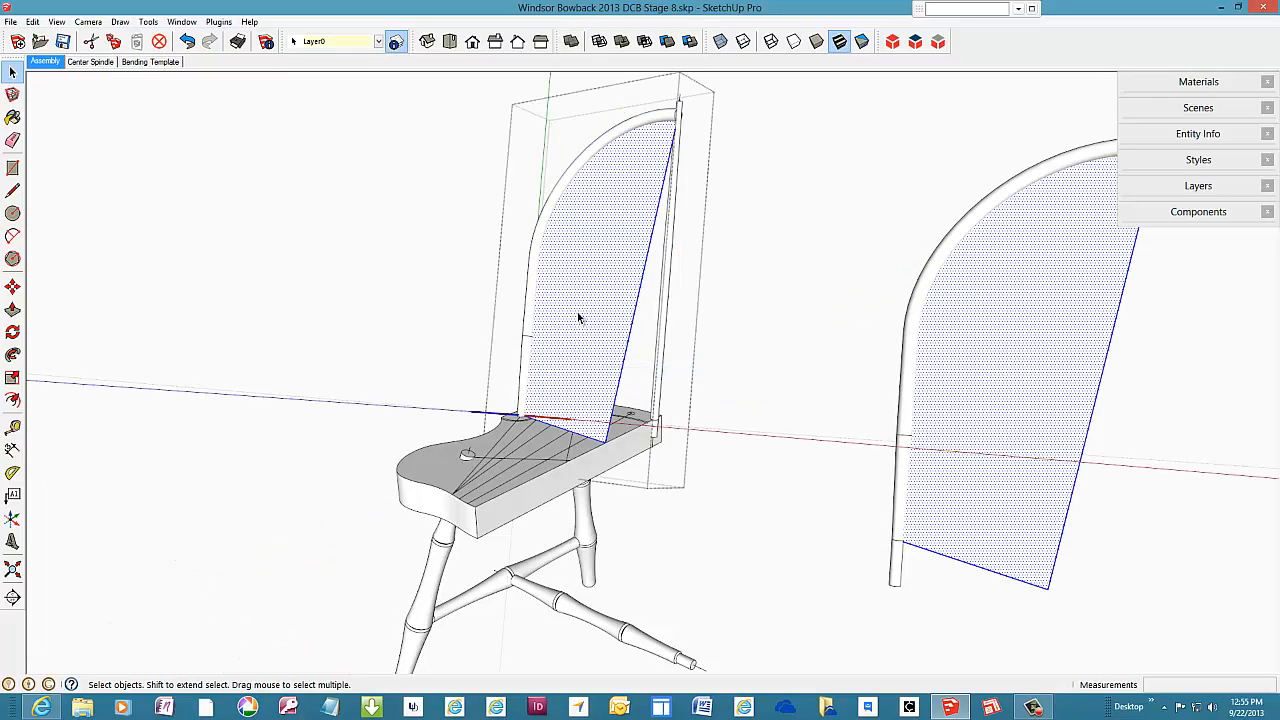
{"action": "key", "text": "Delete"}
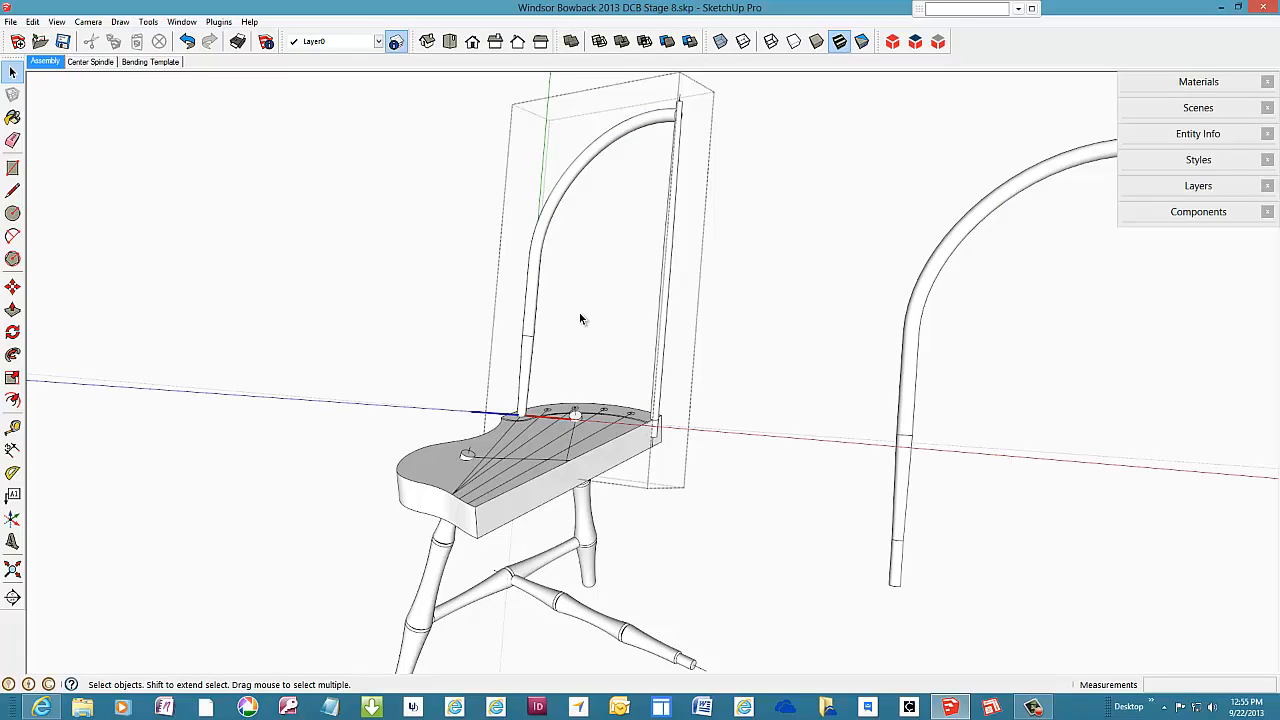
{"action": "right_click", "coordinate": [458, 295]}
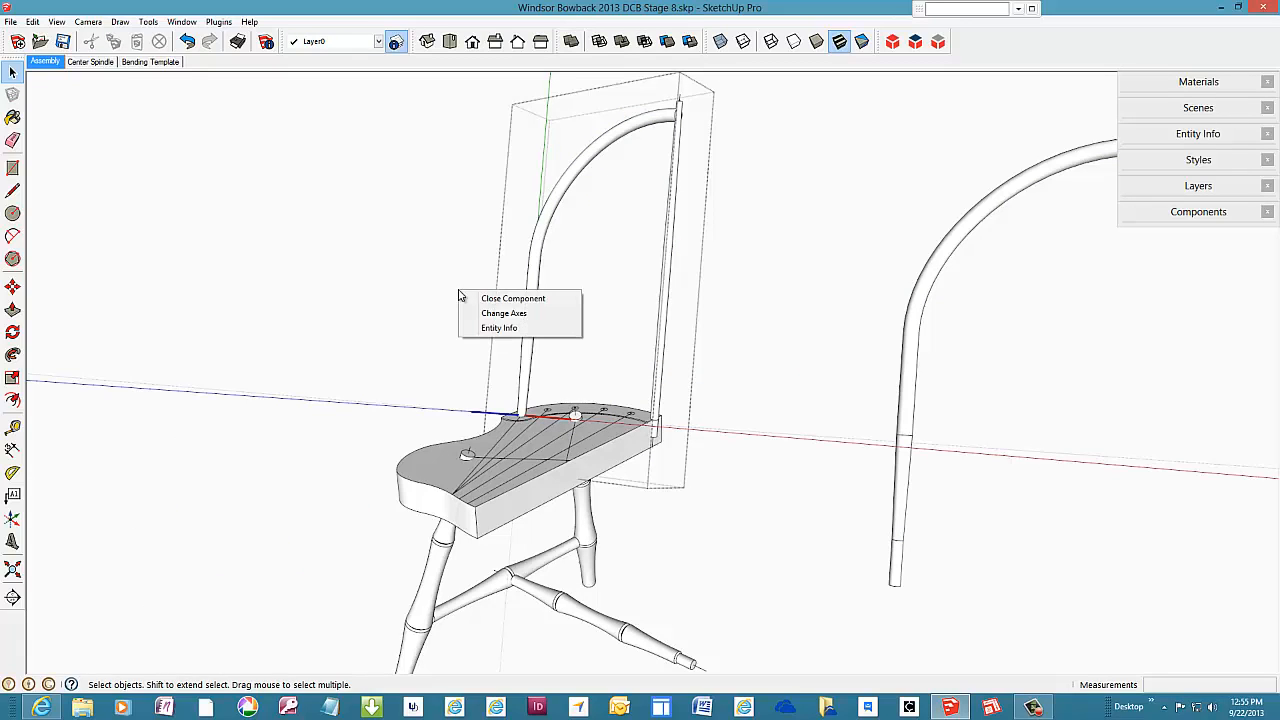
{"action": "left_click", "coordinate": [486, 297]}
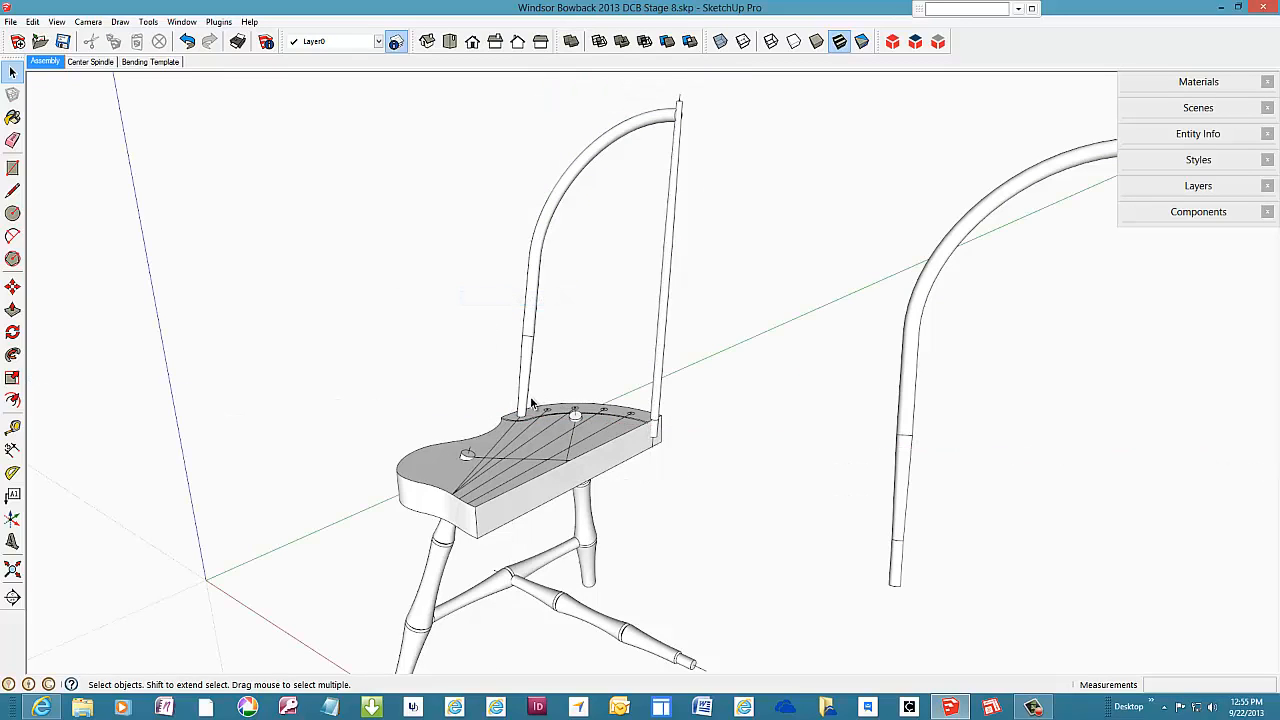
- Draw vertical triangles at the two spindle holes nearest the center spindle, with bases about 2" long along their sight lines
{"action": "middle_click_drag", "start_coordinate": [523, 398], "coordinate": [1083, 486]}
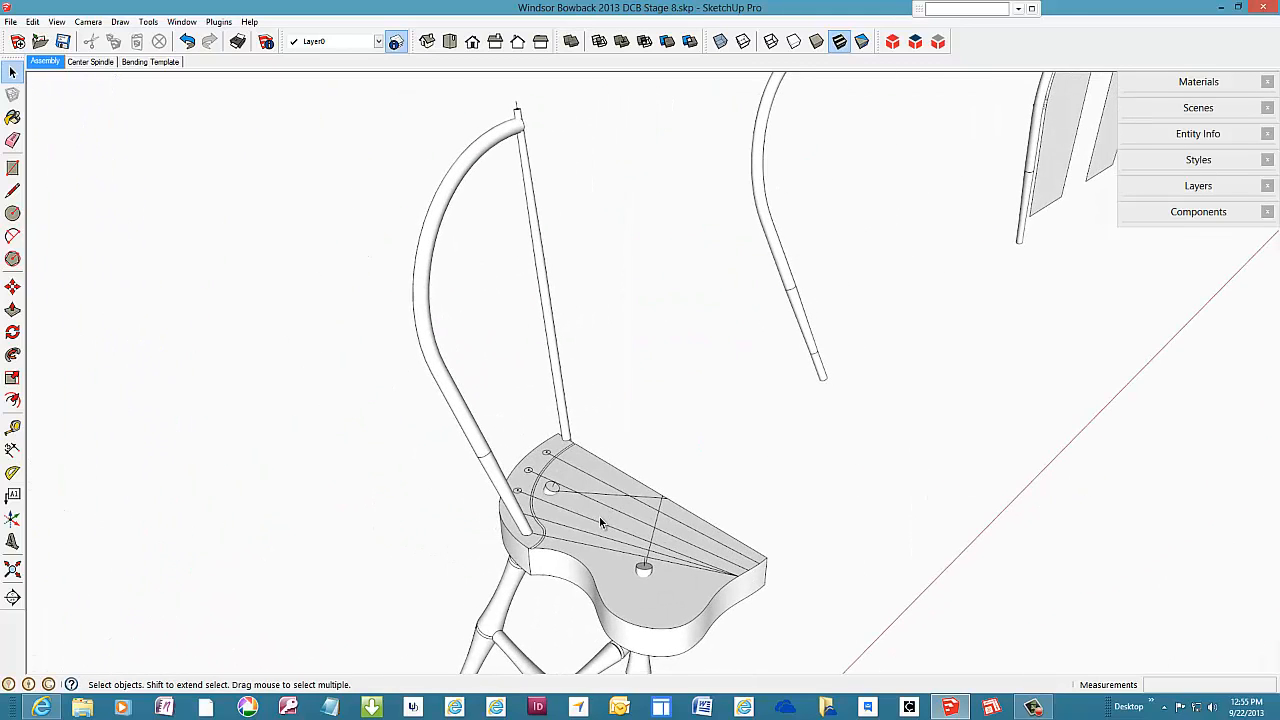
{"action": "middle_click_drag", "start_coordinate": [599, 516], "coordinate": [715, 463]}
{"action": "scroll", "coordinate": [728, 420], "scroll_direction": "up", "scroll_amount": 5}
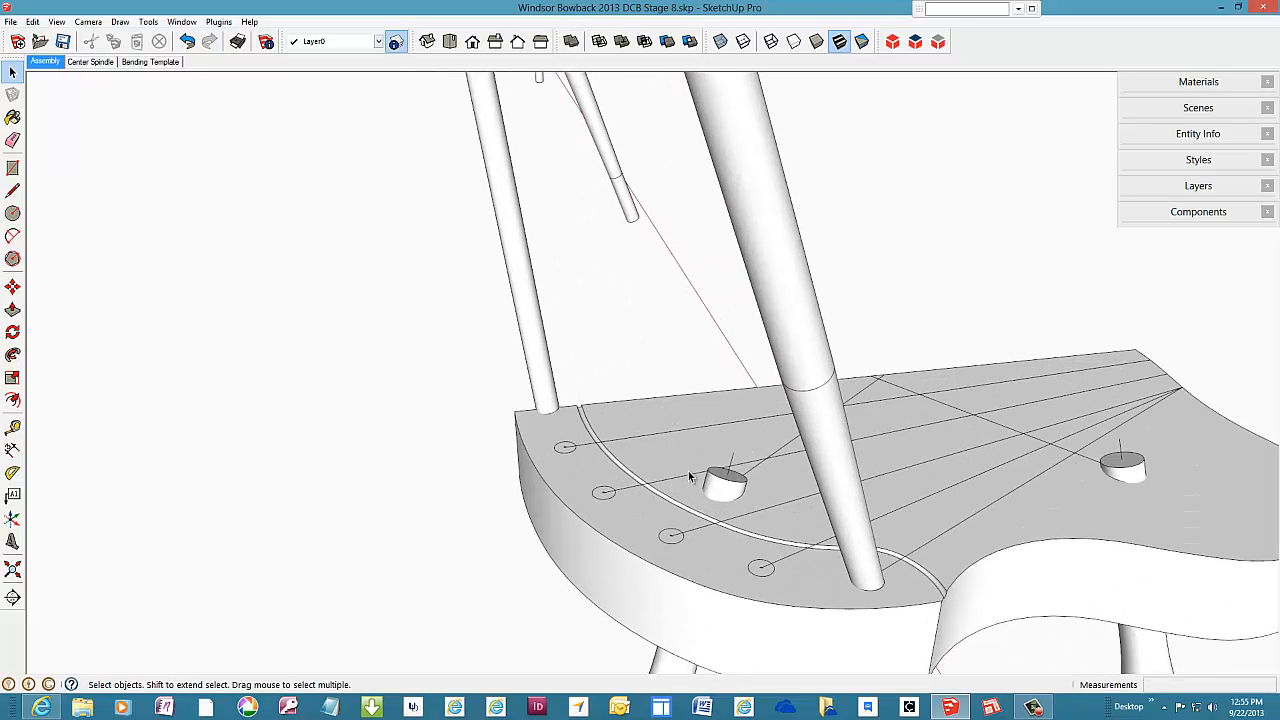
{"action": "middle_click_drag", "start_coordinate": [688, 471], "coordinate": [707, 451]}
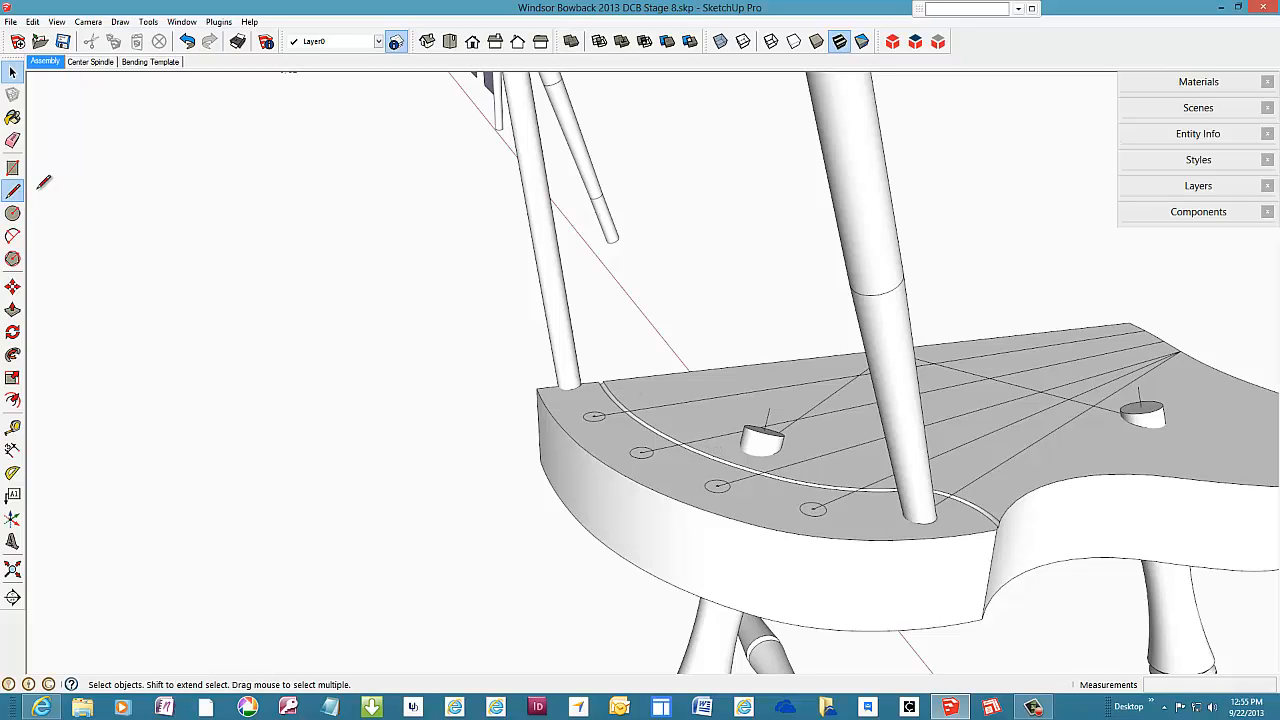
{"action": "left_click", "coordinate": [595, 415]}
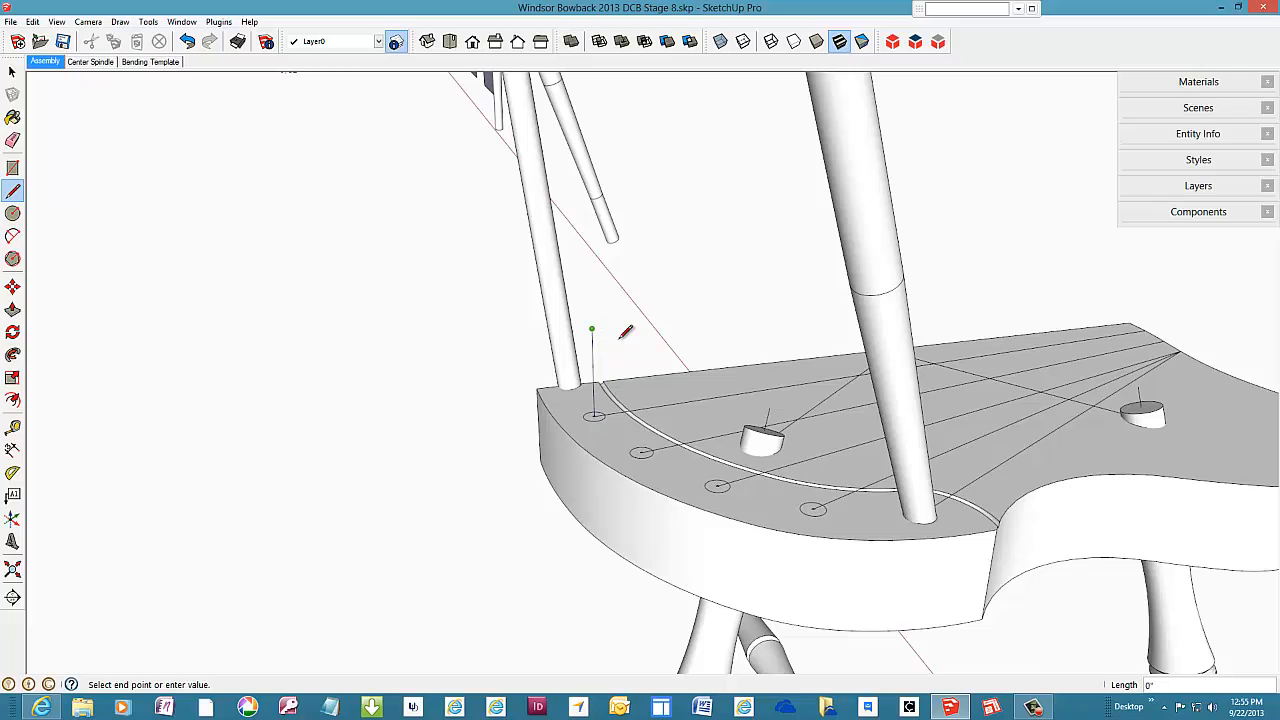
{"action": "left_click", "coordinate": [603, 410]}
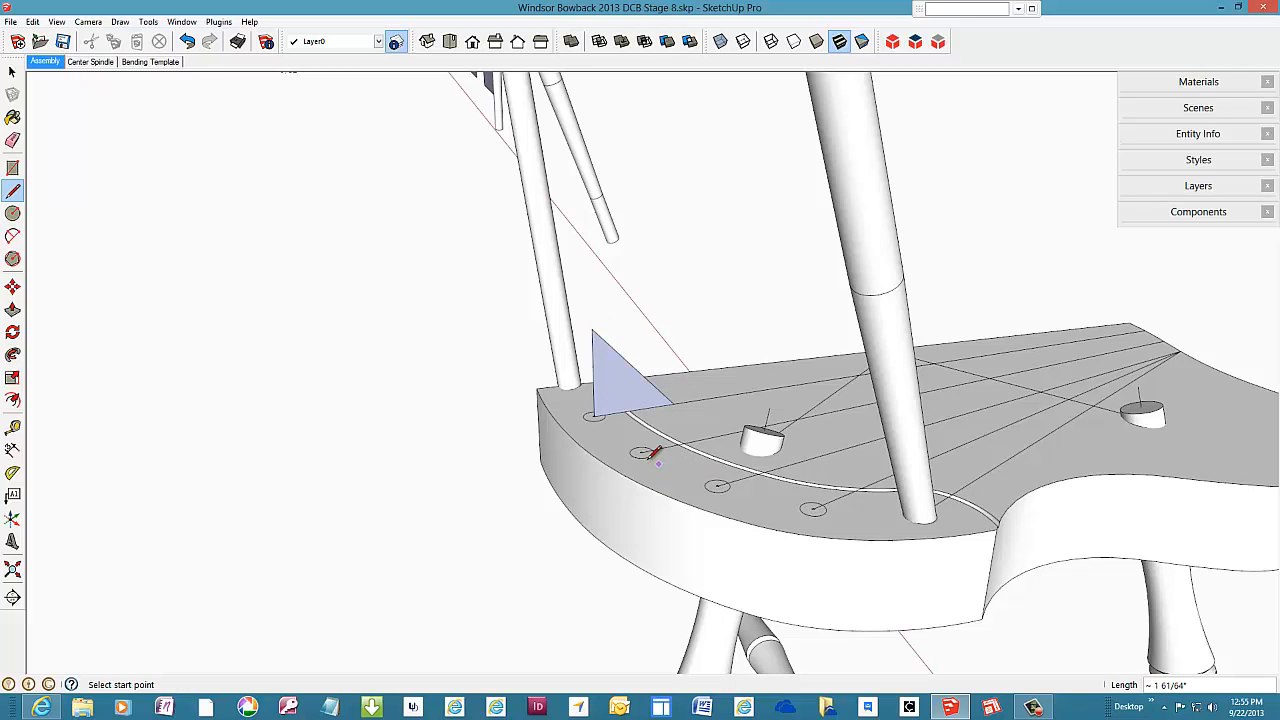
{"action": "left_click", "coordinate": [643, 452]}
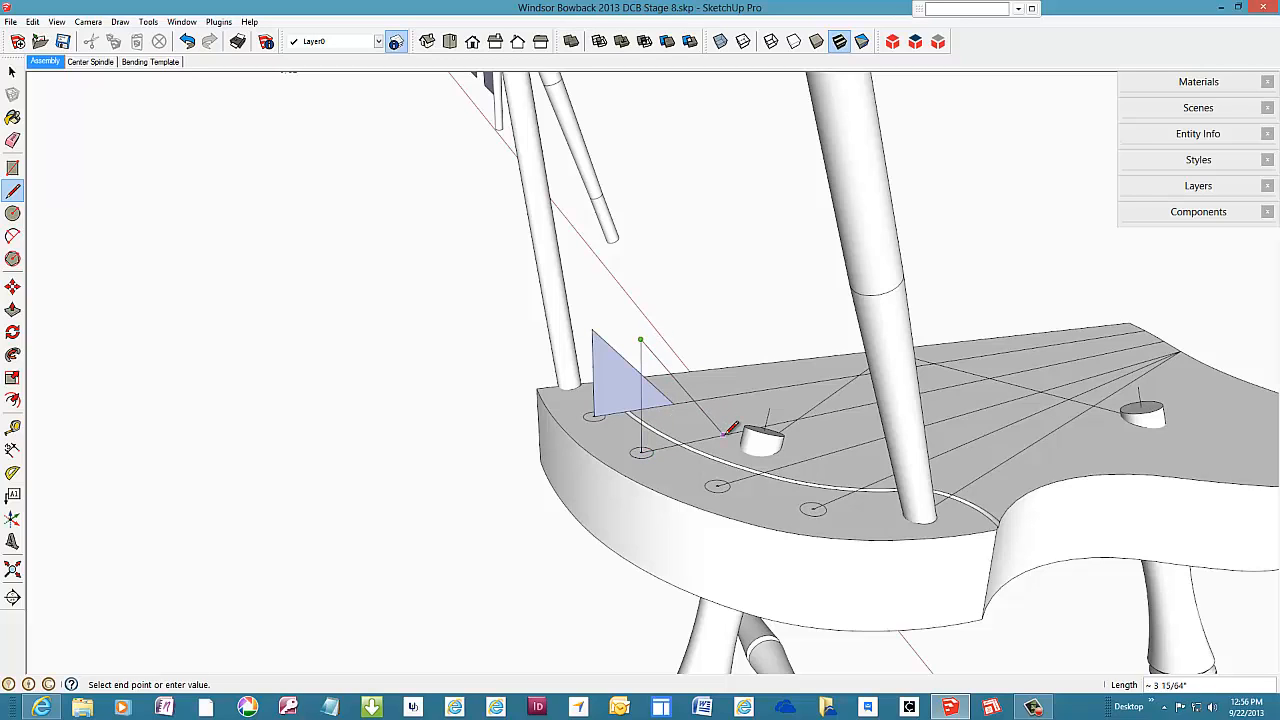
{"action": "left_click", "coordinate": [643, 451]}
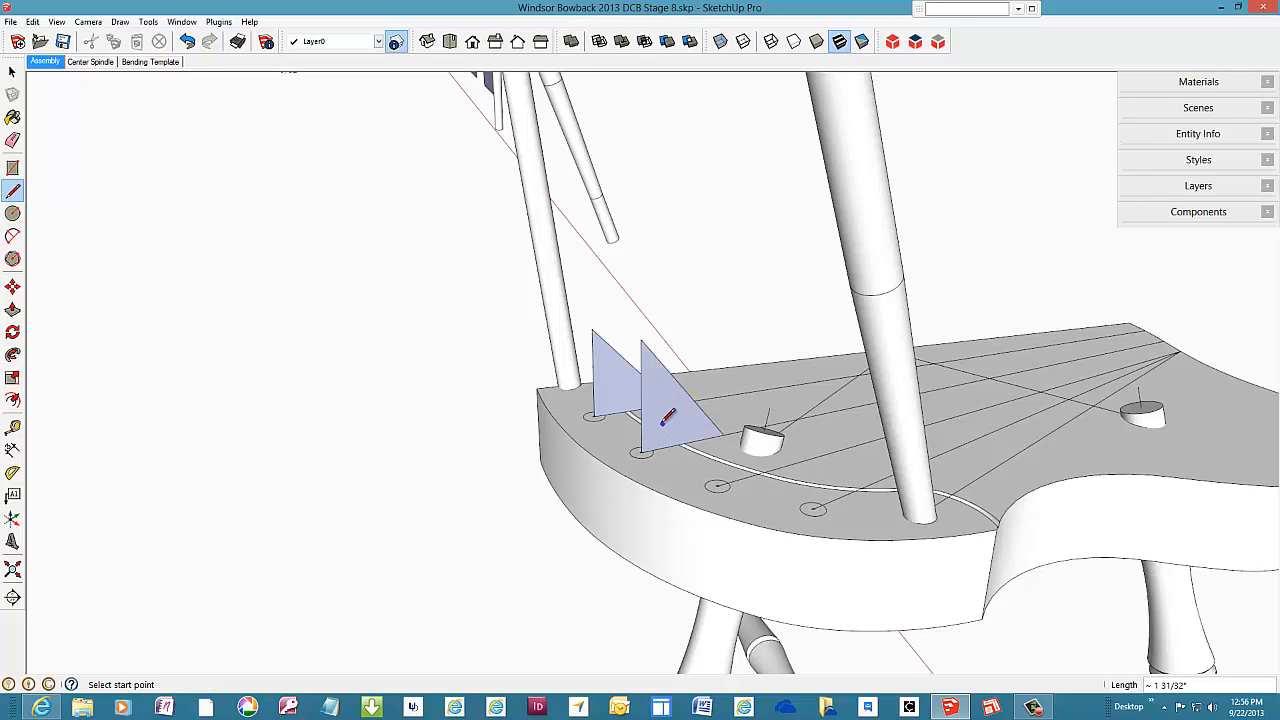
- Draw vertical triangles at the third and fourth spindle holes from the center spindle, with bases about 2" long along their sight lines
{"action": "left_click", "coordinate": [717, 485]}
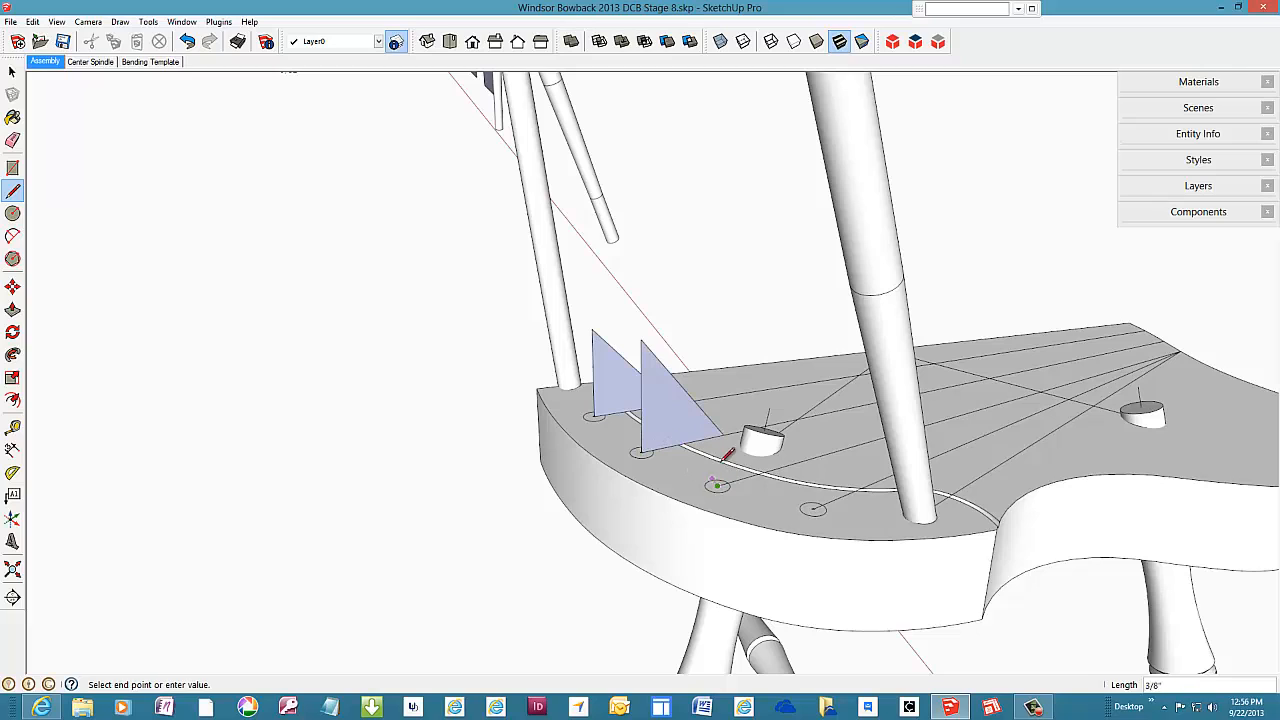
{"action": "left_click", "coordinate": [721, 335]}
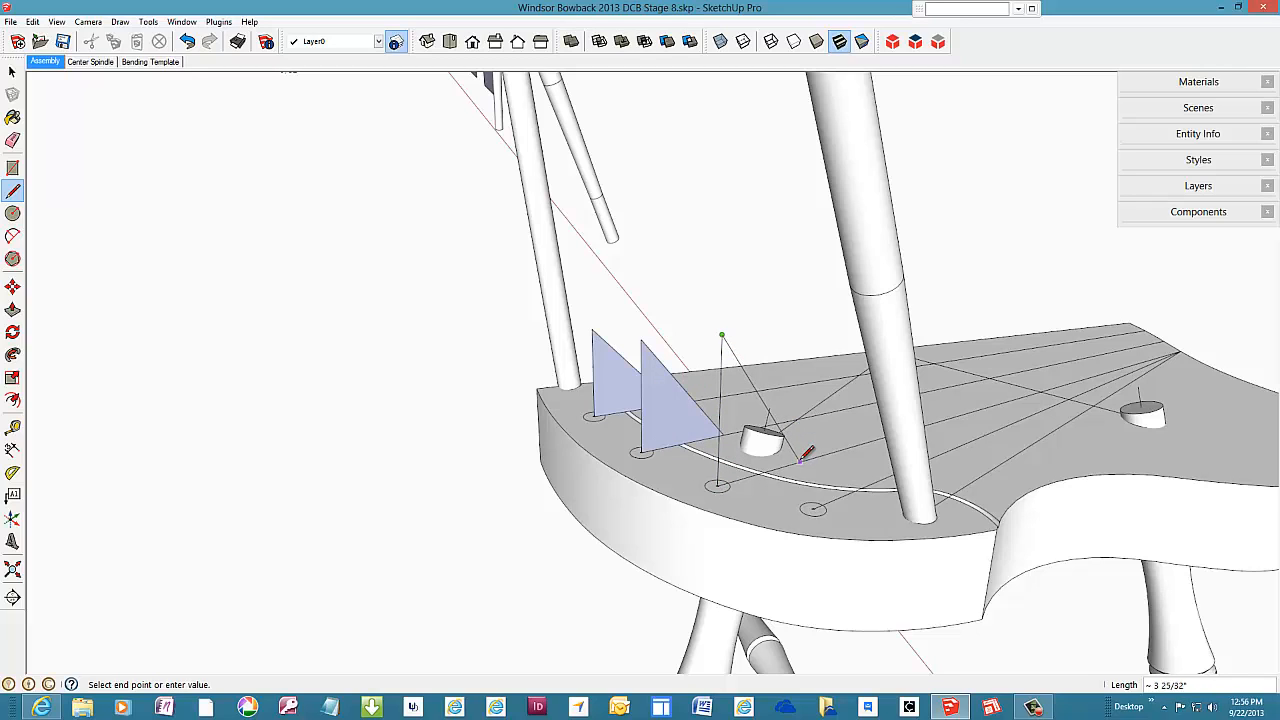
{"action": "left_click", "coordinate": [718, 484]}
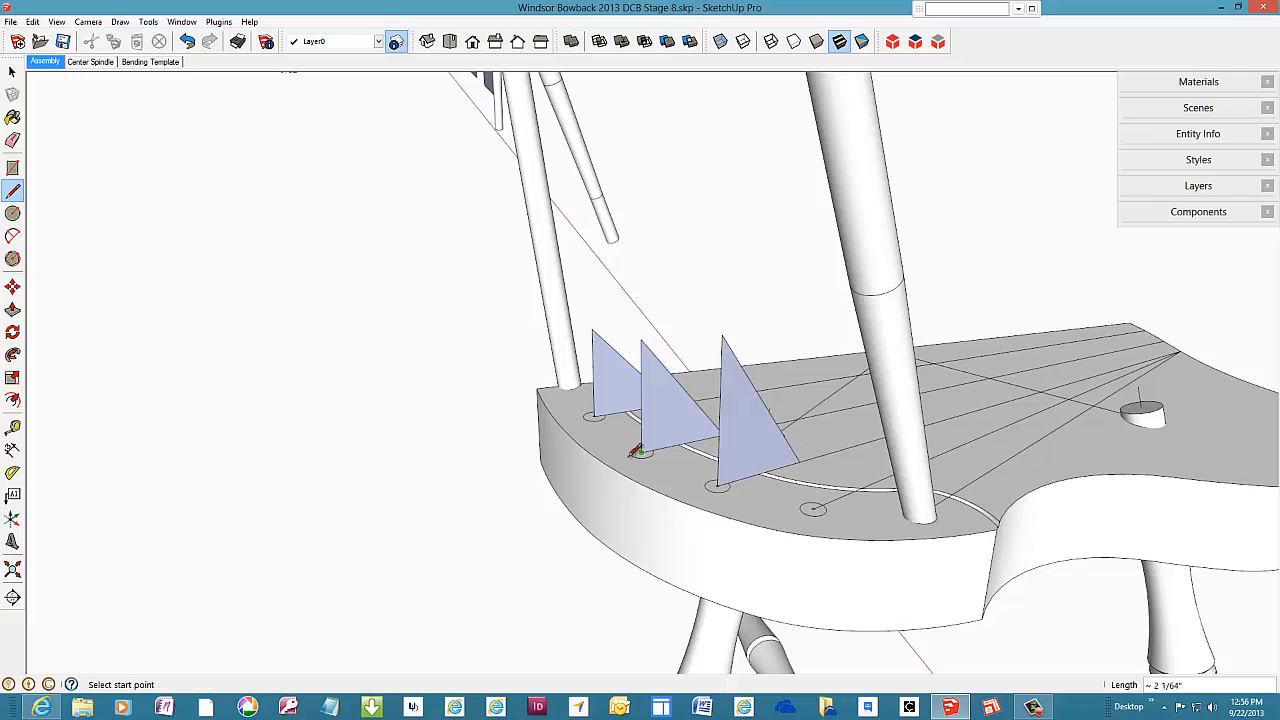
{"action": "left_click", "coordinate": [813, 508]}
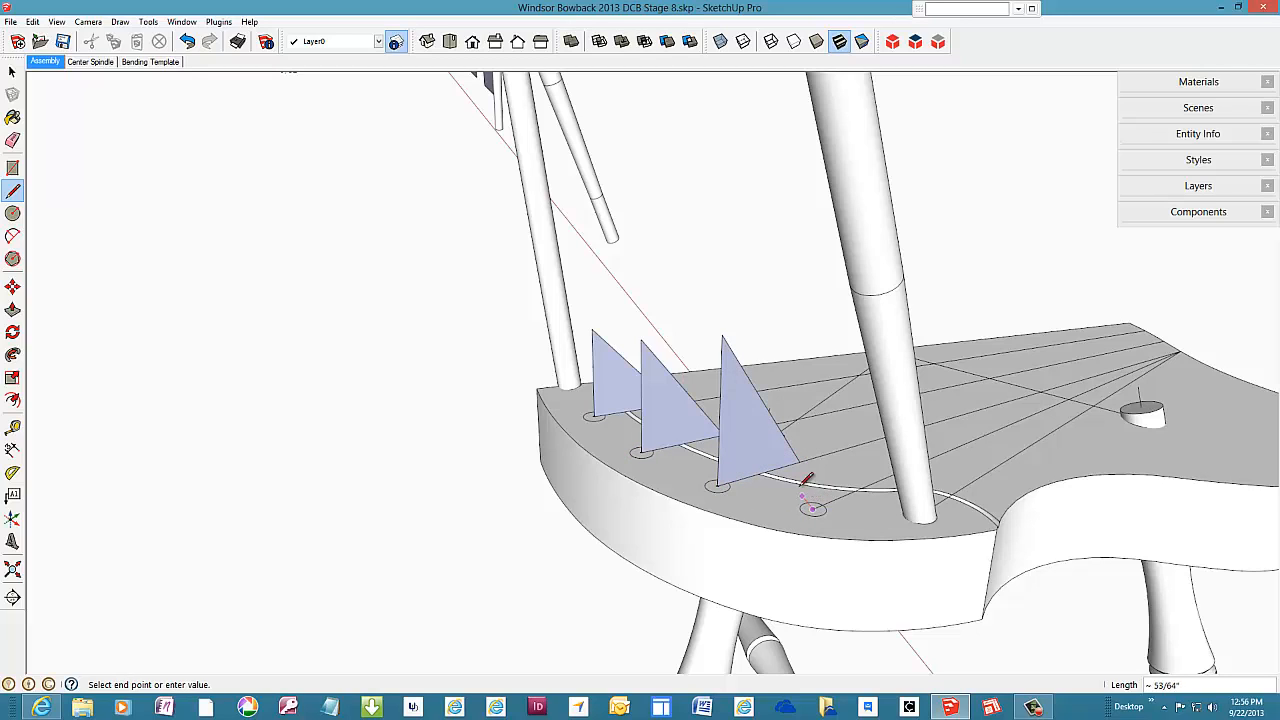
{"action": "left_click", "coordinate": [827, 322]}
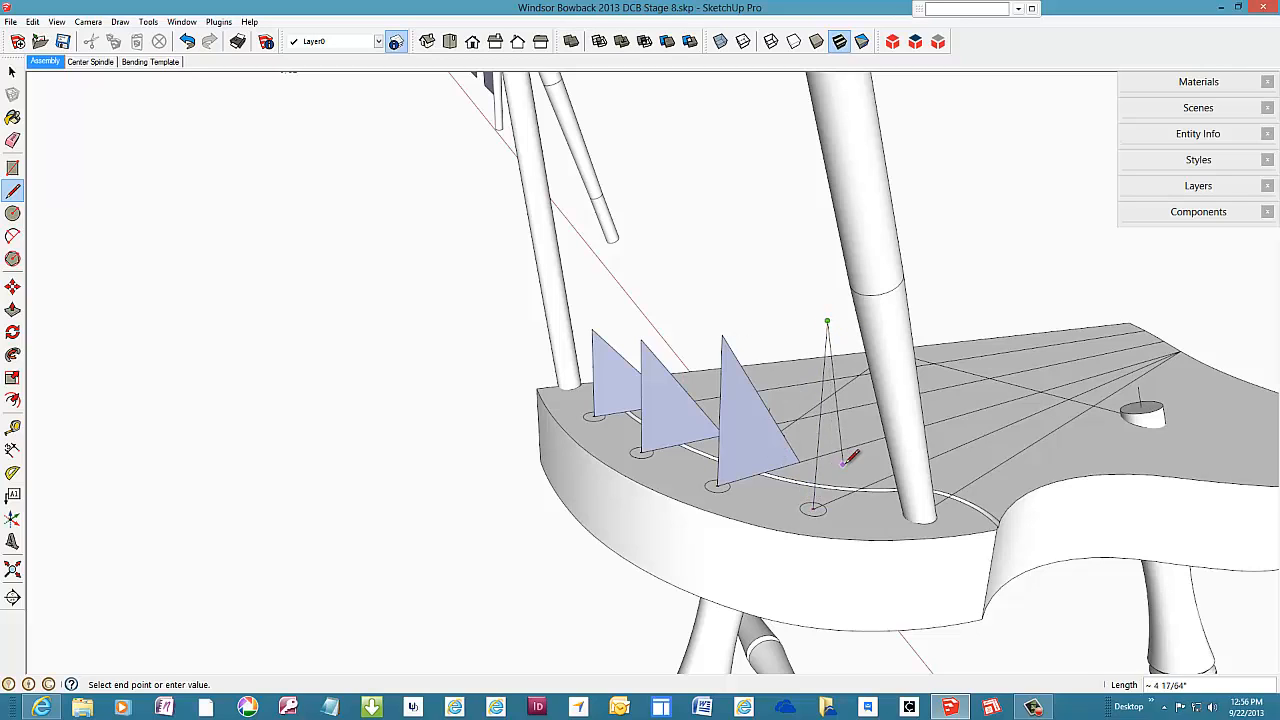
{"action": "left_click", "coordinate": [880, 480]}
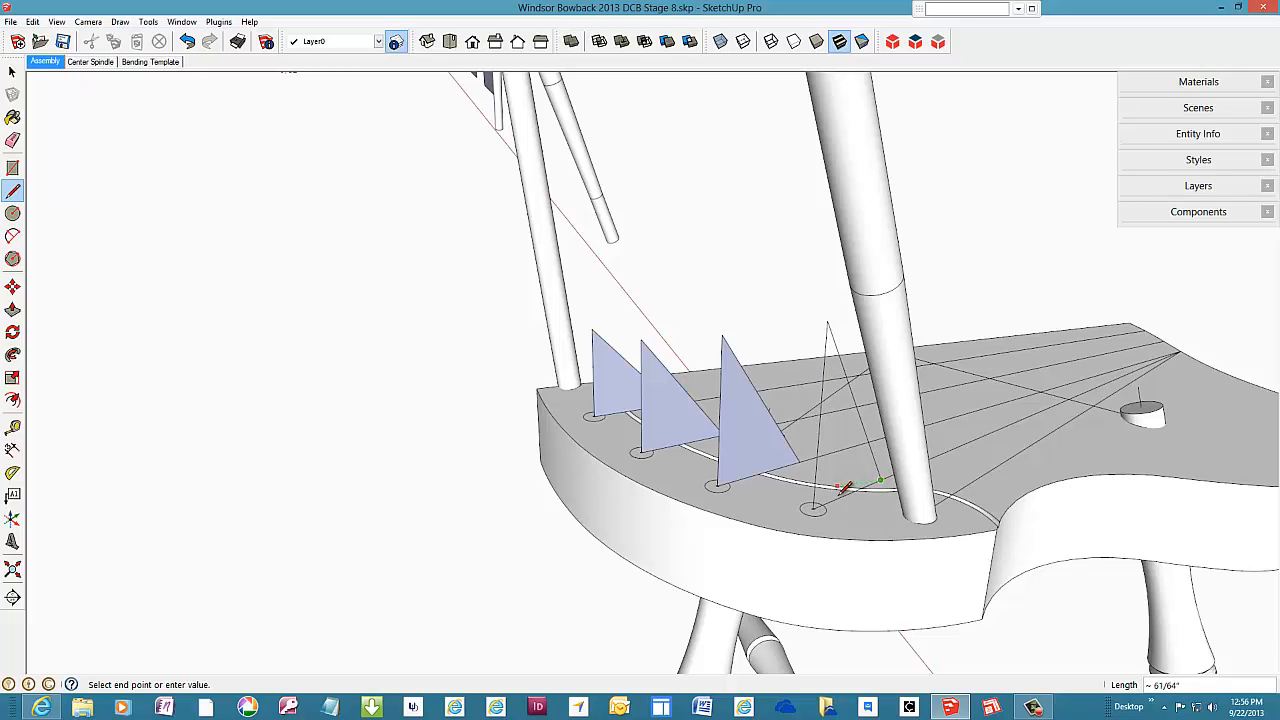
{"action": "left_click", "coordinate": [815, 507]}
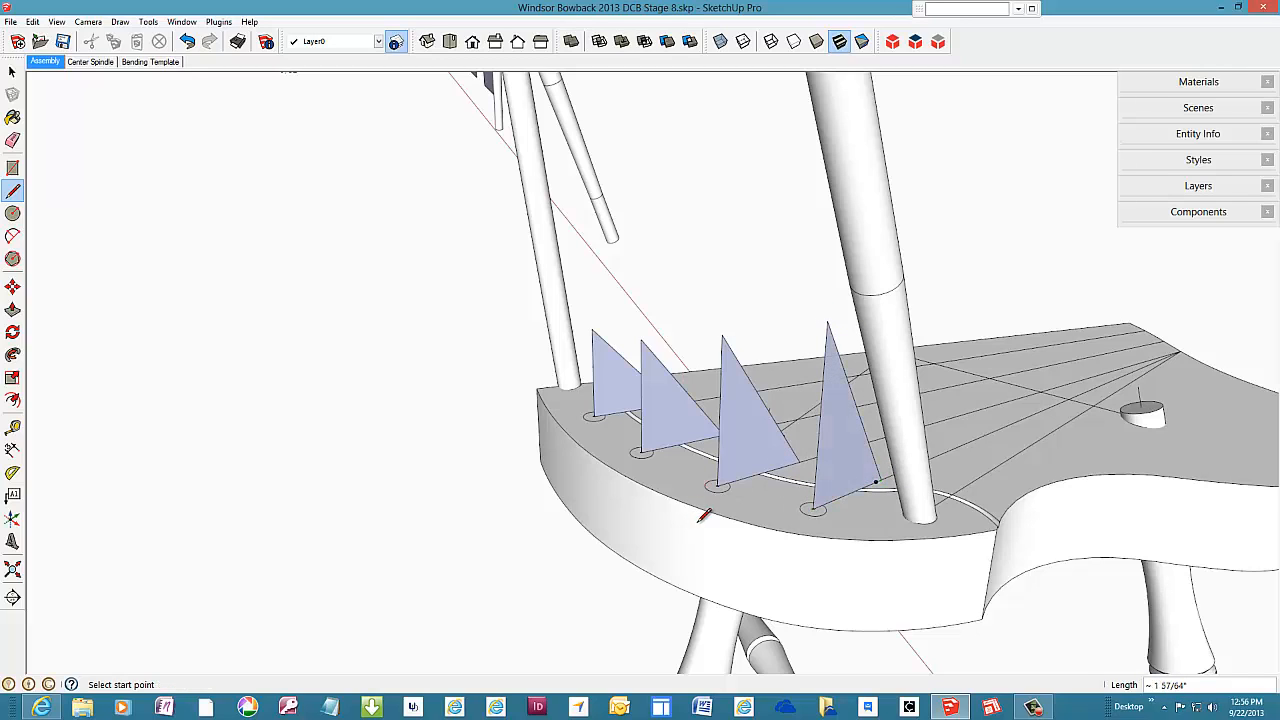
- Create an angled protractor guide at the first triangle's hole, about 97.8° from its base, passing through the middle of the bow rod
{"action": "scroll", "coordinate": [697, 543], "scroll_direction": "down", "scroll_amount": 3}
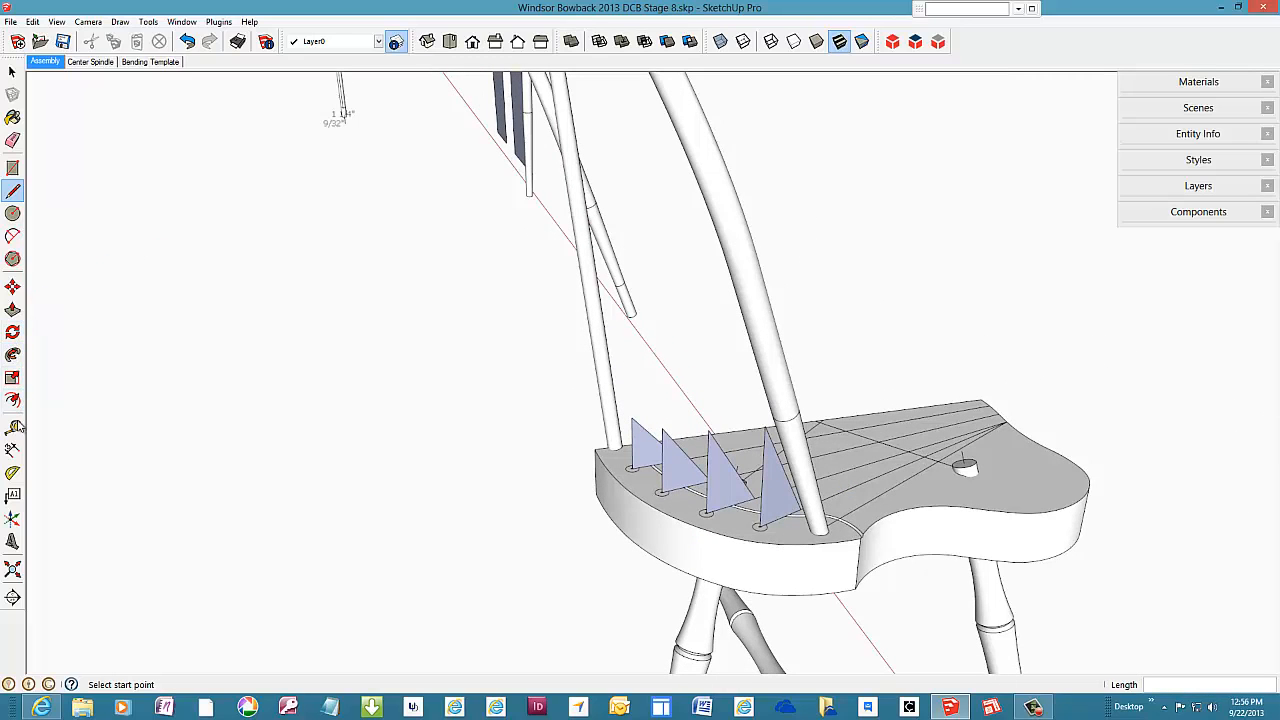
{"action": "left_click", "coordinate": [14, 474]}
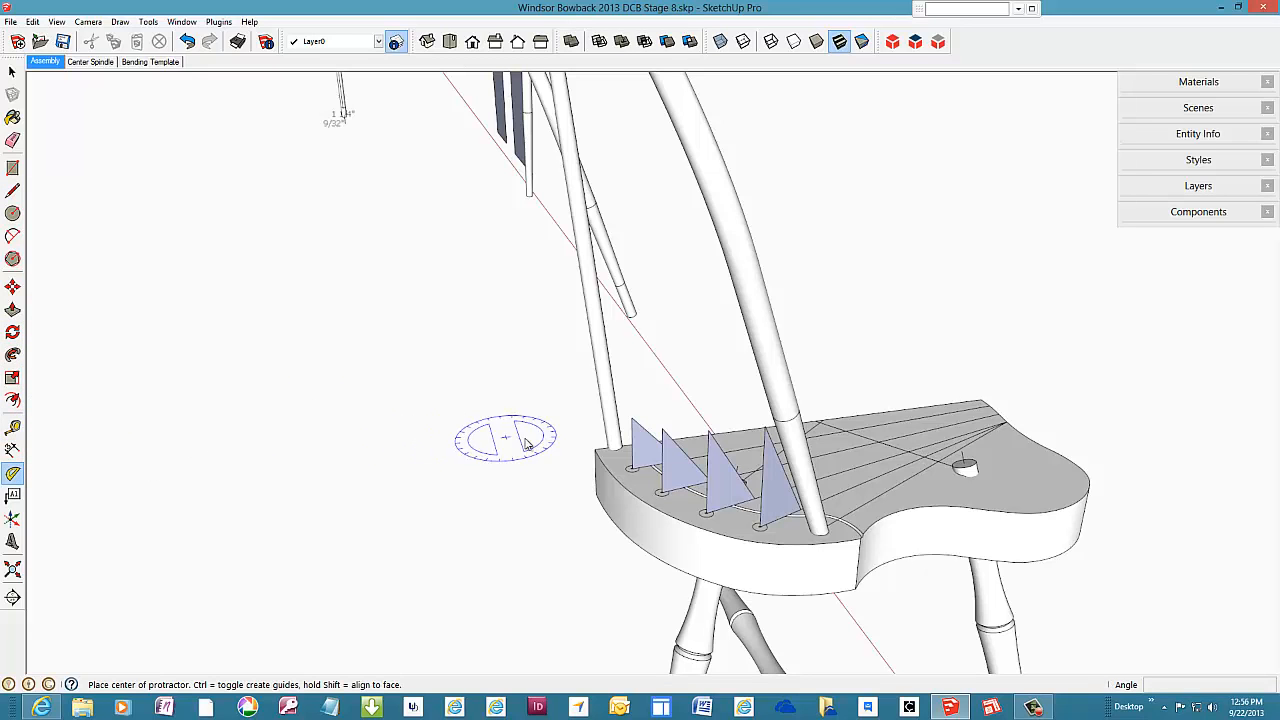
{"action": "scroll", "coordinate": [620, 440], "scroll_direction": "up", "scroll_amount": 5}
{"action": "scroll", "coordinate": [623, 443], "scroll_direction": "down", "scroll_amount": 2}
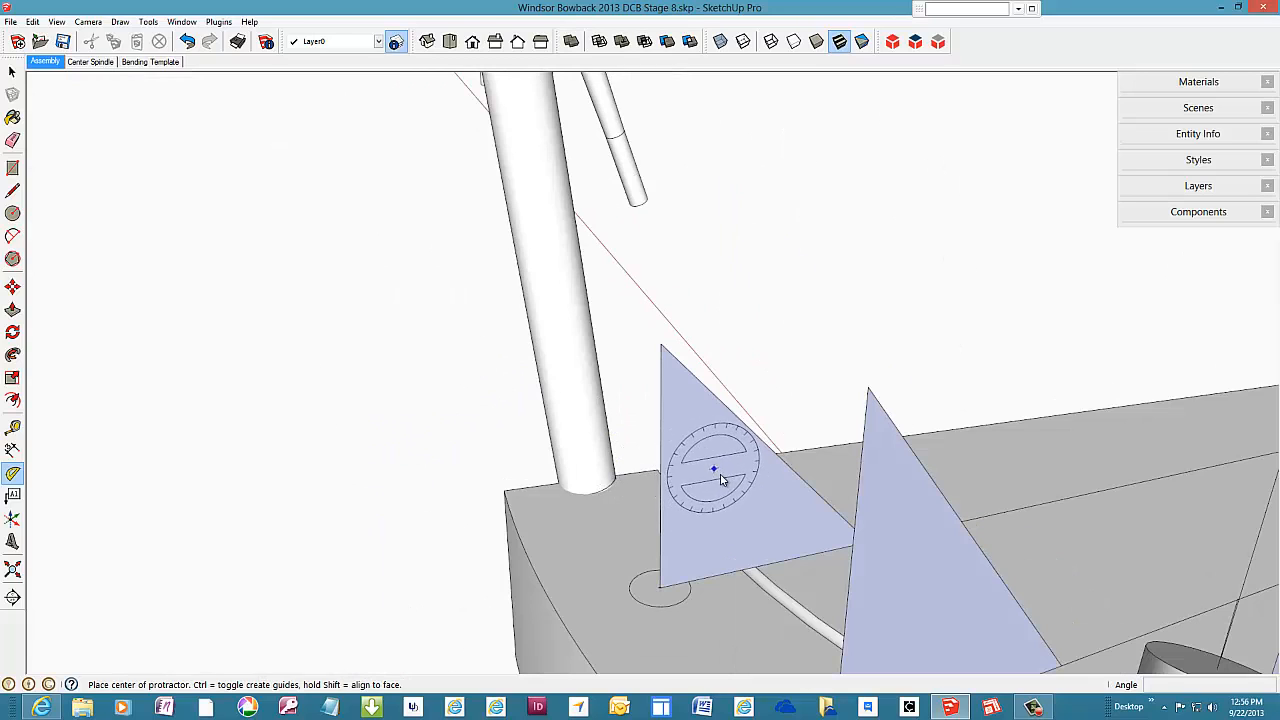
{"action": "left_click", "coordinate": [660, 588]}
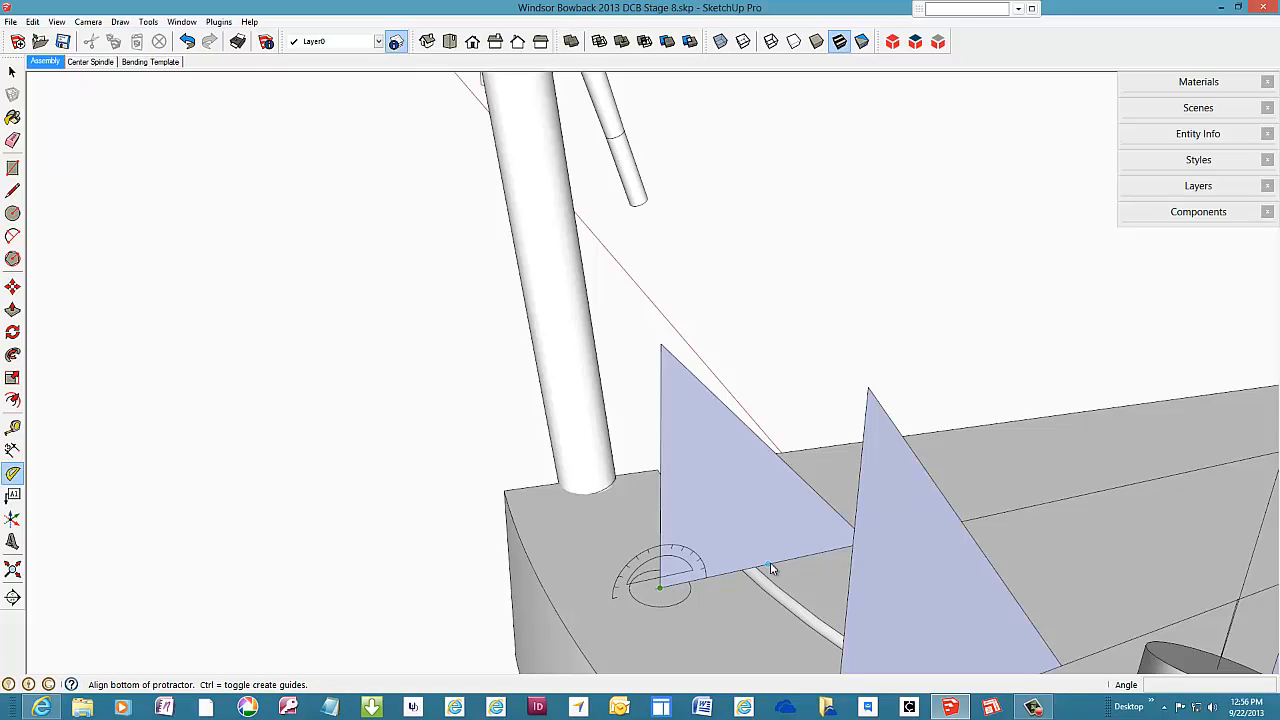
{"action": "left_click", "coordinate": [770, 568]}
{"action": "scroll", "coordinate": [655, 590], "scroll_direction": "down", "scroll_amount": 6}
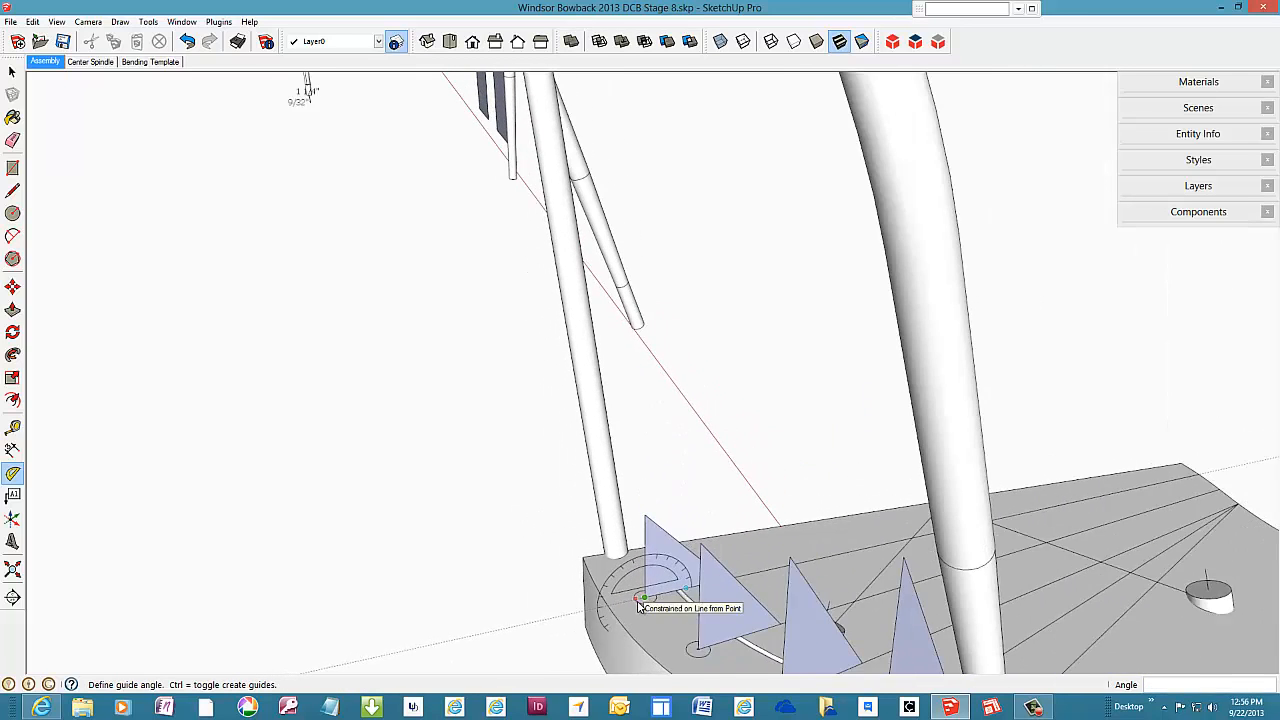
{"action": "scroll", "coordinate": [660, 545], "scroll_direction": "down", "scroll_amount": 5}
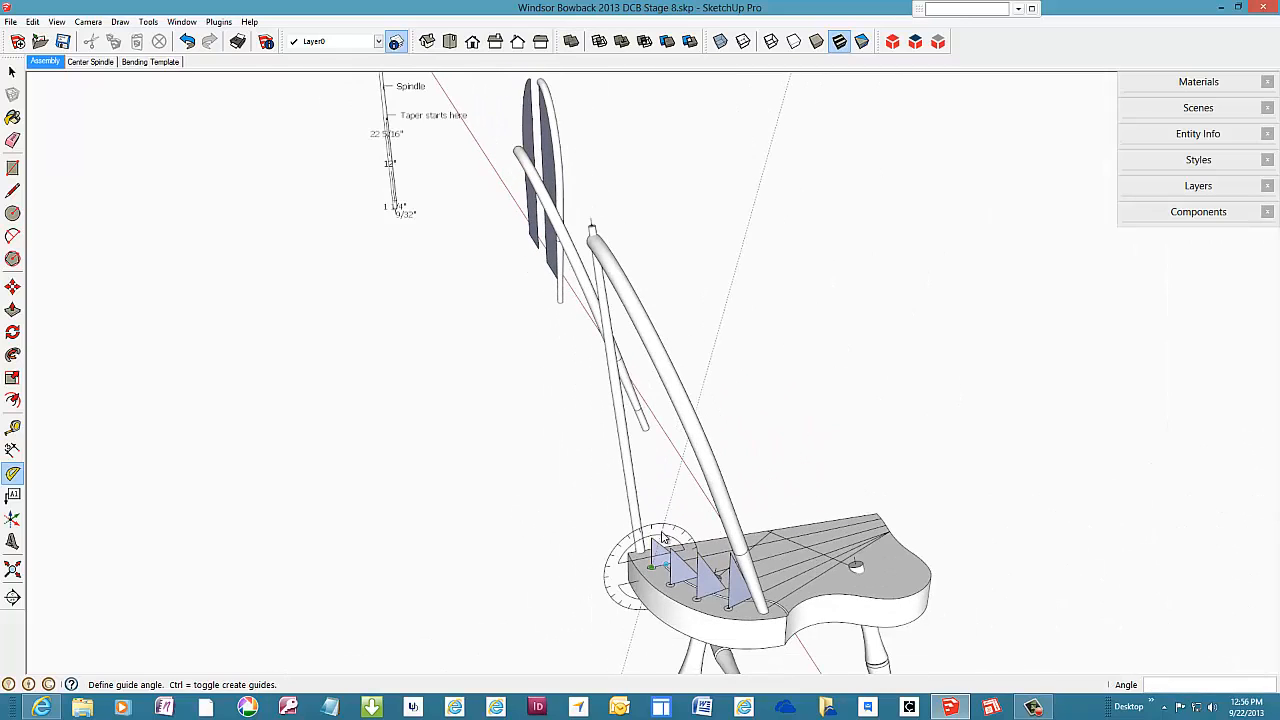
{"action": "scroll", "coordinate": [614, 265], "scroll_direction": "up", "scroll_amount": 3}
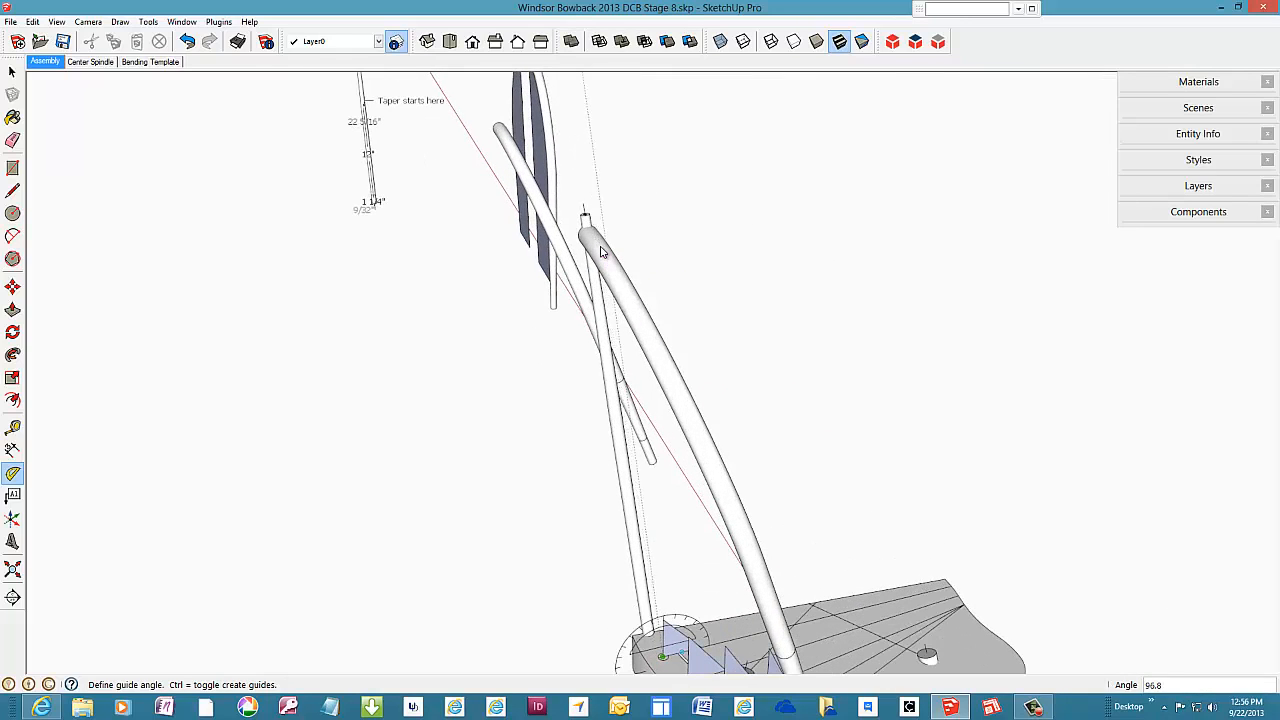
{"action": "scroll", "coordinate": [592, 242], "scroll_direction": "up", "scroll_amount": 4}
{"action": "scroll", "coordinate": [592, 240], "scroll_direction": "up", "scroll_amount": 5}
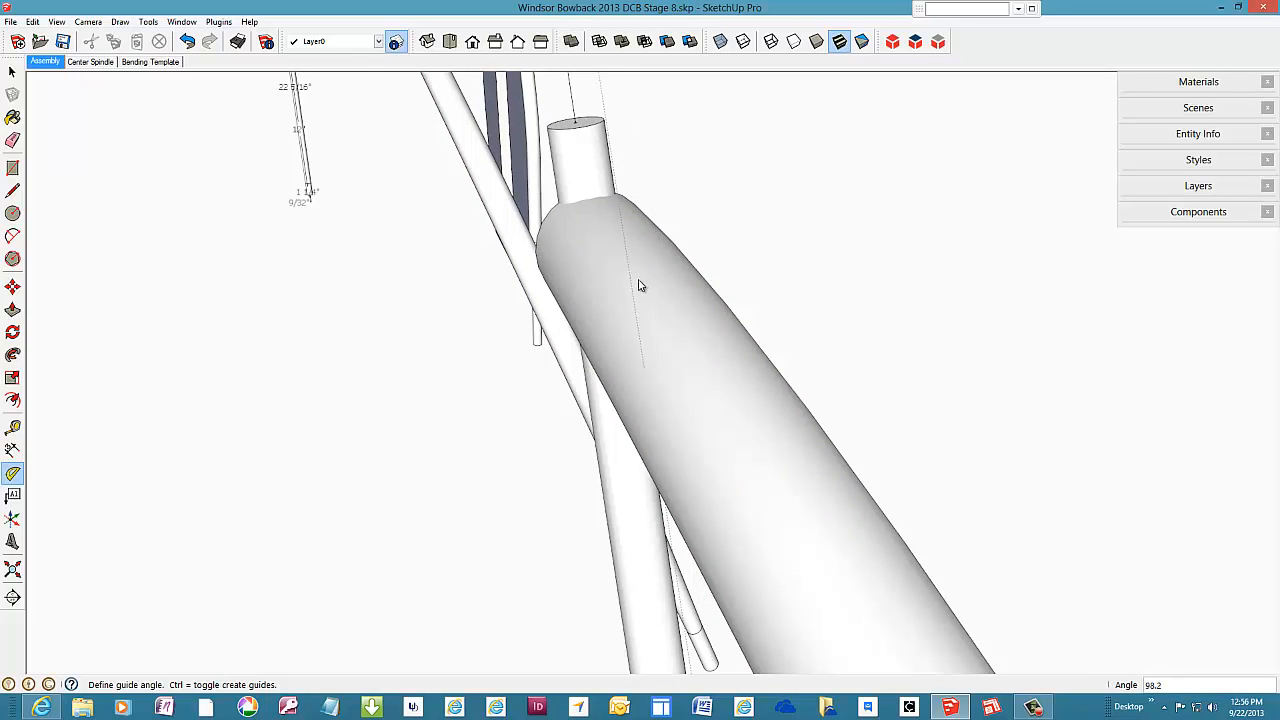
{"action": "left_click", "coordinate": [669, 338]}
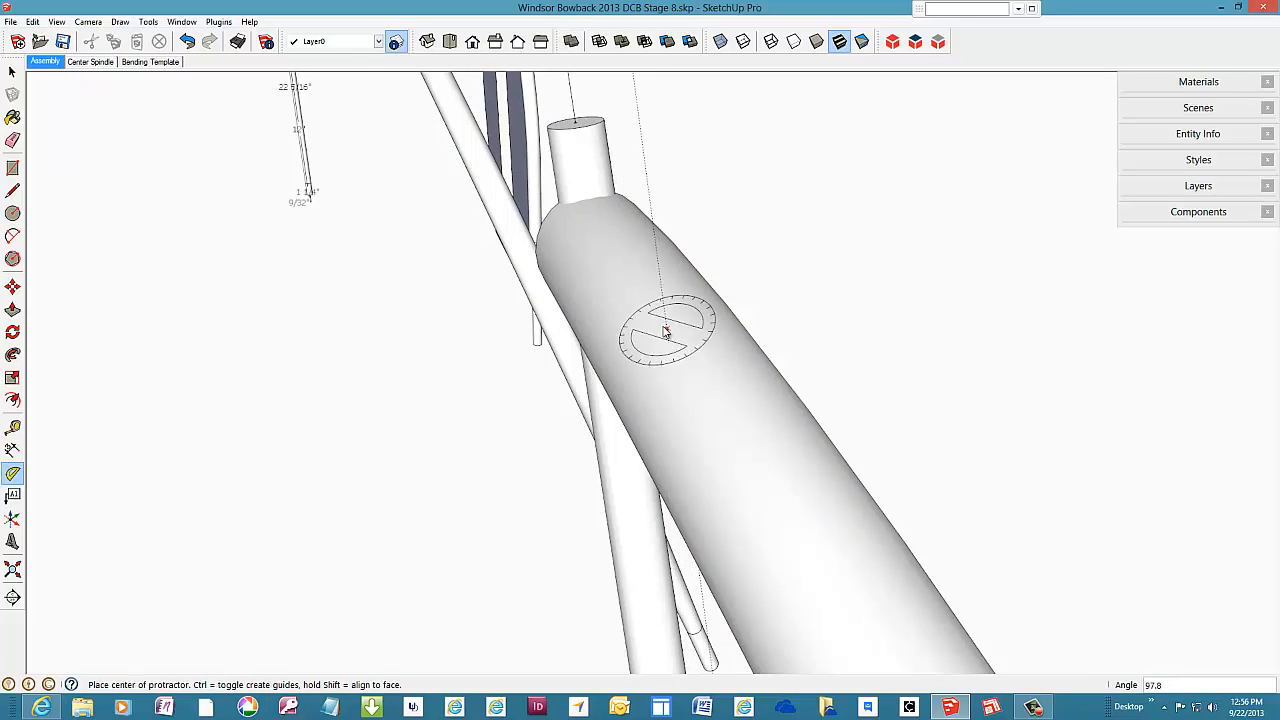
- Create a protractor guide in the second triangle's plane from its hole center, about 98.9° from the base, through the middle of the bow
{"action": "scroll", "coordinate": [642, 280], "scroll_direction": "down", "scroll_amount": 4}
{"action": "scroll", "coordinate": [640, 283], "scroll_direction": "down", "scroll_amount": 5}
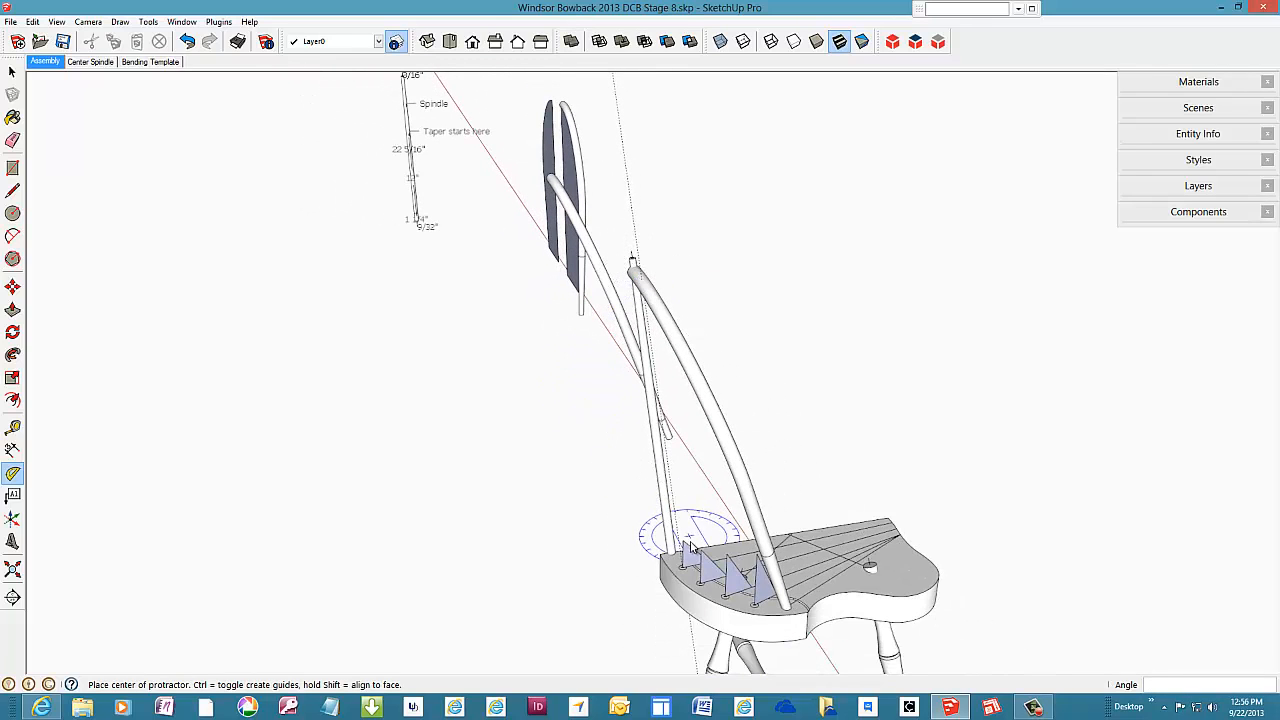
{"action": "scroll", "coordinate": [705, 578], "scroll_direction": "up", "scroll_amount": 1}
{"action": "scroll", "coordinate": [705, 578], "scroll_direction": "up", "scroll_amount": 3}
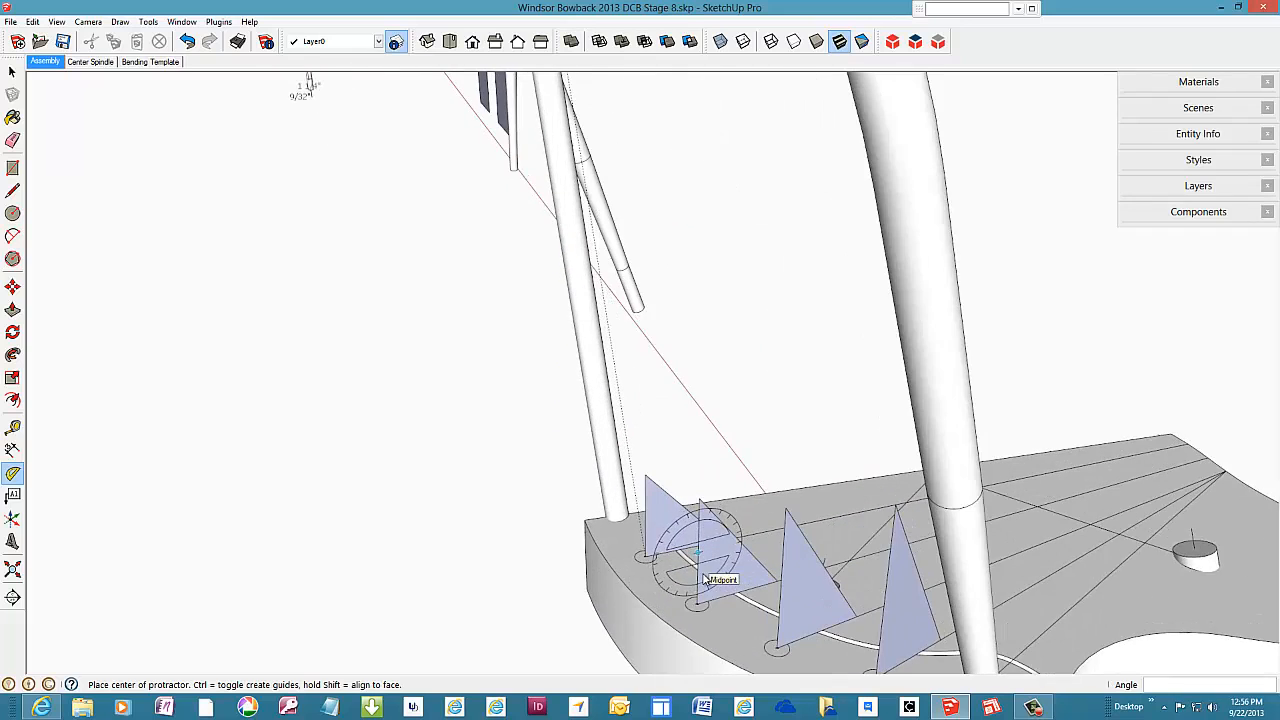
{"action": "scroll", "coordinate": [690, 560], "scroll_direction": "up", "scroll_amount": 2}
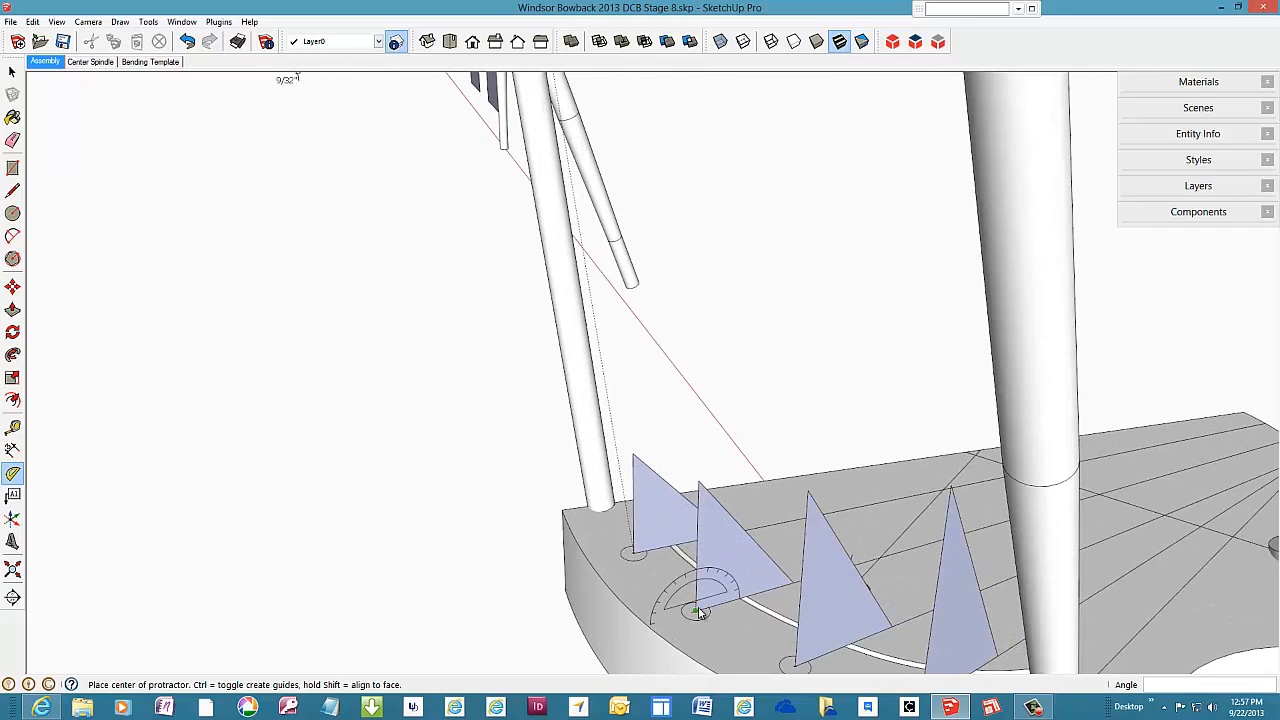
{"action": "left_click", "coordinate": [698, 612]}
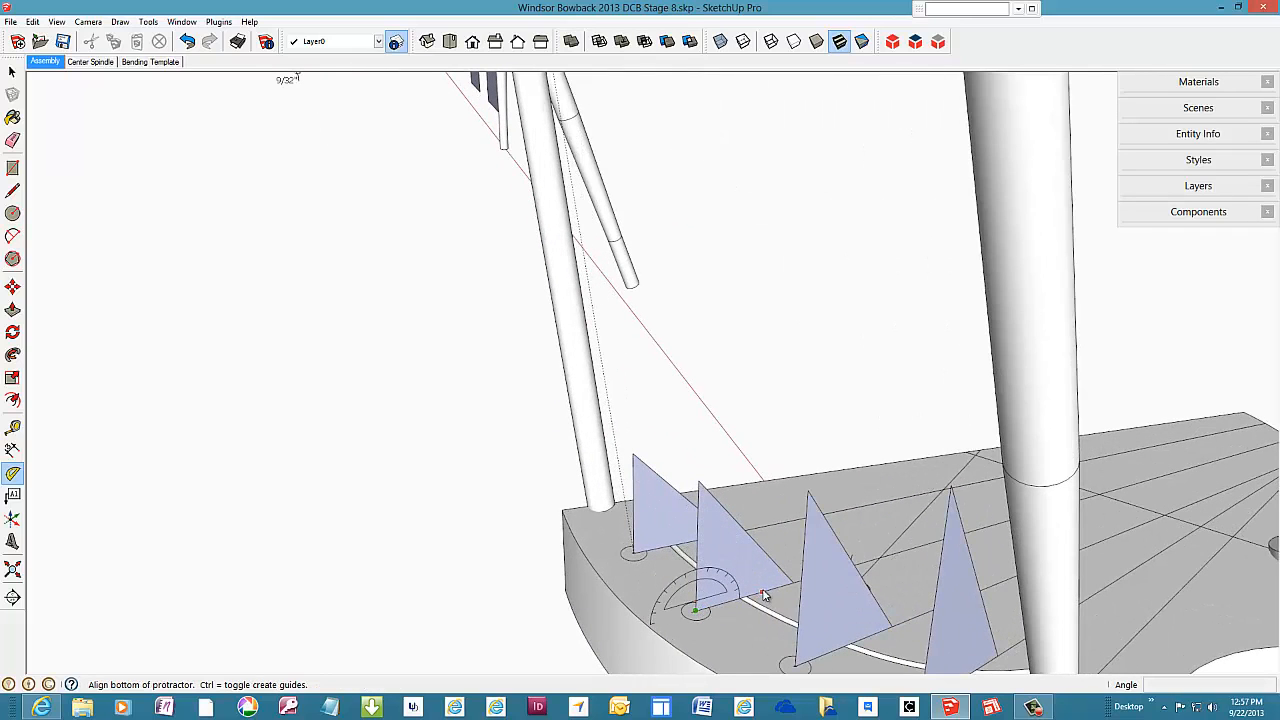
{"action": "left_click", "coordinate": [763, 596]}
{"action": "scroll", "coordinate": [716, 575], "scroll_direction": "down", "scroll_amount": 4}
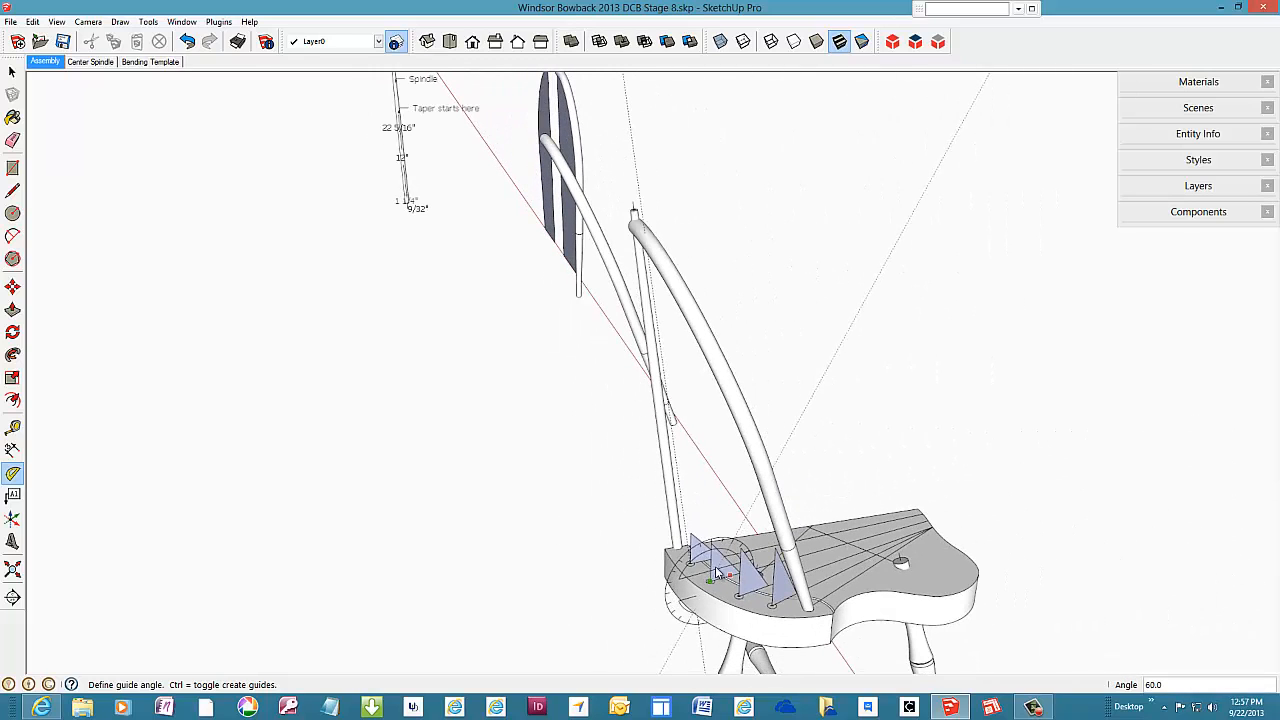
{"action": "scroll", "coordinate": [664, 251], "scroll_direction": "up", "scroll_amount": 1}
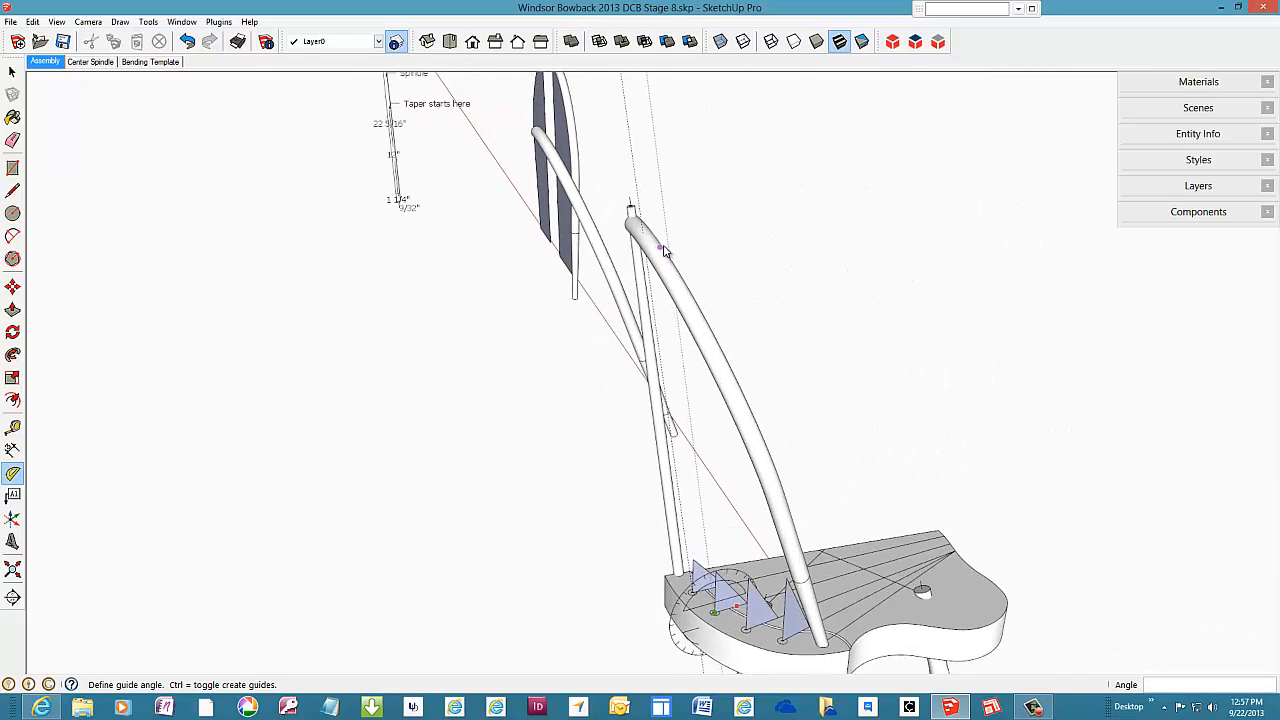
{"action": "scroll", "coordinate": [663, 253], "scroll_direction": "up", "scroll_amount": 5}
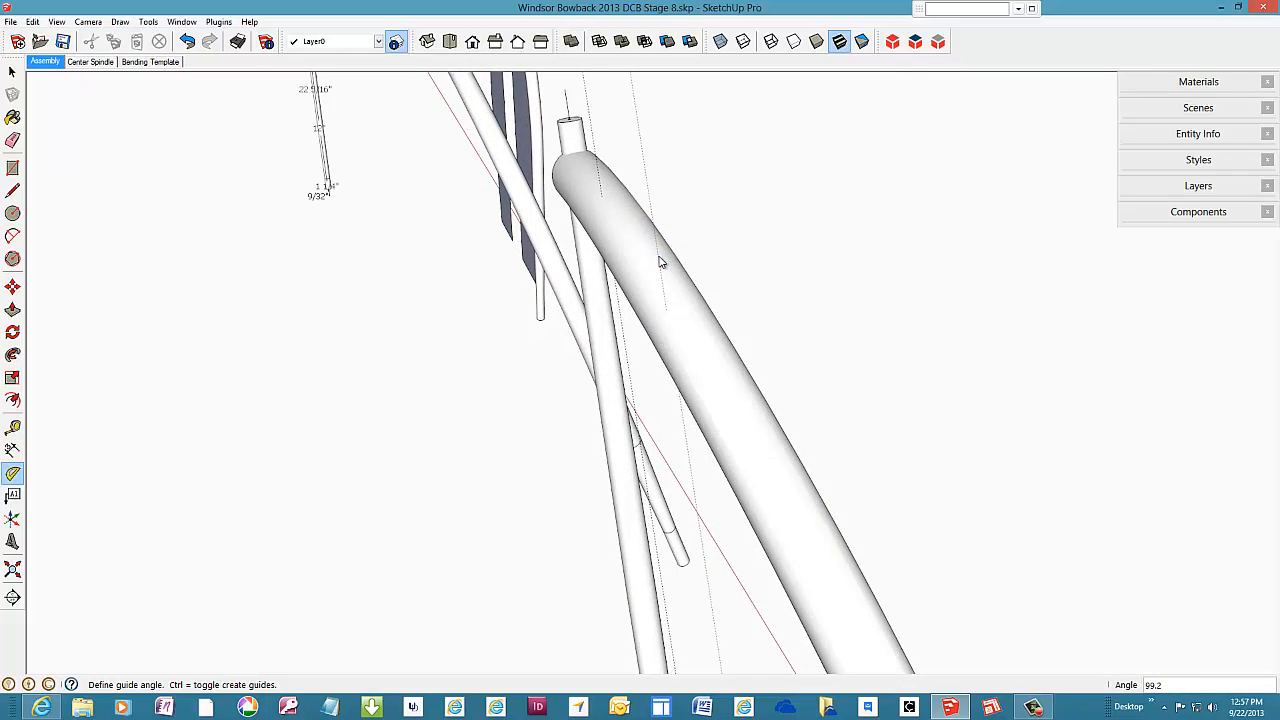
{"action": "scroll", "coordinate": [673, 296], "scroll_direction": "up", "scroll_amount": 3}
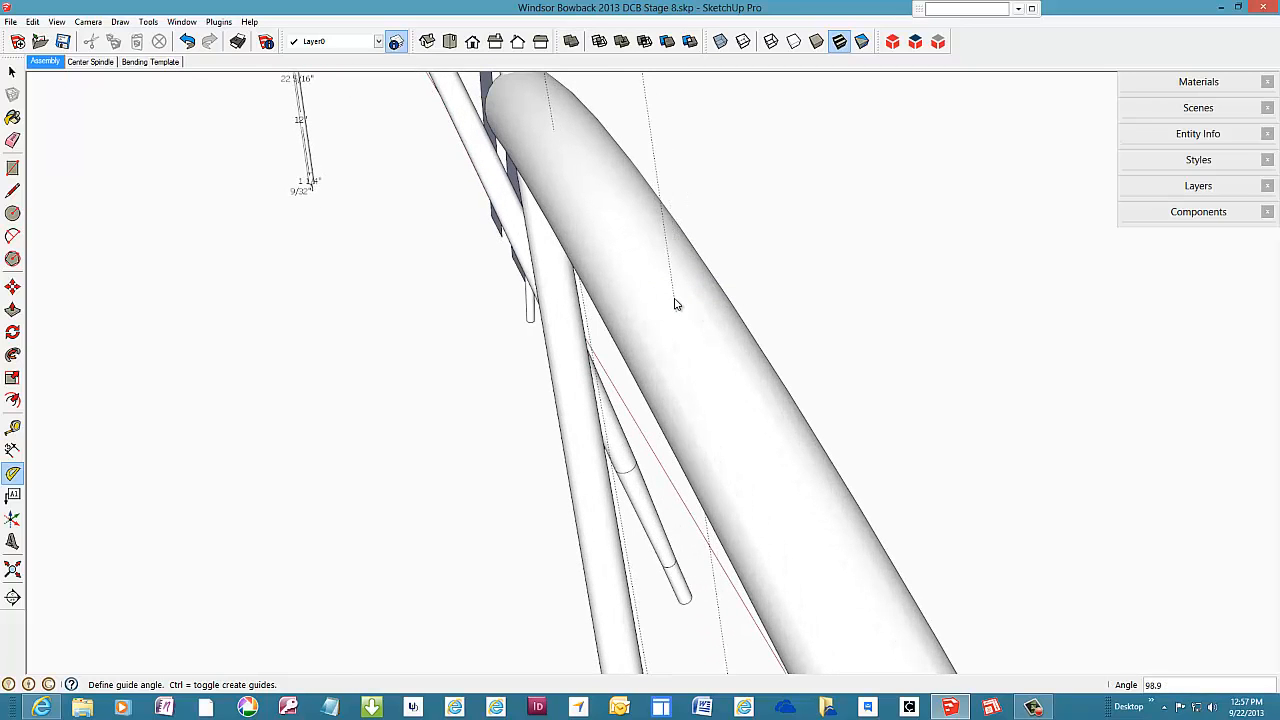
{"action": "key", "text": "Escape"}
- Create a protractor guide from the third spindle hole's center in its triangle's plane, angled from the base to the middle of the bow
{"action": "scroll", "coordinate": [655, 260], "scroll_direction": "down", "scroll_amount": 5}
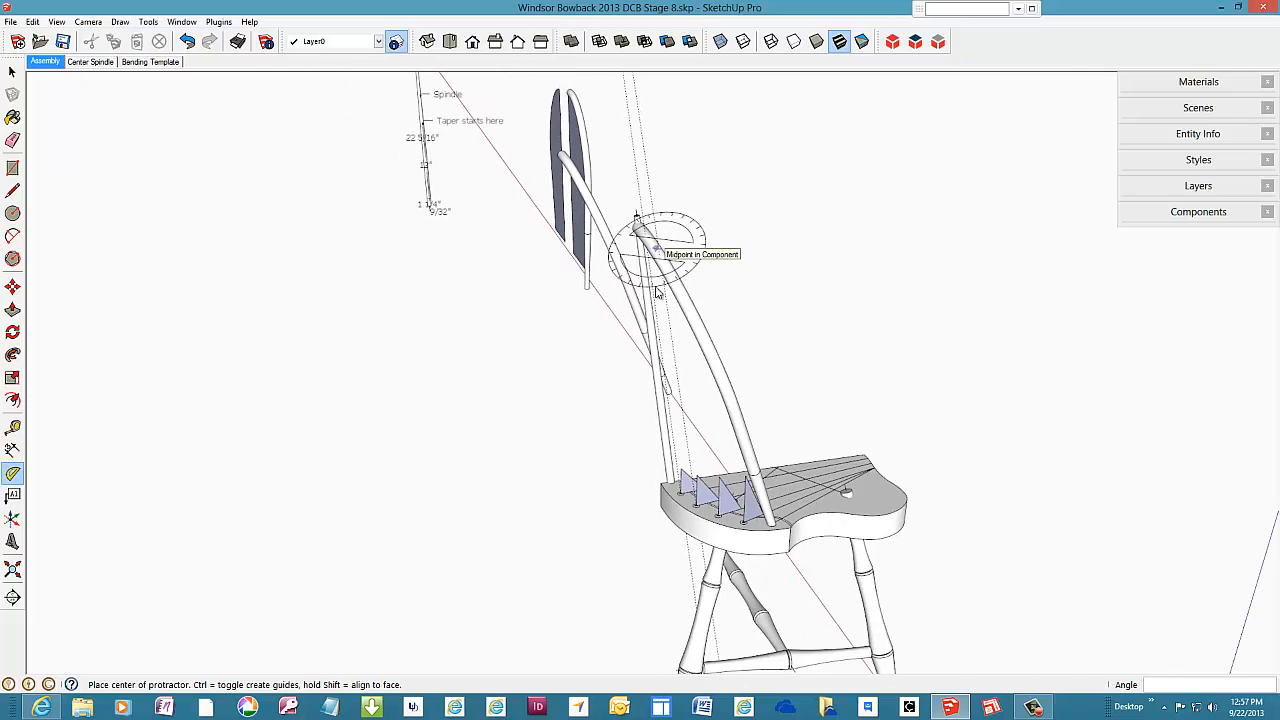
{"action": "scroll", "coordinate": [720, 513], "scroll_direction": "up", "scroll_amount": 4}
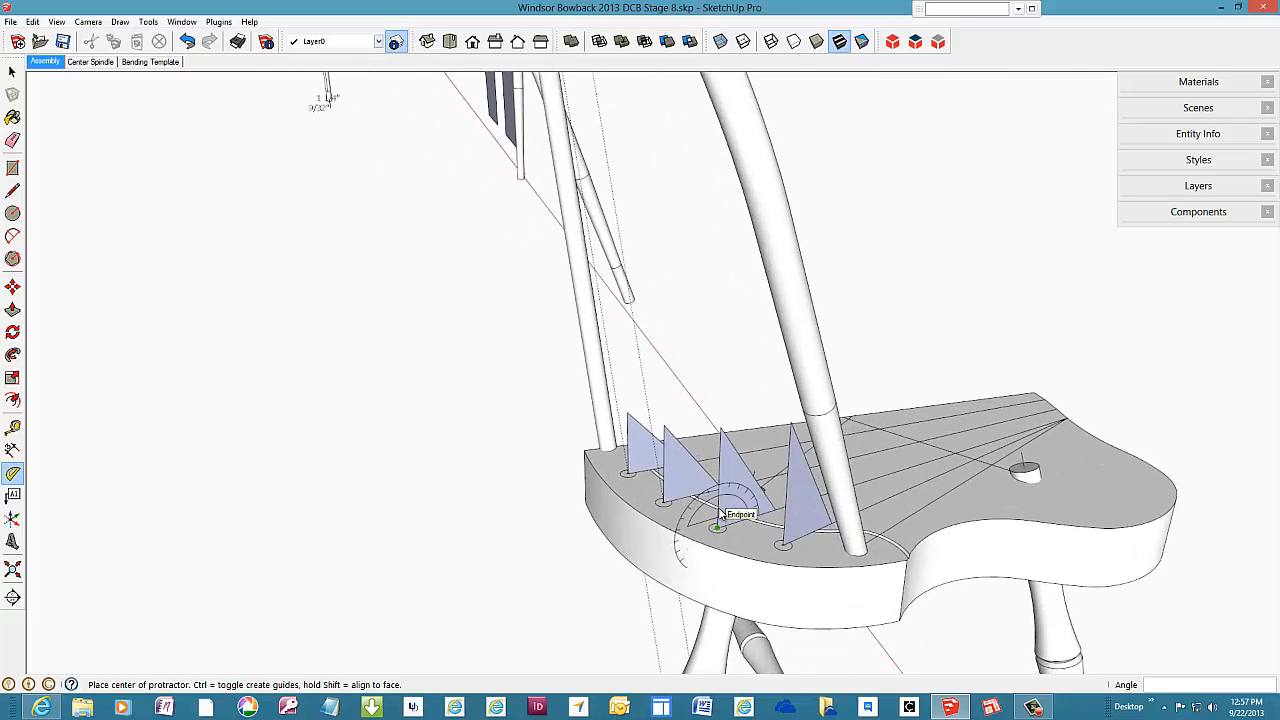
{"action": "scroll", "coordinate": [721, 512], "scroll_direction": "up", "scroll_amount": 2}
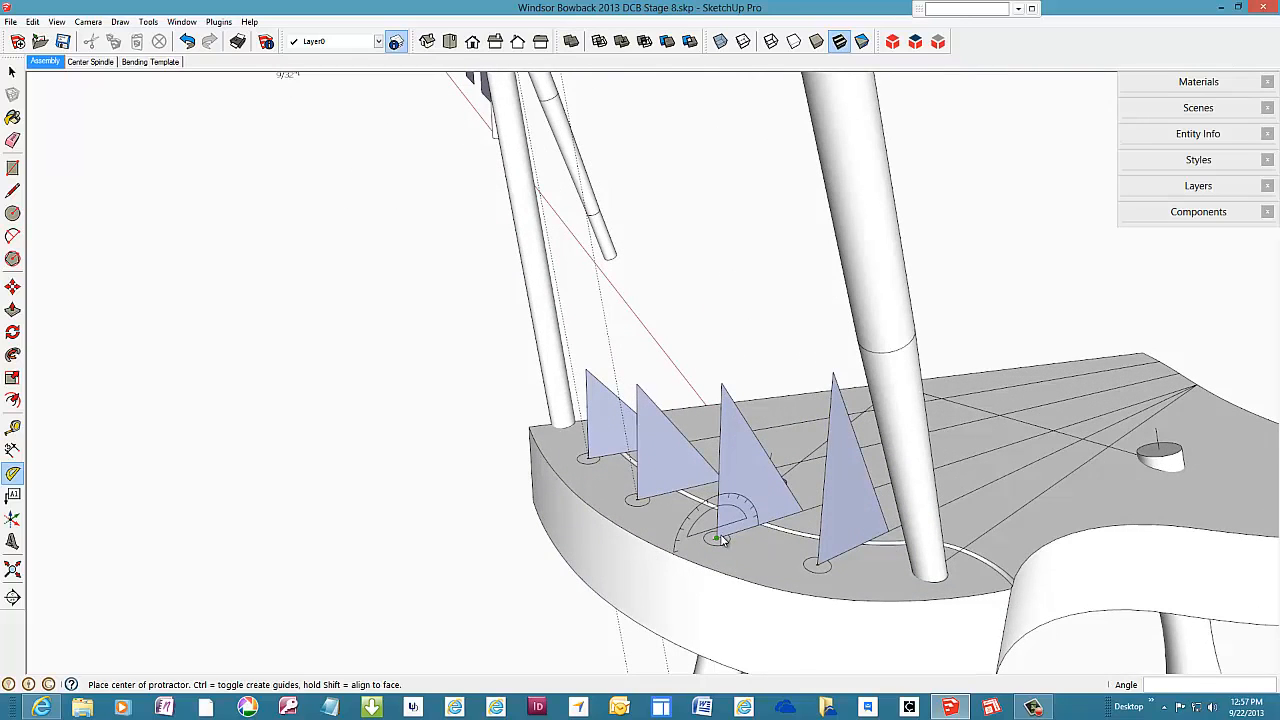
{"action": "left_click", "coordinate": [718, 539]}
{"action": "left_click", "coordinate": [785, 520]}
{"action": "scroll", "coordinate": [749, 480], "scroll_direction": "down", "scroll_amount": 6}
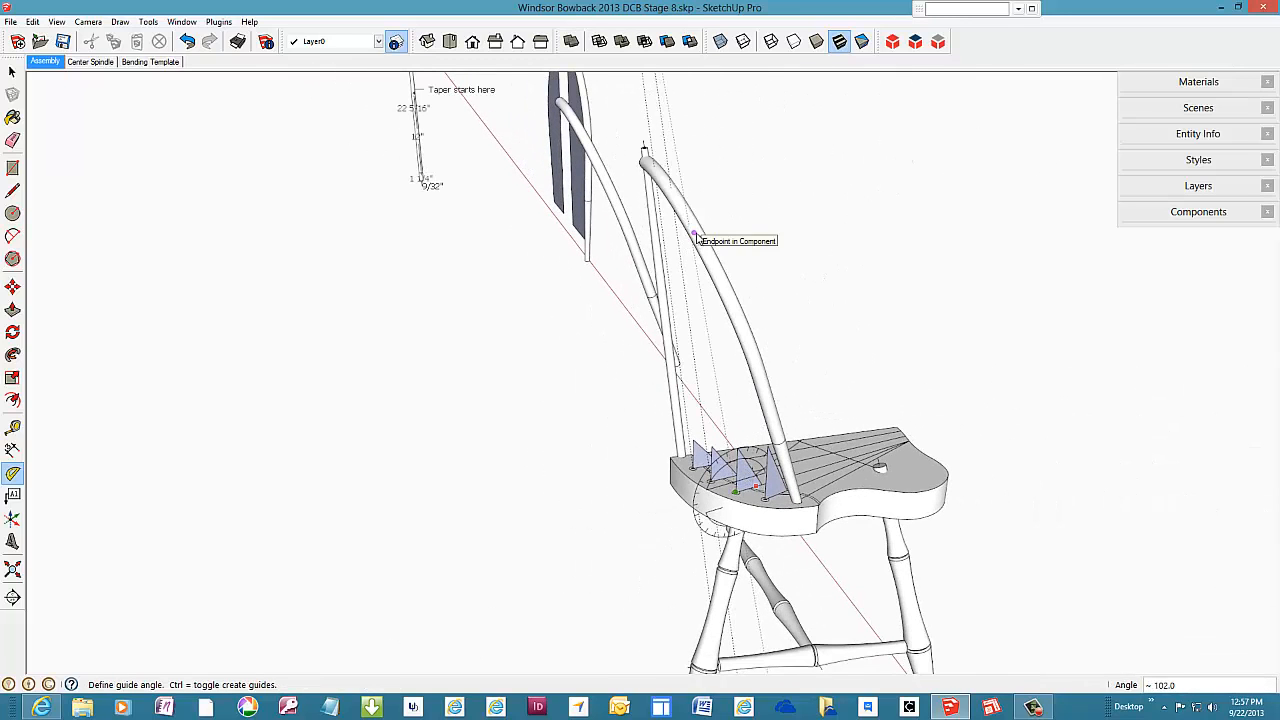
{"action": "scroll", "coordinate": [697, 235], "scroll_direction": "up", "scroll_amount": 3}
{"action": "scroll", "coordinate": [687, 210], "scroll_direction": "up", "scroll_amount": 4}
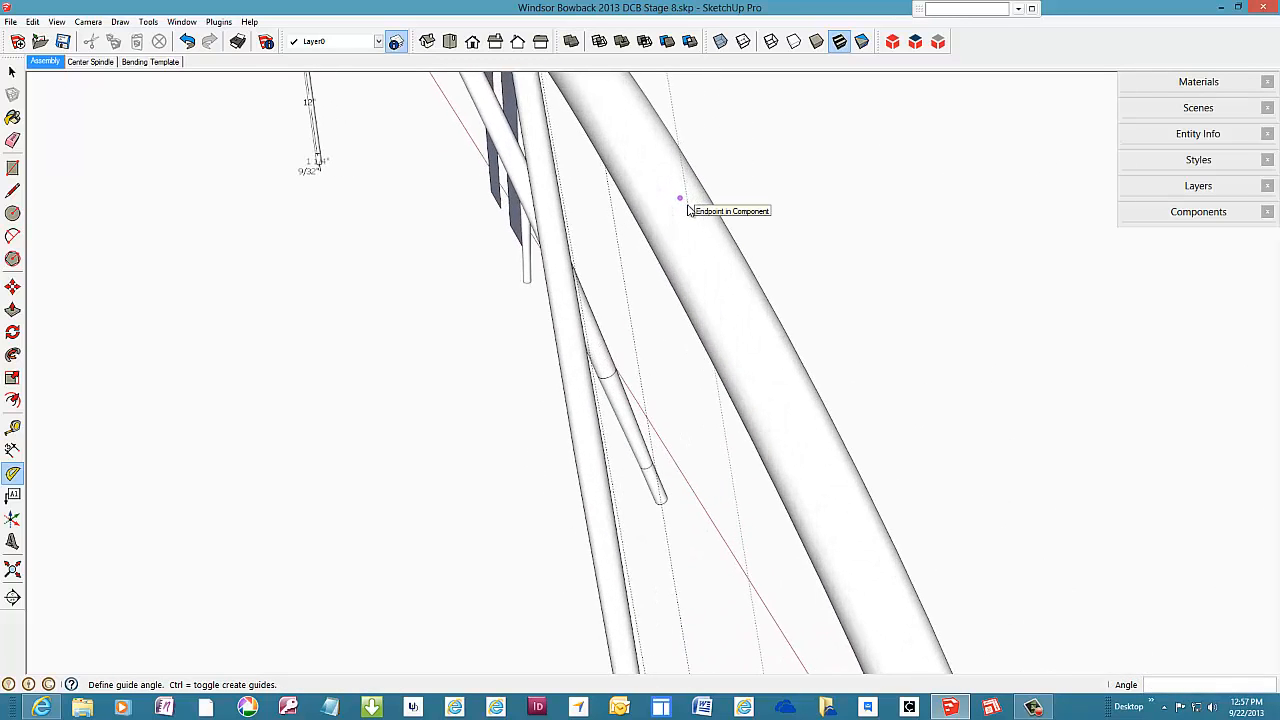
{"action": "left_click", "coordinate": [687, 210]}
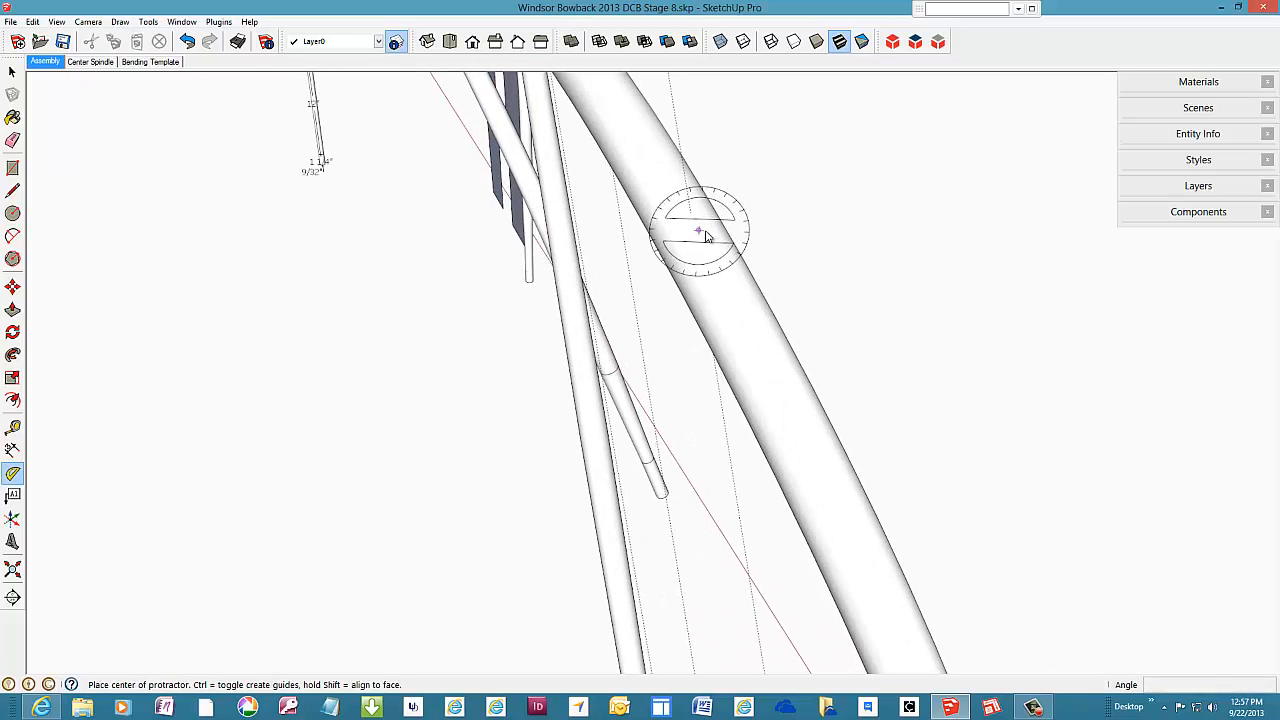
- Create a protractor guide from the fourth spindle hole's center in its triangle's plane, about 105.8° from the base, through the middle of the bow
{"action": "scroll", "coordinate": [703, 234], "scroll_direction": "down", "scroll_amount": 5}
{"action": "scroll", "coordinate": [705, 240], "scroll_direction": "down", "scroll_amount": 2}
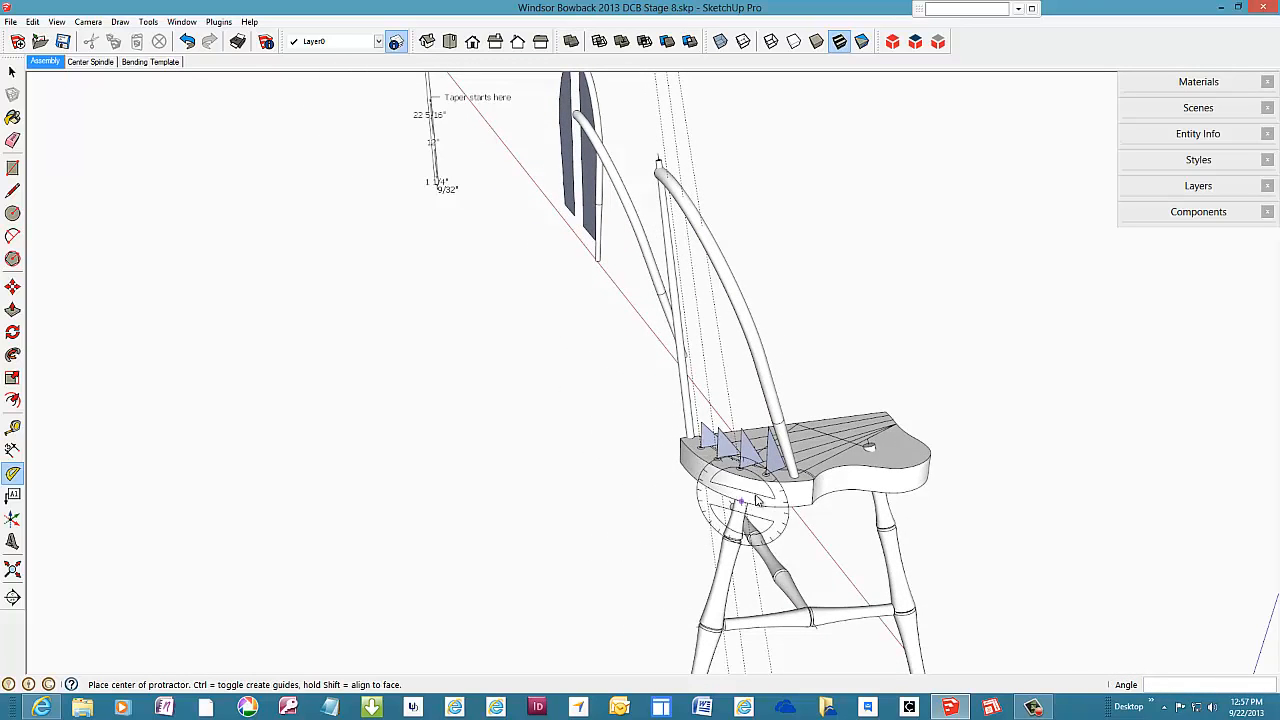
{"action": "scroll", "coordinate": [765, 483], "scroll_direction": "up", "scroll_amount": 5}
{"action": "scroll", "coordinate": [760, 472], "scroll_direction": "up", "scroll_amount": 3}
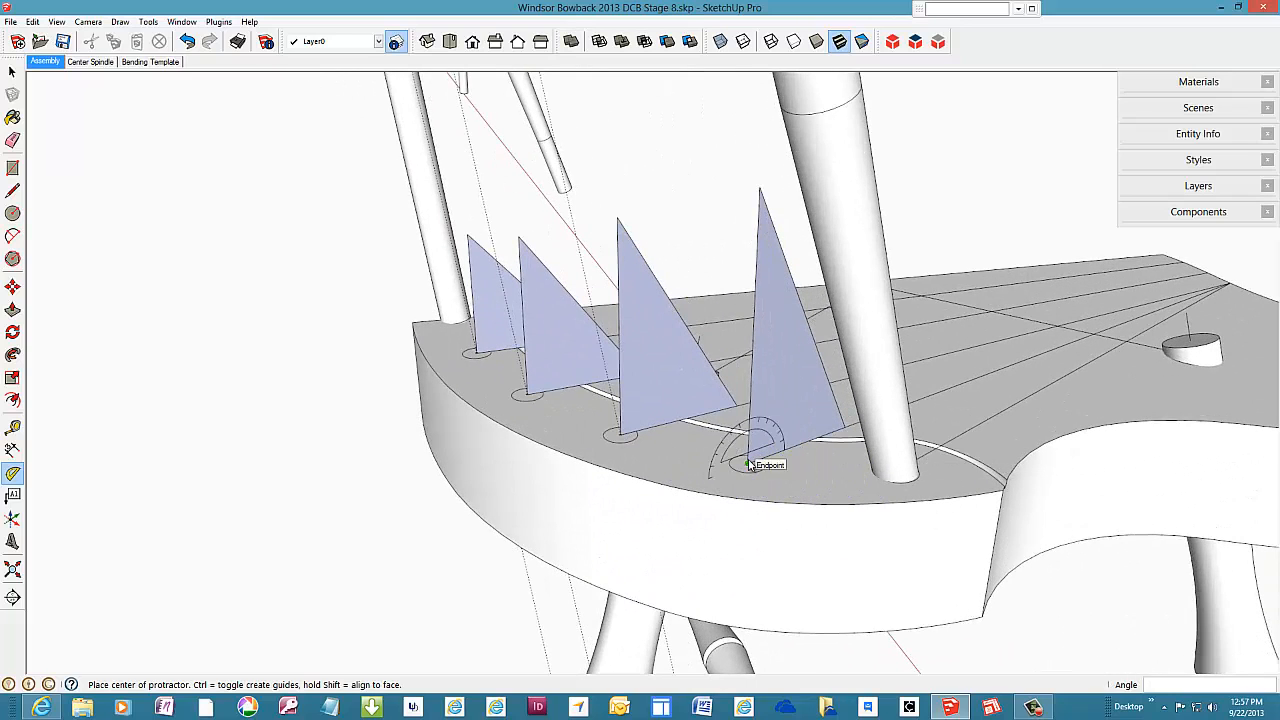
{"action": "left_click", "coordinate": [750, 464]}
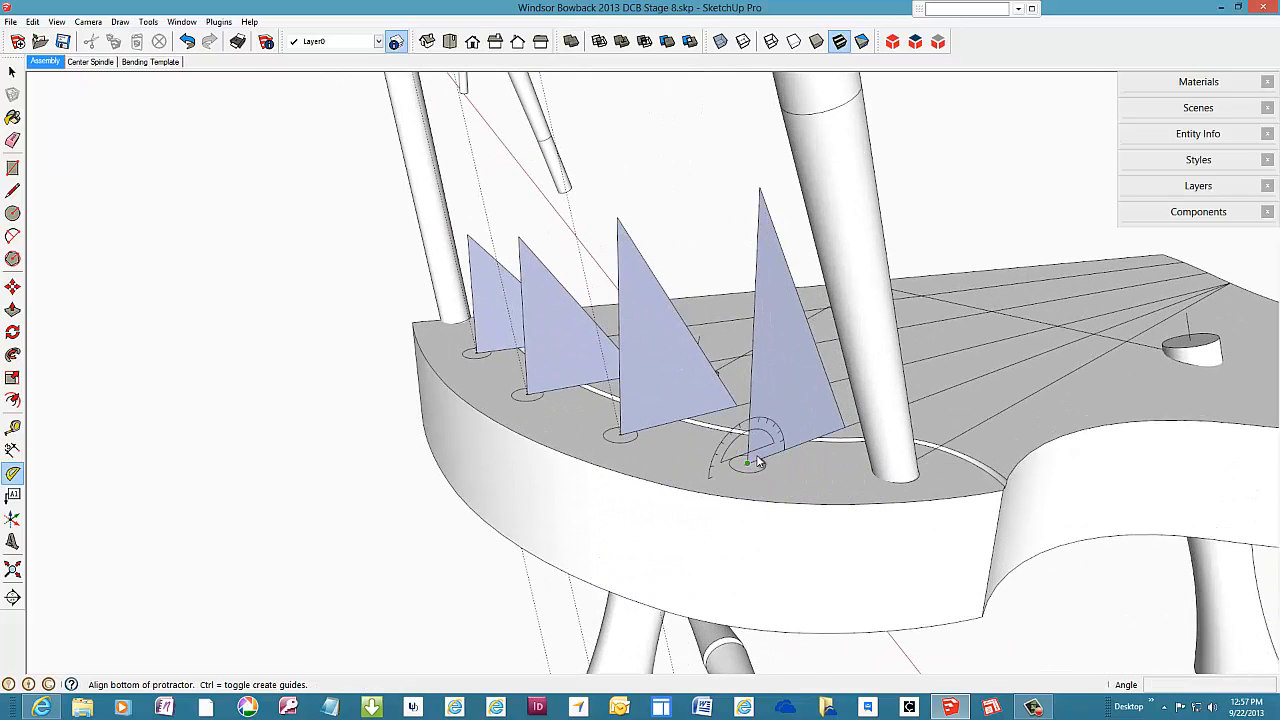
{"action": "left_click", "coordinate": [826, 436]}
{"action": "scroll", "coordinate": [700, 486], "scroll_direction": "down", "scroll_amount": 5}
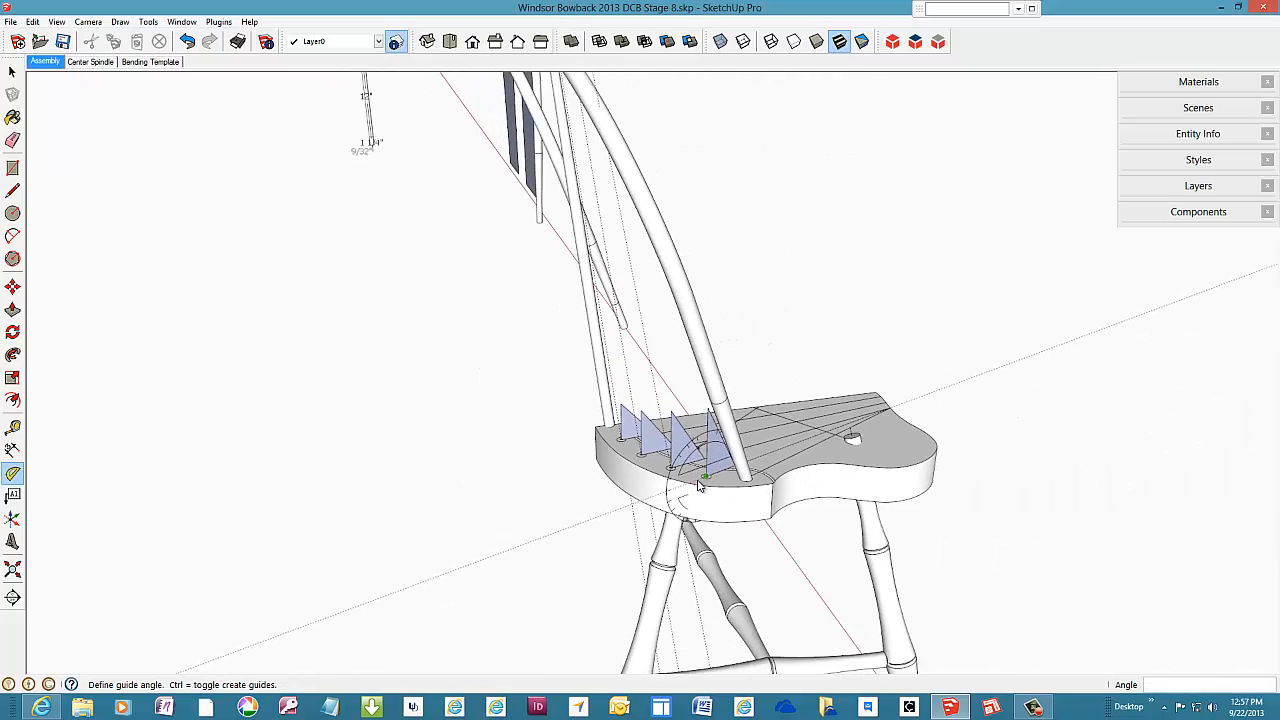
{"action": "scroll", "coordinate": [700, 486], "scroll_direction": "down", "scroll_amount": 2}
{"action": "scroll", "coordinate": [643, 236], "scroll_direction": "up", "scroll_amount": 4}
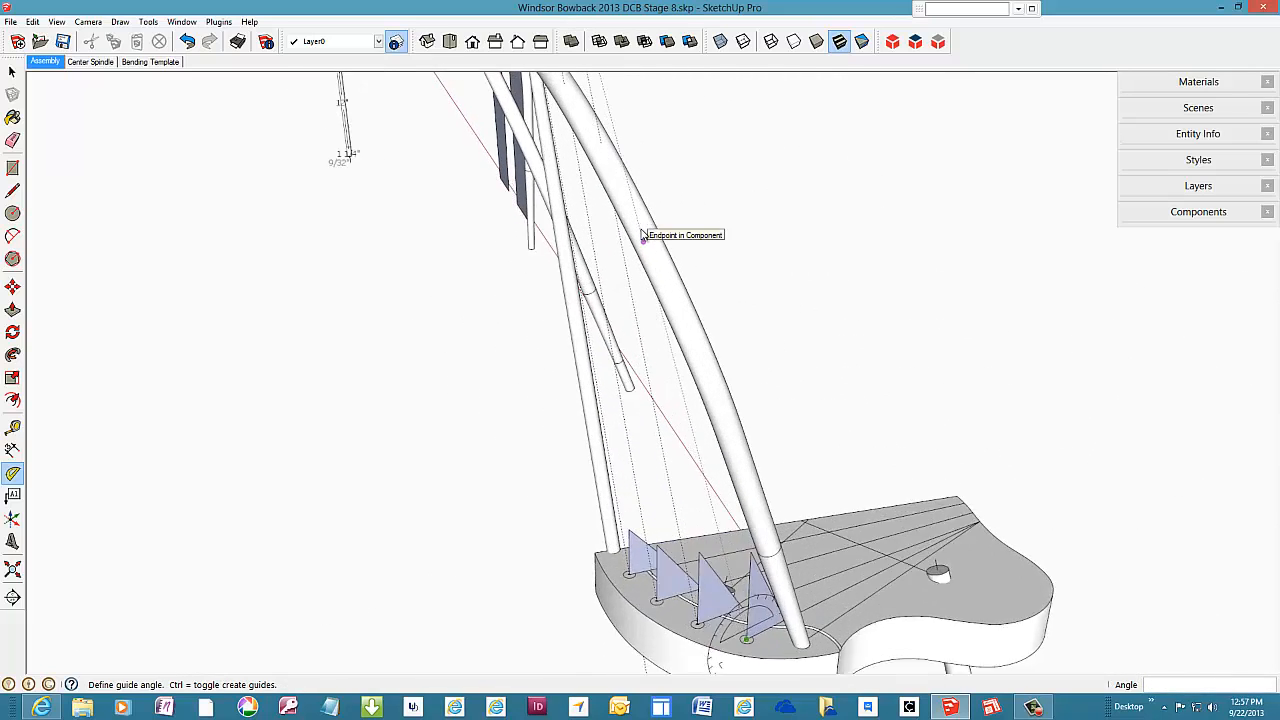
{"action": "scroll", "coordinate": [643, 236], "scroll_direction": "up", "scroll_amount": 6}
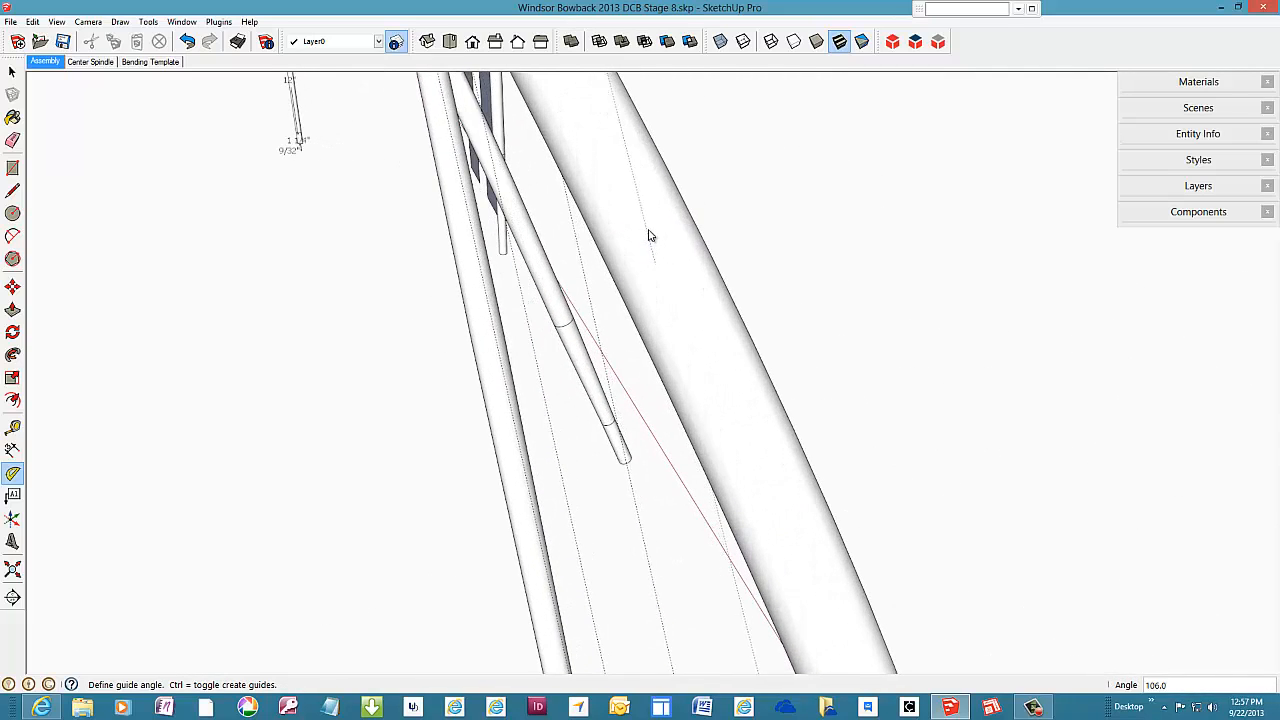
{"action": "key", "text": "Escape"}
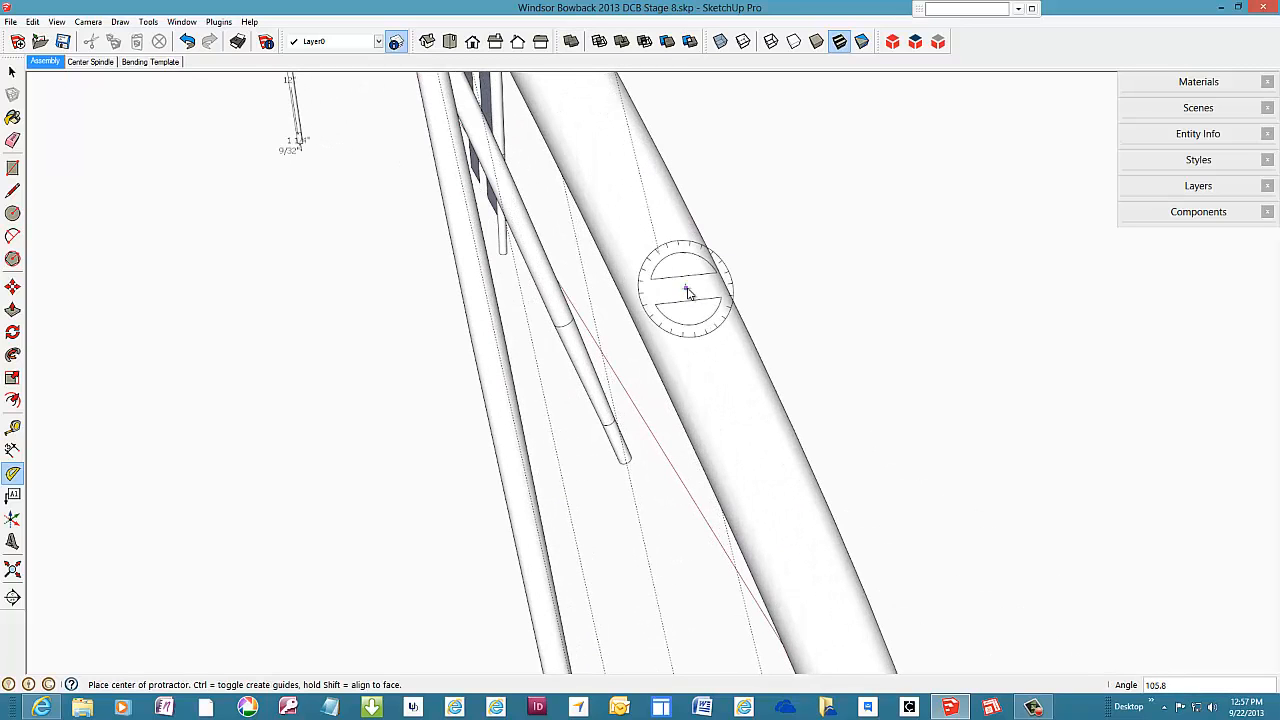
- Insert an instance of the existing Spindle component on the seat beside the center spindle
{"action": "middle_click_drag", "start_coordinate": [688, 286], "coordinate": [675, 294]}
{"action": "scroll", "coordinate": [675, 294], "scroll_direction": "down", "scroll_amount": 8}
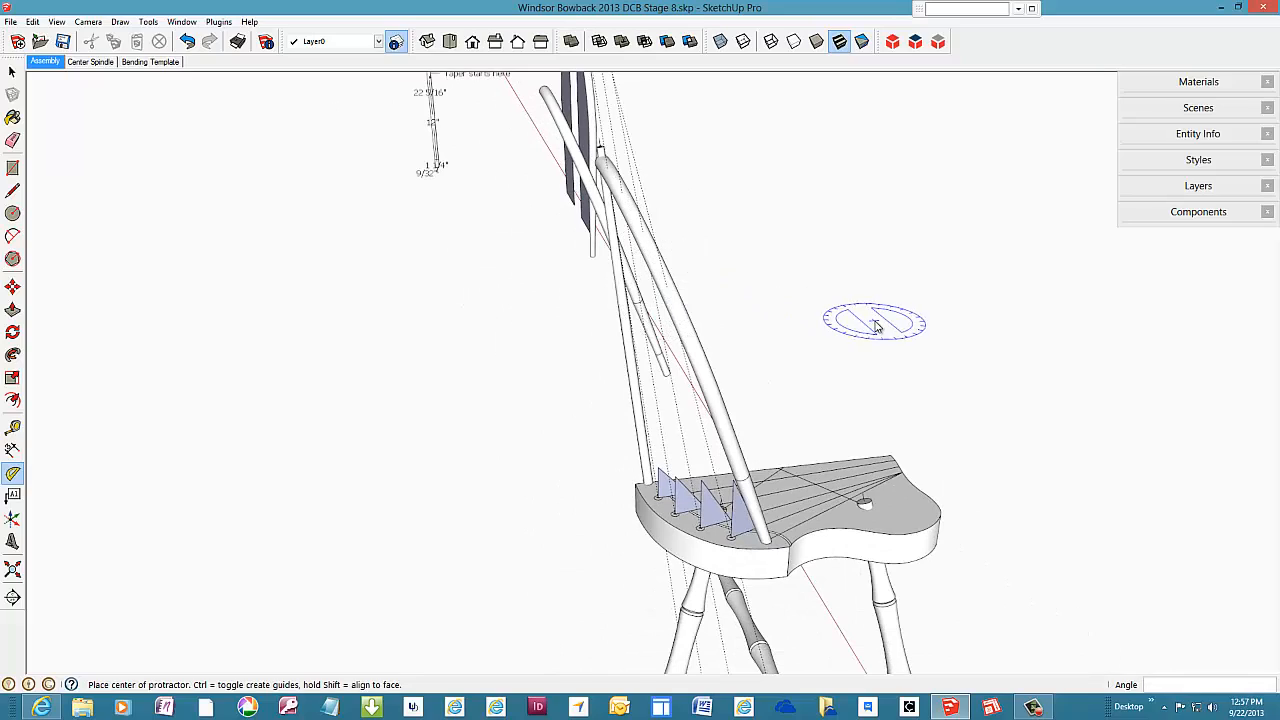
{"action": "middle_click_drag", "start_coordinate": [876, 318], "coordinate": [813, 292]}
{"action": "left_click_drag", "start_coordinate": [739, 287], "coordinate": [550, 312]}
{"action": "key", "text": "p"}
{"action": "middle_click_drag", "start_coordinate": [548, 450], "coordinate": [674, 500]}
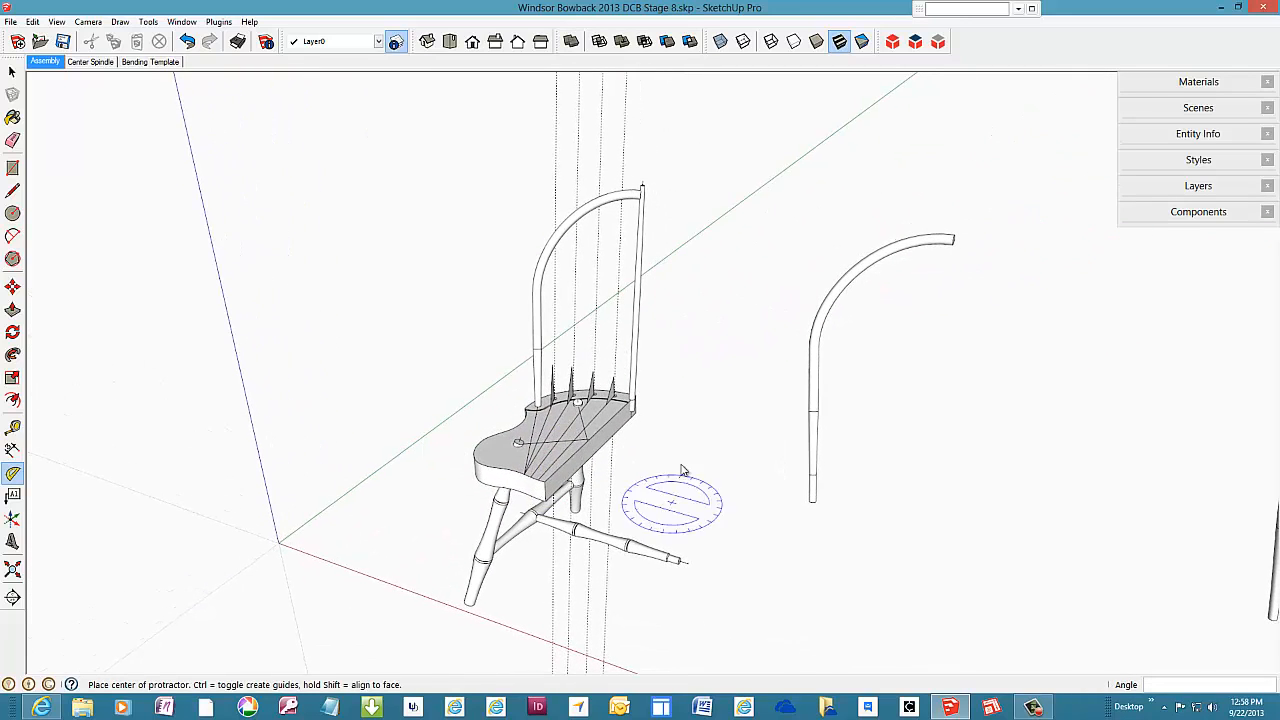
{"action": "left_click", "coordinate": [1174, 213]}
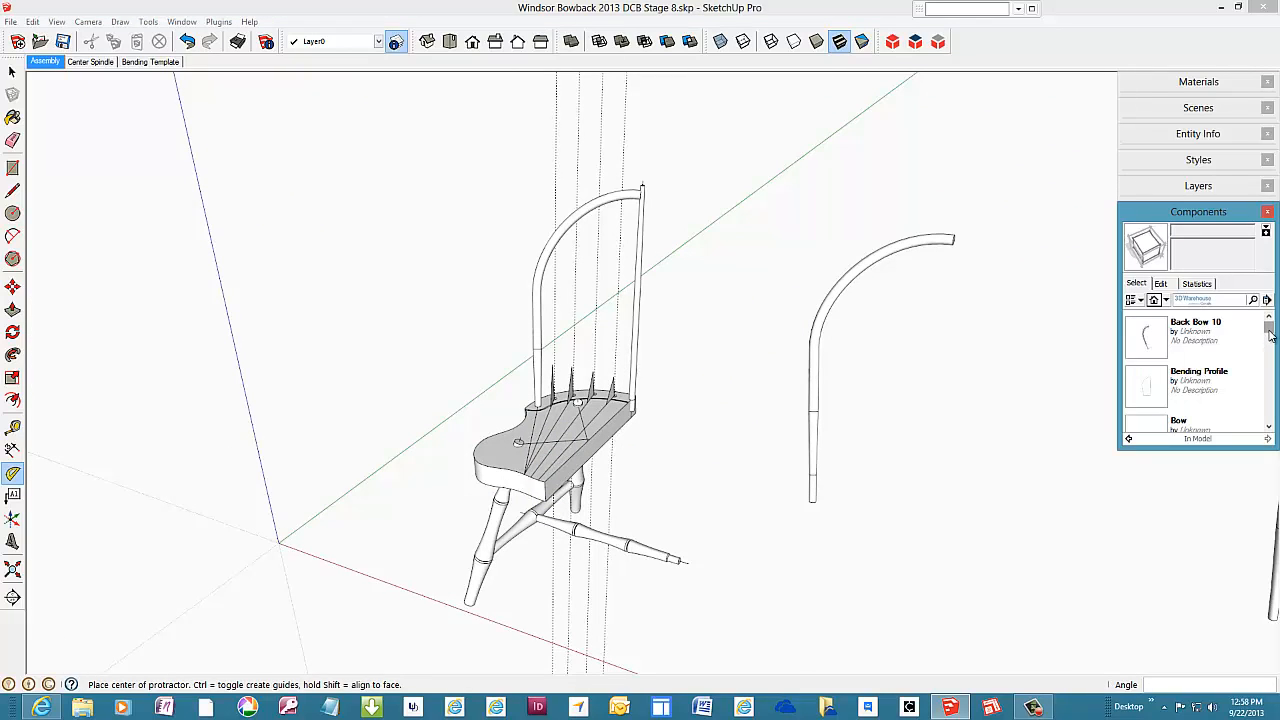
{"action": "left_click_drag", "start_coordinate": [1269, 335], "coordinate": [1257, 406]}
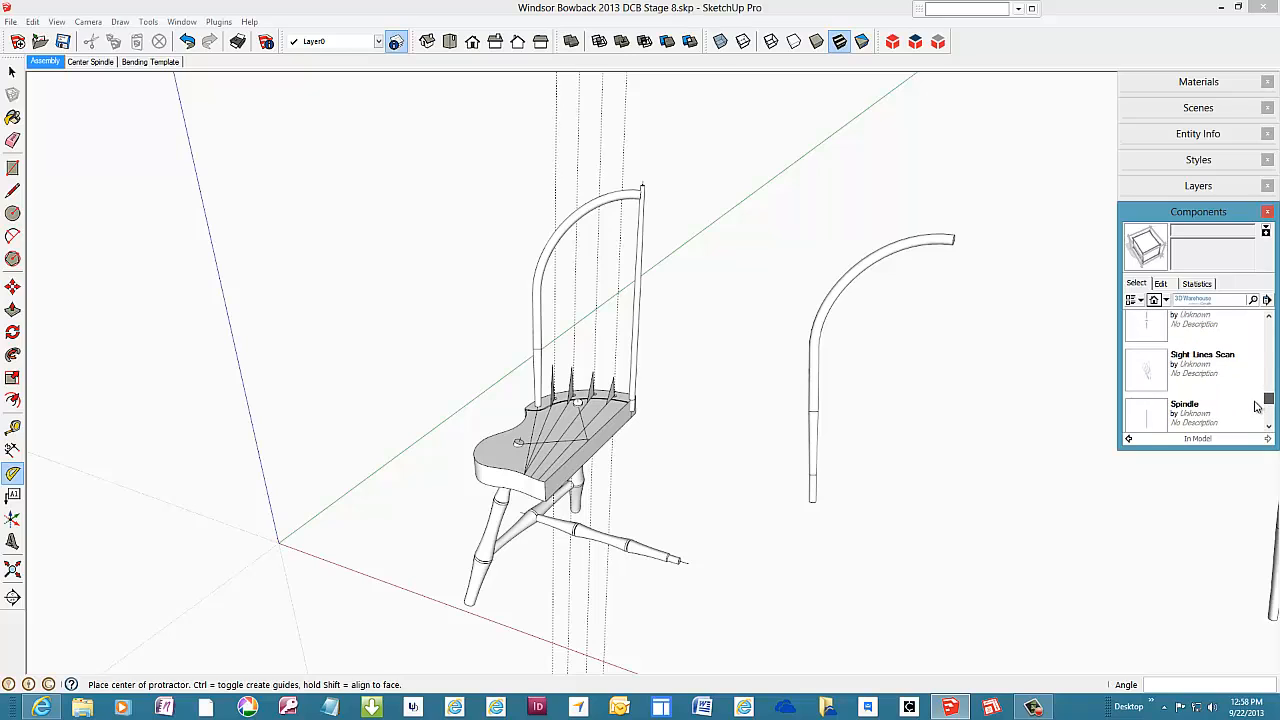
{"action": "left_click", "coordinate": [1150, 418]}
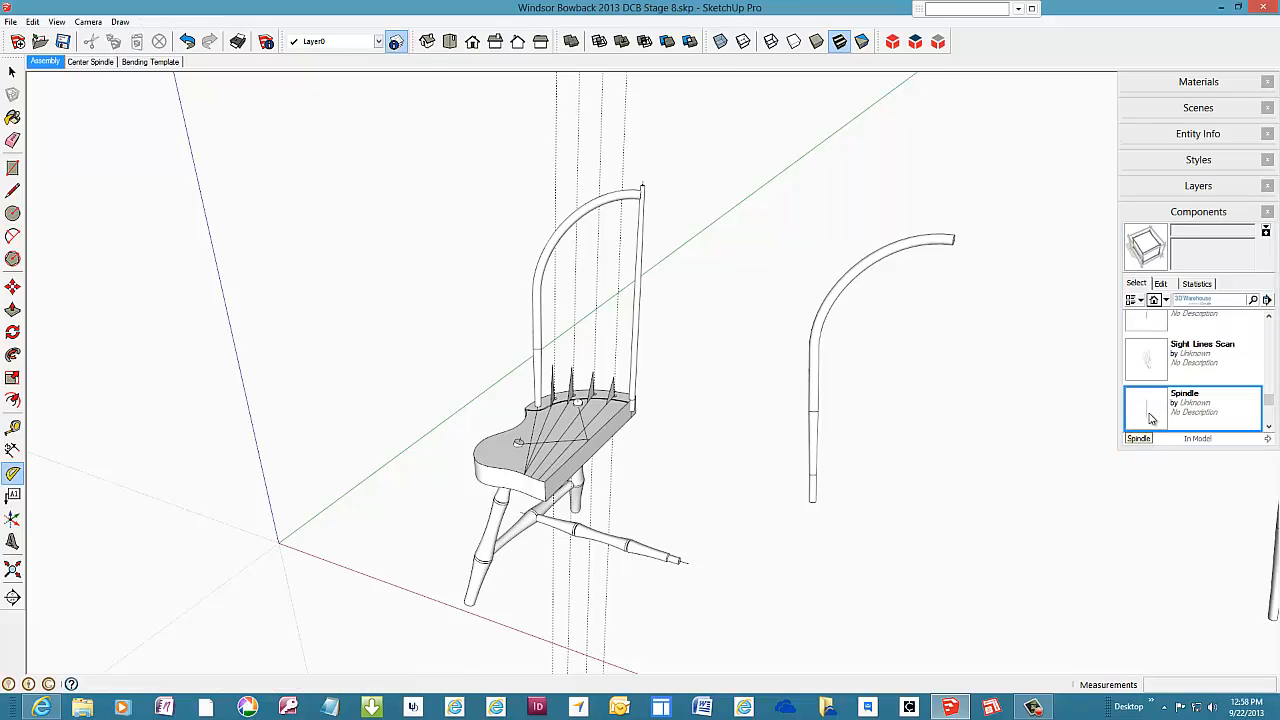
{"action": "left_click", "coordinate": [622, 402]}
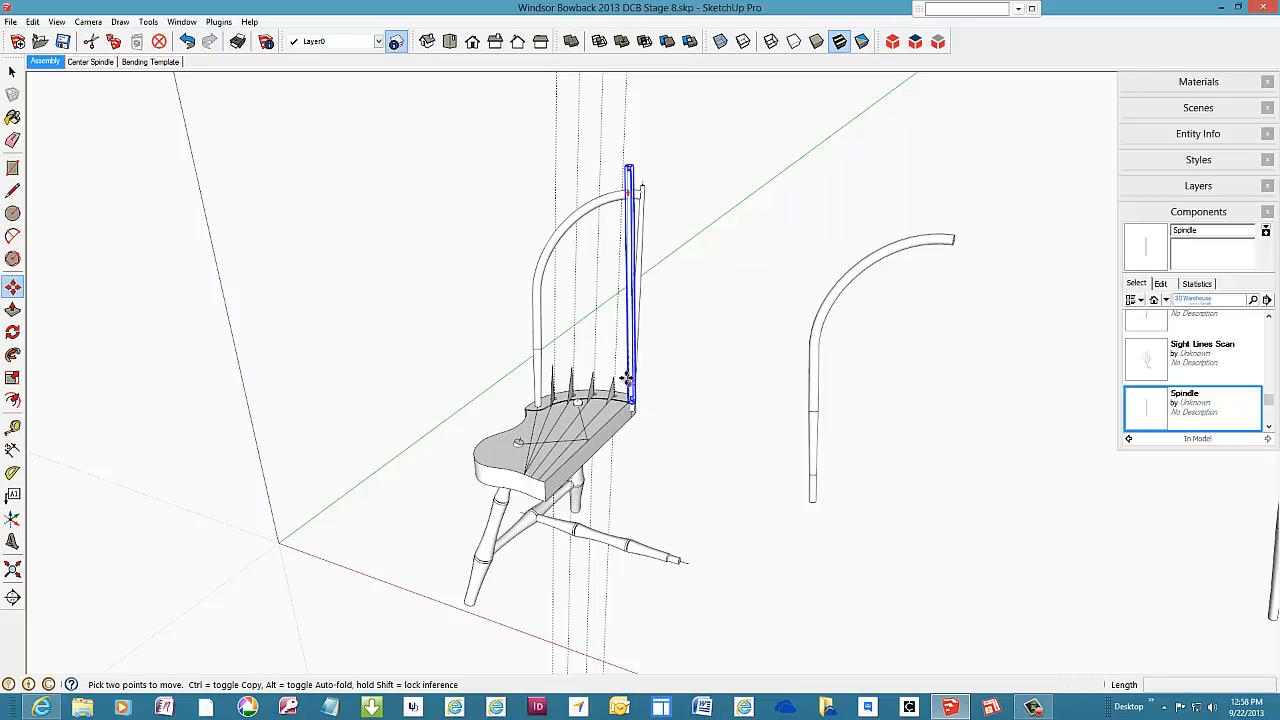
- Turn on X-ray display and move the new spindle by its lower ring's center onto the center of the first hole beside the center spindle
{"action": "scroll", "coordinate": [627, 378], "scroll_direction": "up", "scroll_amount": 6}
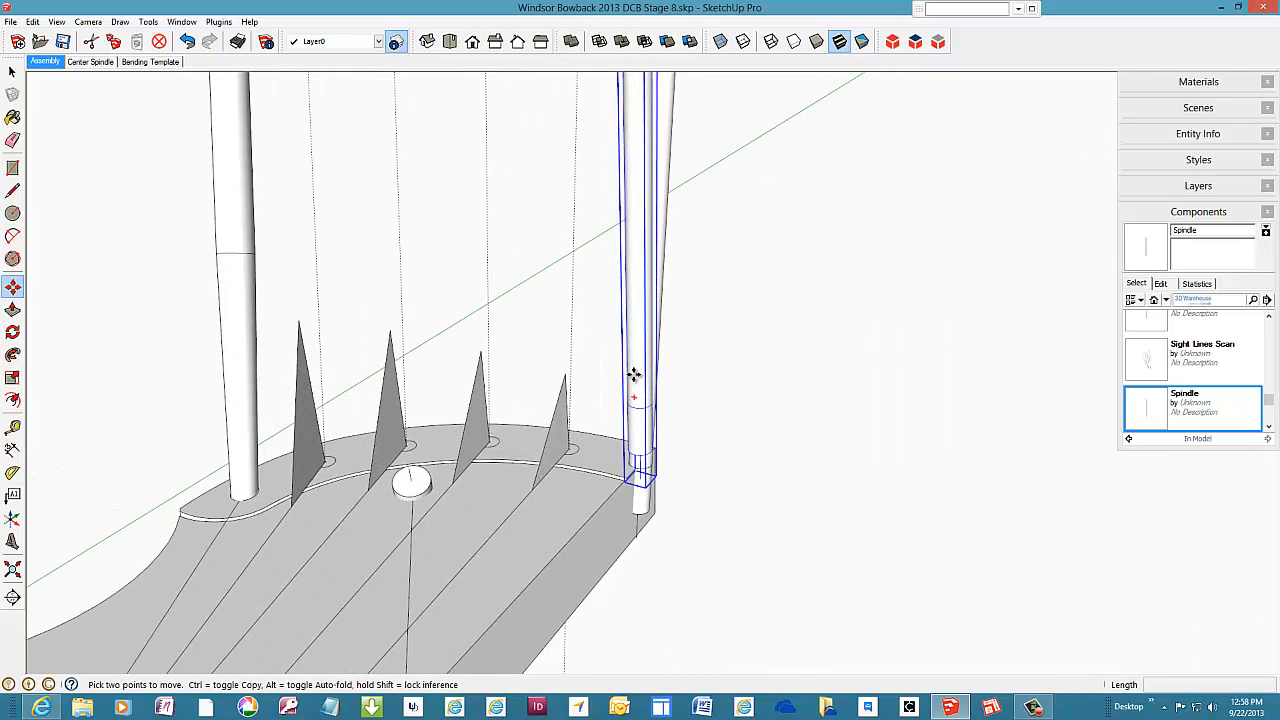
{"action": "scroll", "coordinate": [634, 375], "scroll_direction": "up", "scroll_amount": 2}
{"action": "scroll", "coordinate": [638, 385], "scroll_direction": "down", "scroll_amount": 3}
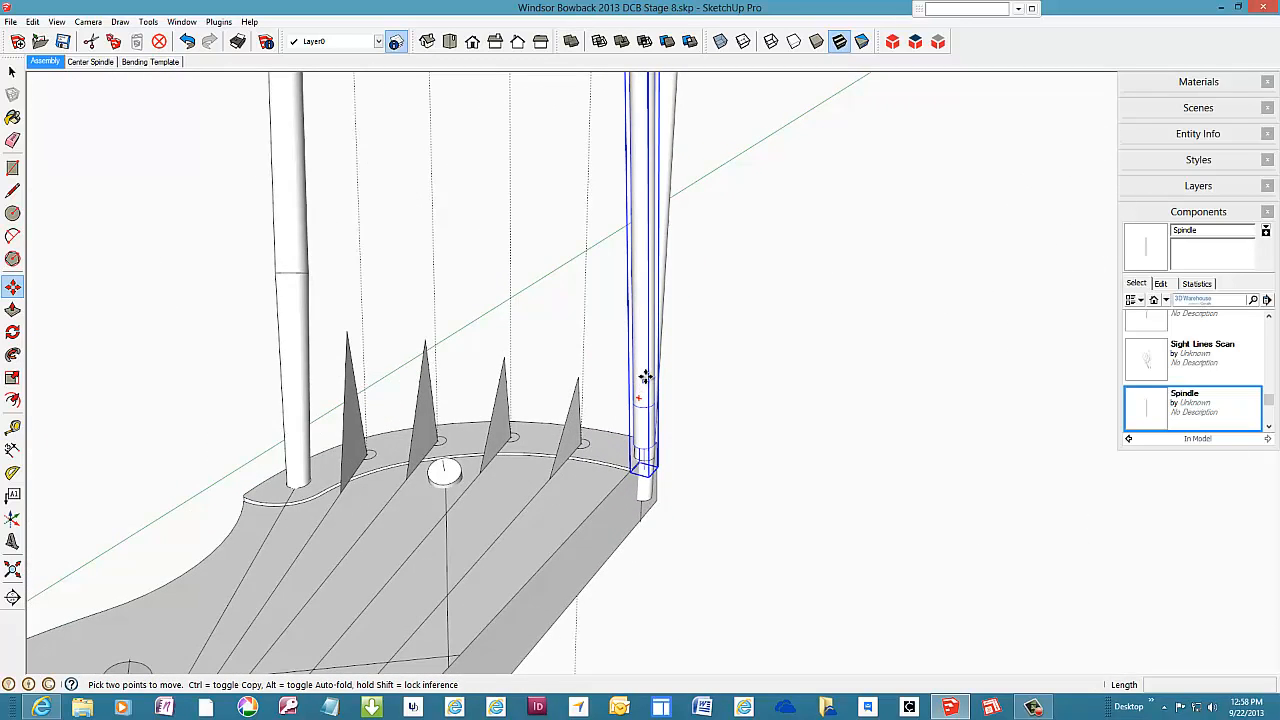
{"action": "left_click", "coordinate": [720, 43]}
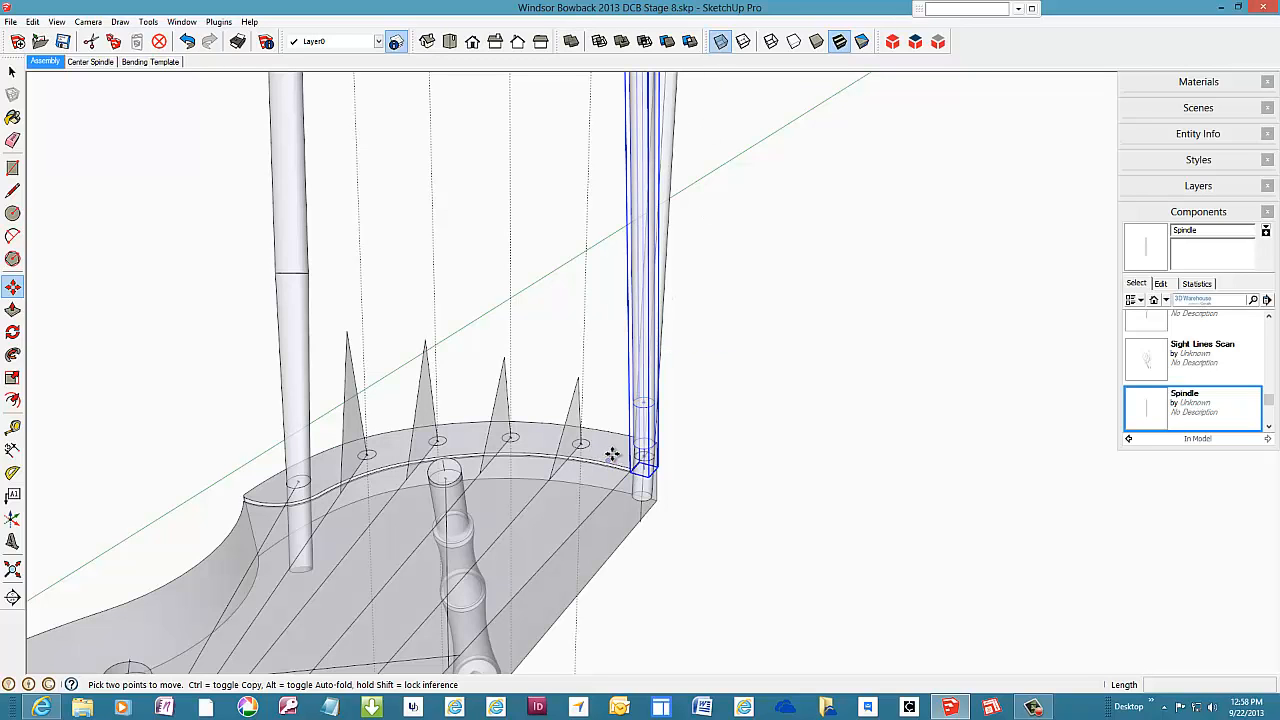
{"action": "scroll", "coordinate": [643, 443], "scroll_direction": "up", "scroll_amount": 3}
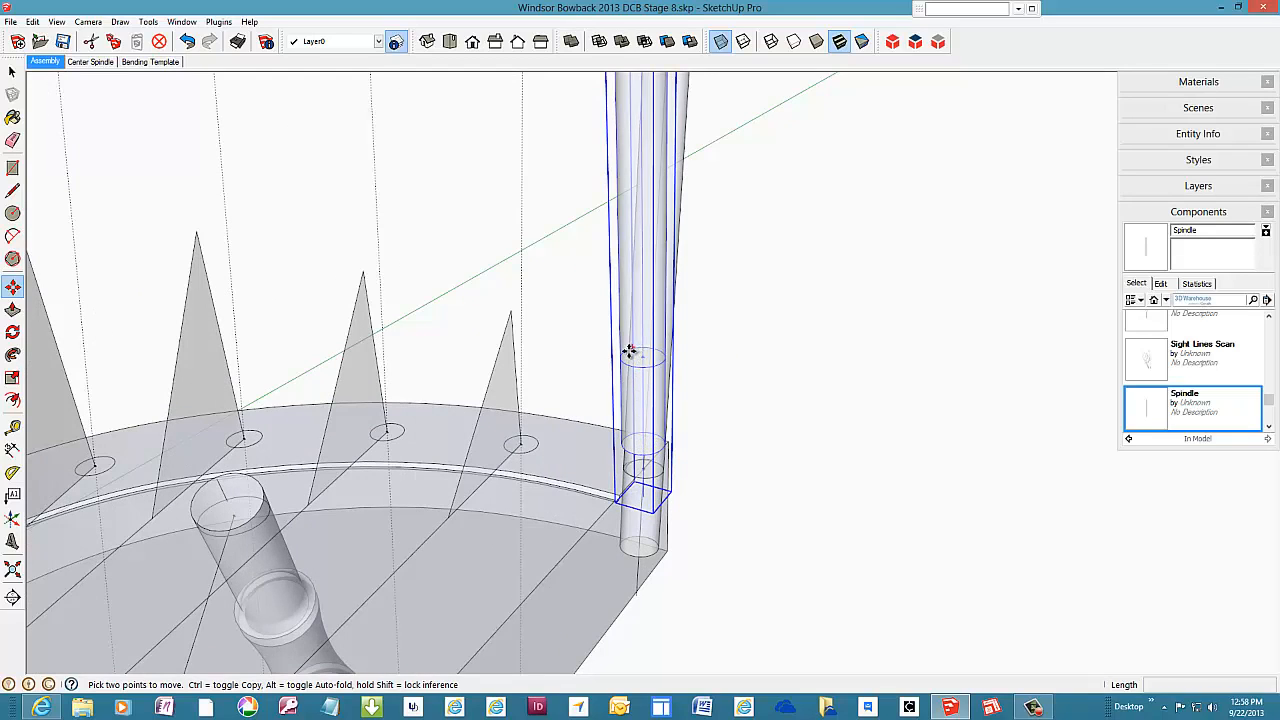
{"action": "left_click", "coordinate": [628, 350]}
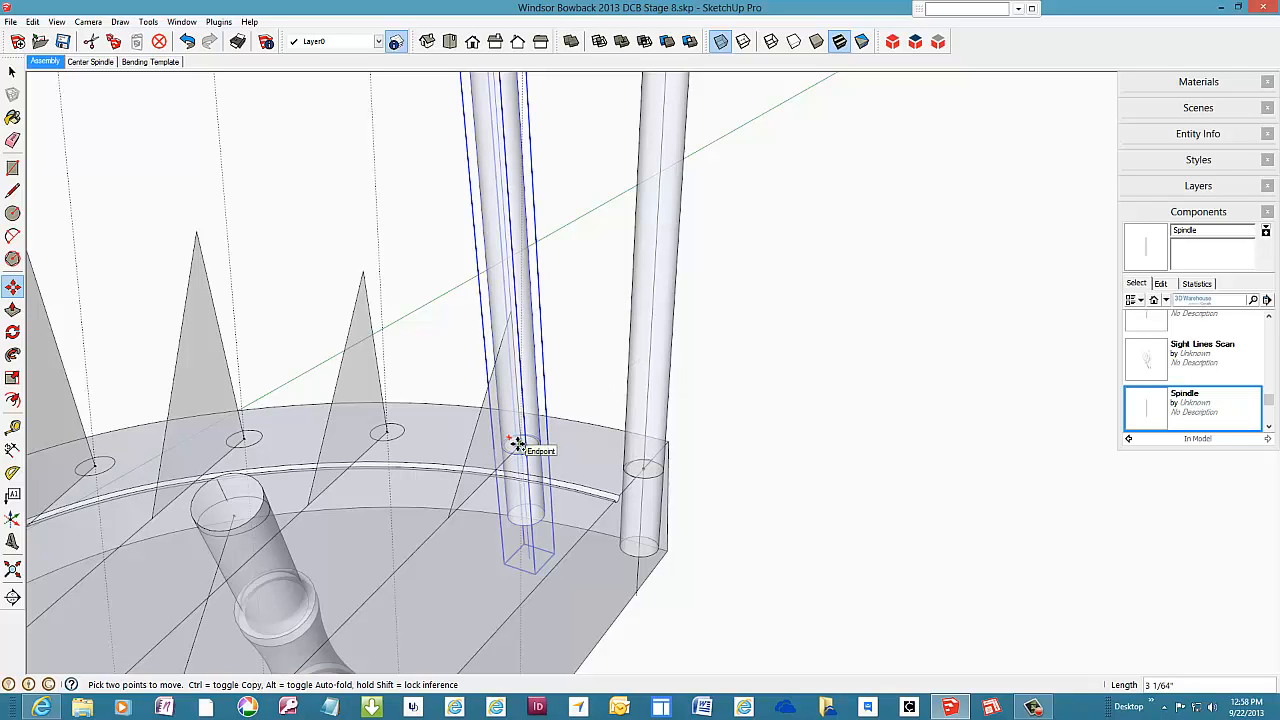
- Copy the spindle from hole center to hole center into the second, third and fourth spindle holes
{"action": "key", "text": "ctrl"}
{"action": "left_click", "coordinate": [517, 444]}
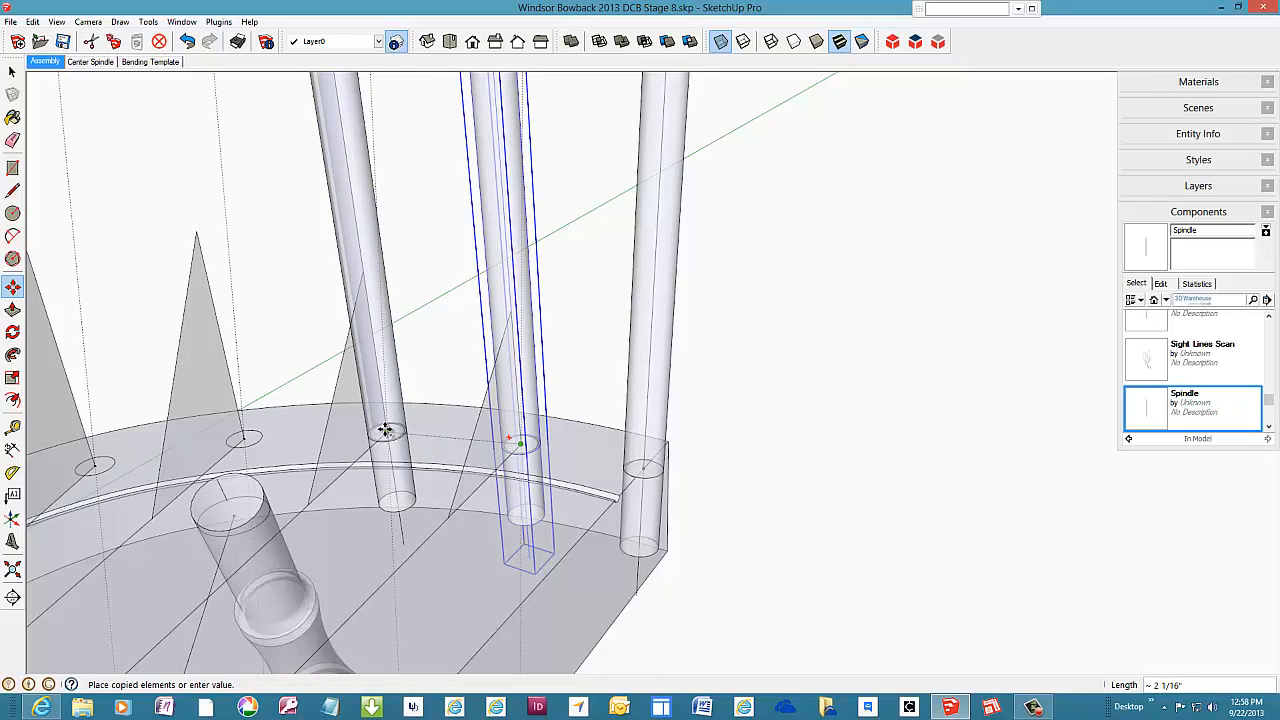
{"action": "left_click", "coordinate": [386, 431]}
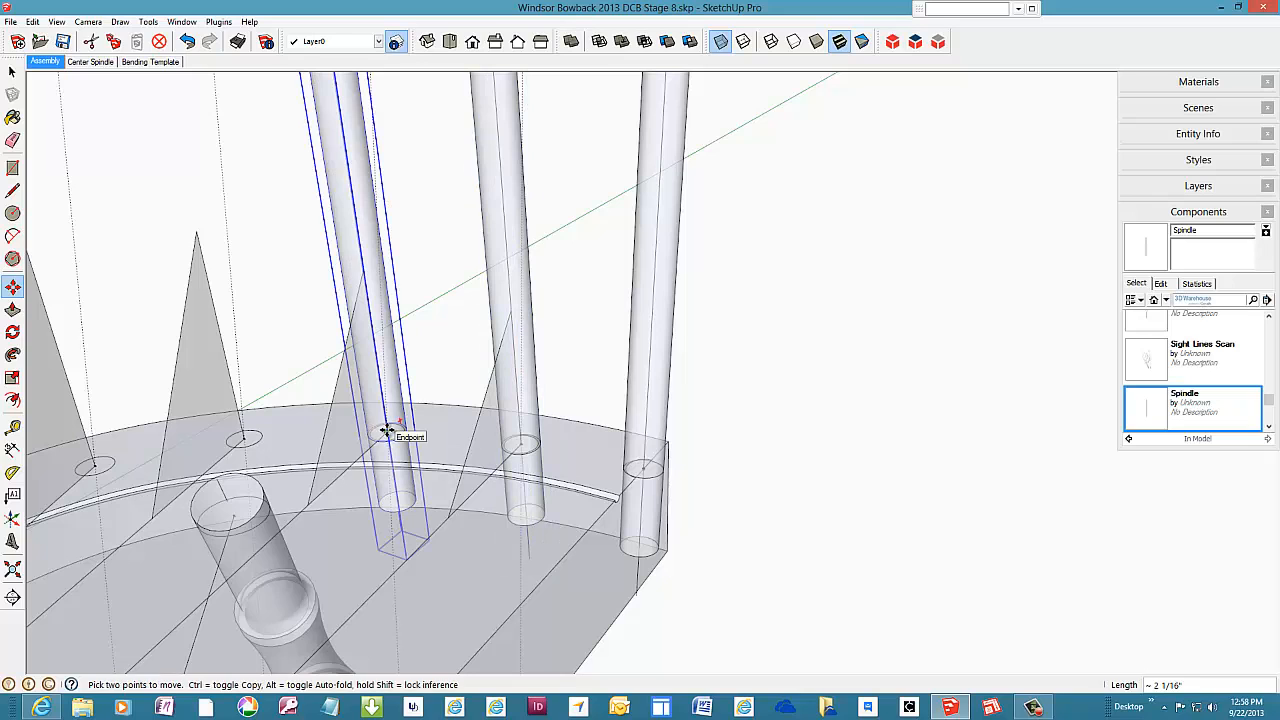
{"action": "left_click", "coordinate": [386, 431]}
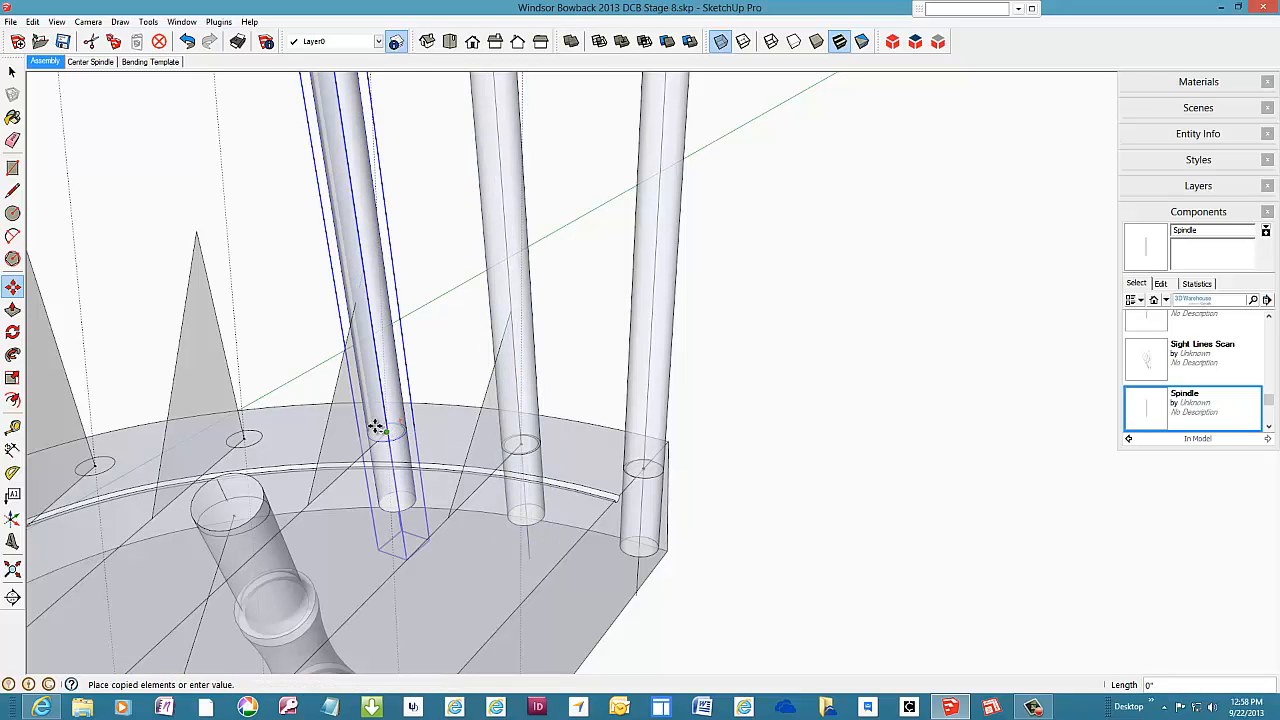
{"action": "left_click", "coordinate": [244, 437]}
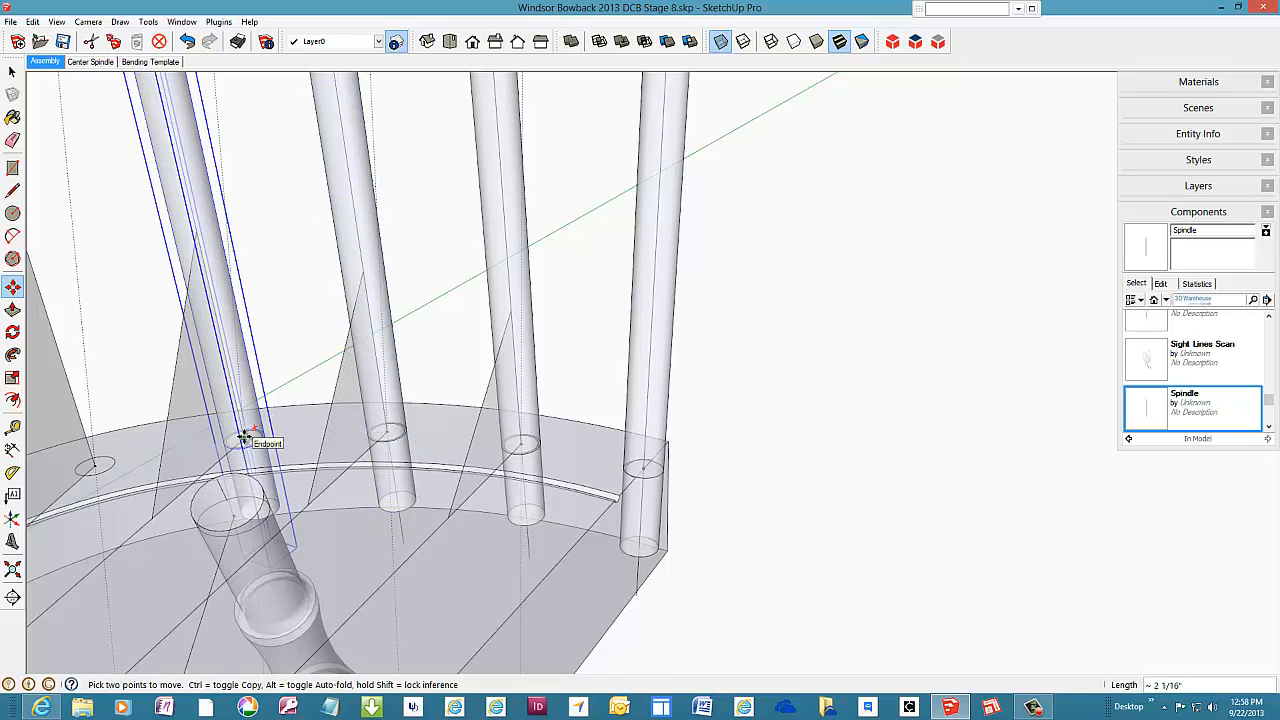
{"action": "left_click", "coordinate": [244, 437]}
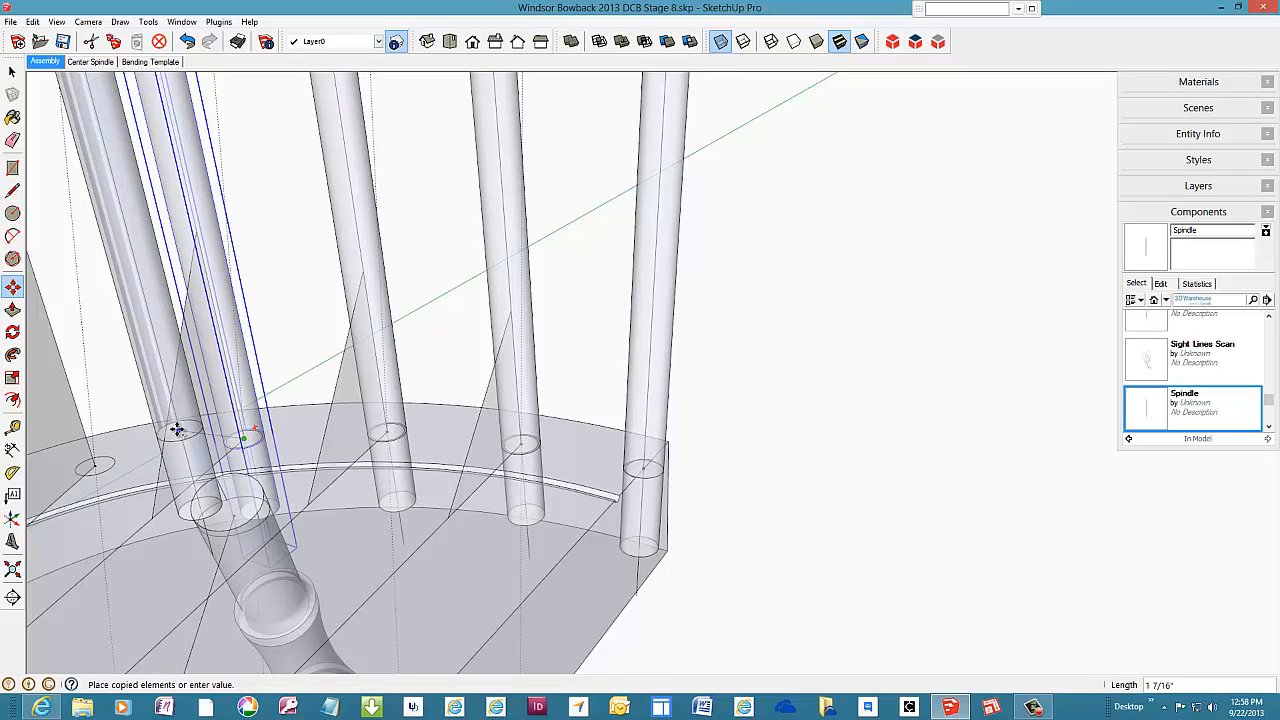
{"action": "left_click", "coordinate": [97, 457]}
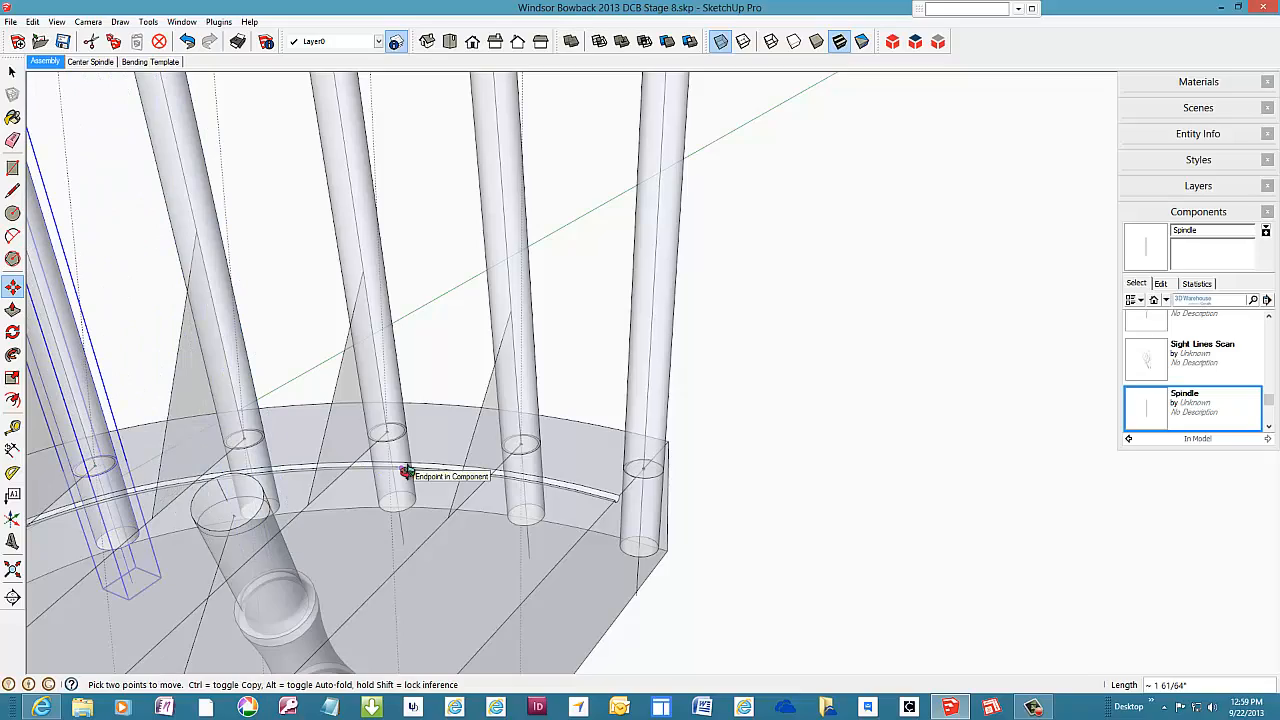
- Rotate the fourth-hole spindle about its hole center in the triangle's plane, from its top end to line up with its angled guide
{"action": "middle_click_drag", "start_coordinate": [406, 472], "coordinate": [568, 447]}
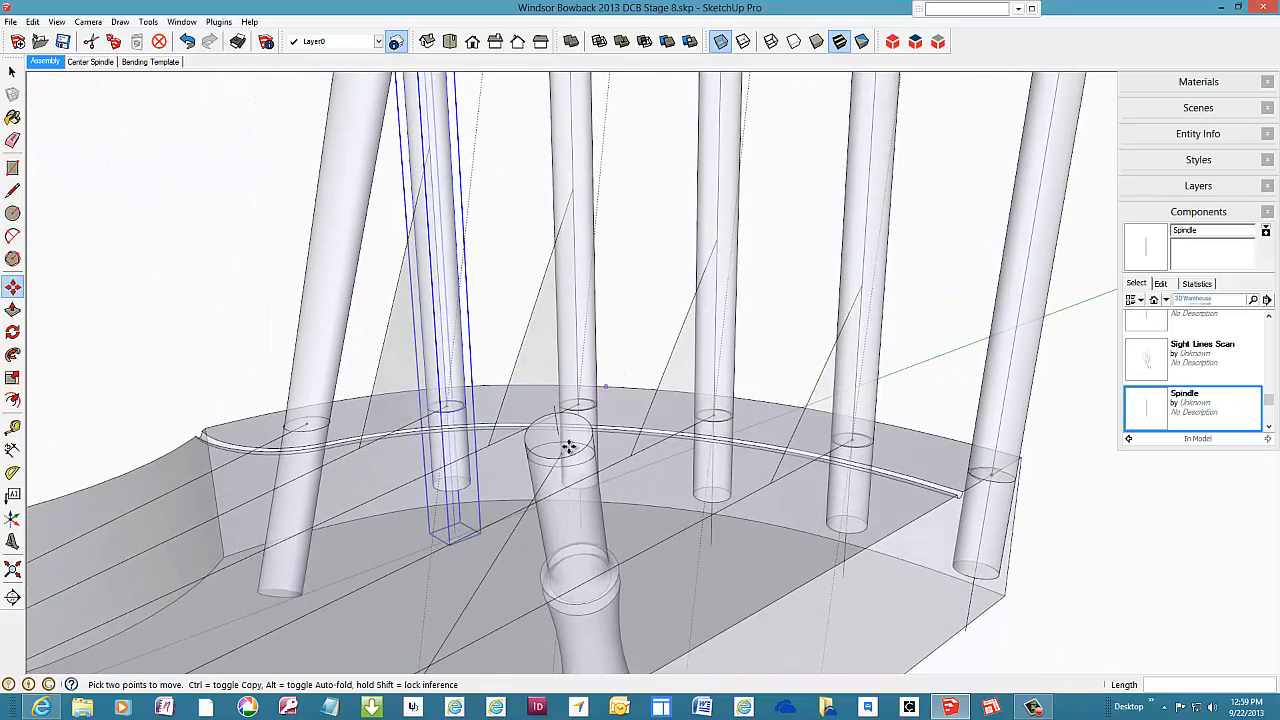
{"action": "scroll", "coordinate": [568, 447], "scroll_direction": "down", "scroll_amount": 3}
{"action": "scroll", "coordinate": [666, 538], "scroll_direction": "down", "scroll_amount": 3}
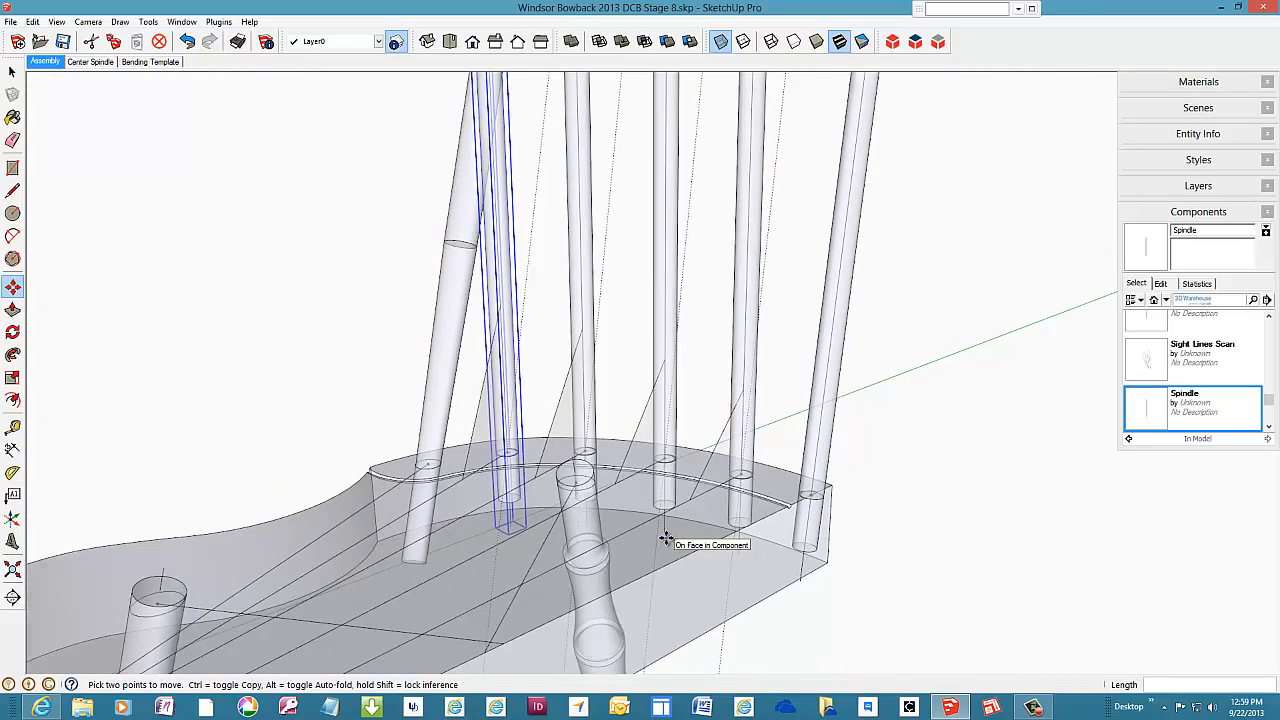
{"action": "scroll", "coordinate": [697, 523], "scroll_direction": "down", "scroll_amount": 3}
{"action": "scroll", "coordinate": [700, 523], "scroll_direction": "down", "scroll_amount": 1}
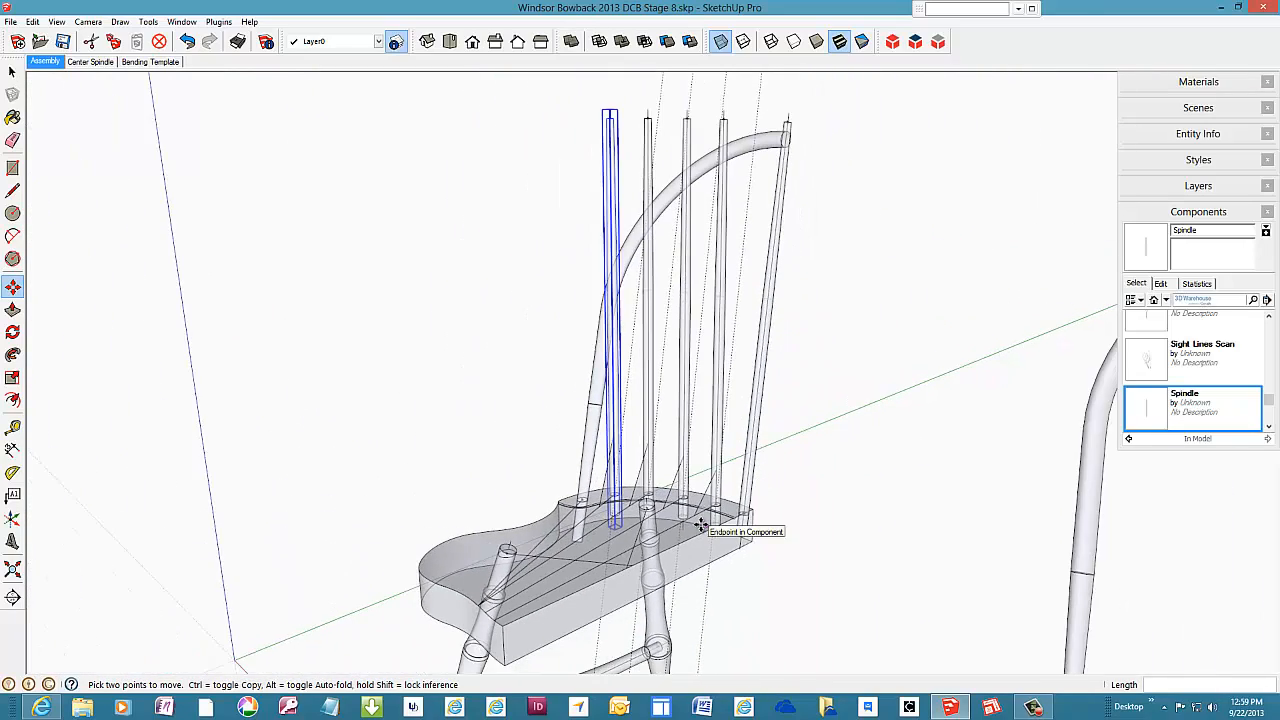
{"action": "middle_click_drag", "start_coordinate": [700, 523], "coordinate": [620, 494]}
{"action": "key", "text": "m"}
{"action": "scroll", "coordinate": [622, 467], "scroll_direction": "up", "scroll_amount": 4}
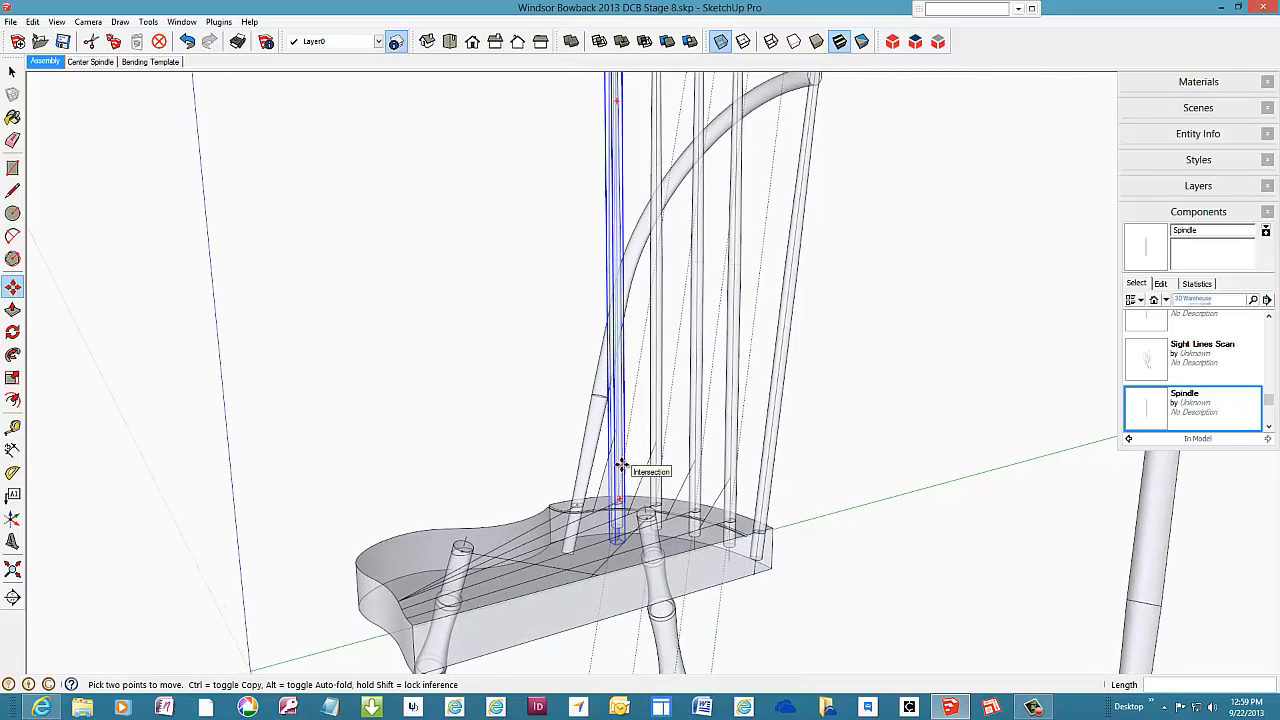
{"action": "scroll", "coordinate": [616, 470], "scroll_direction": "up", "scroll_amount": 2}
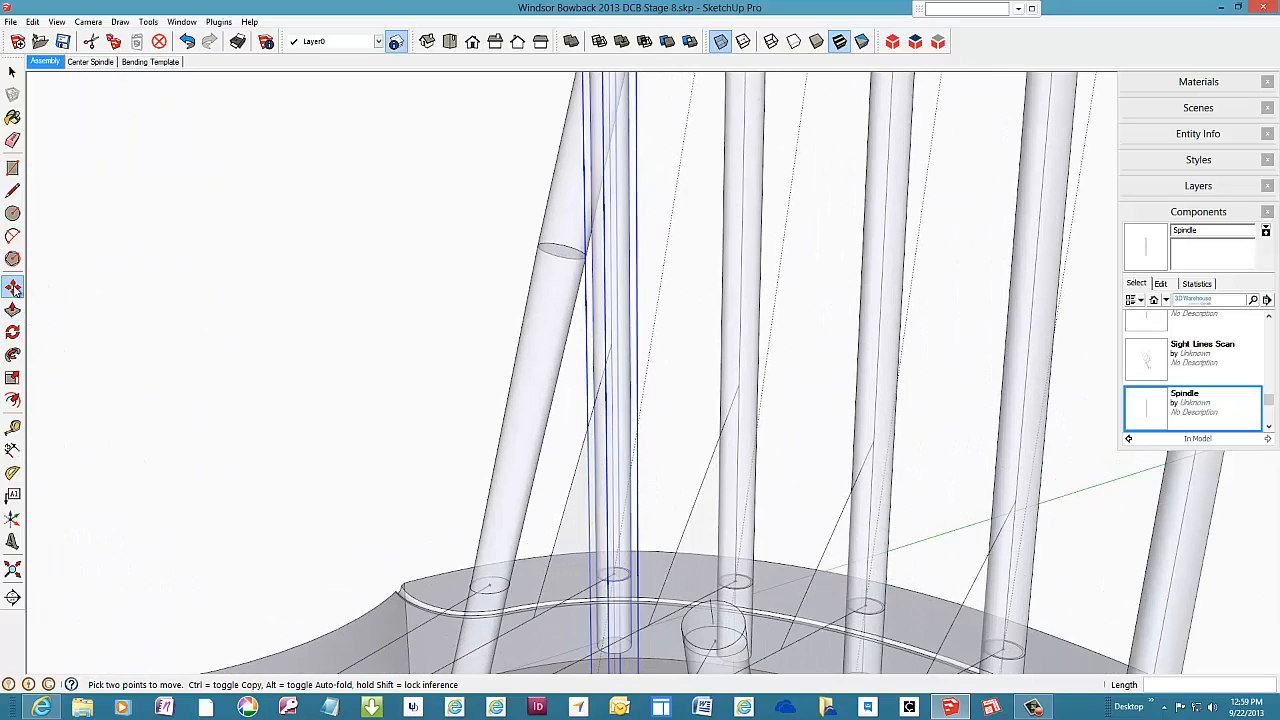
{"action": "left_click", "coordinate": [13, 335]}
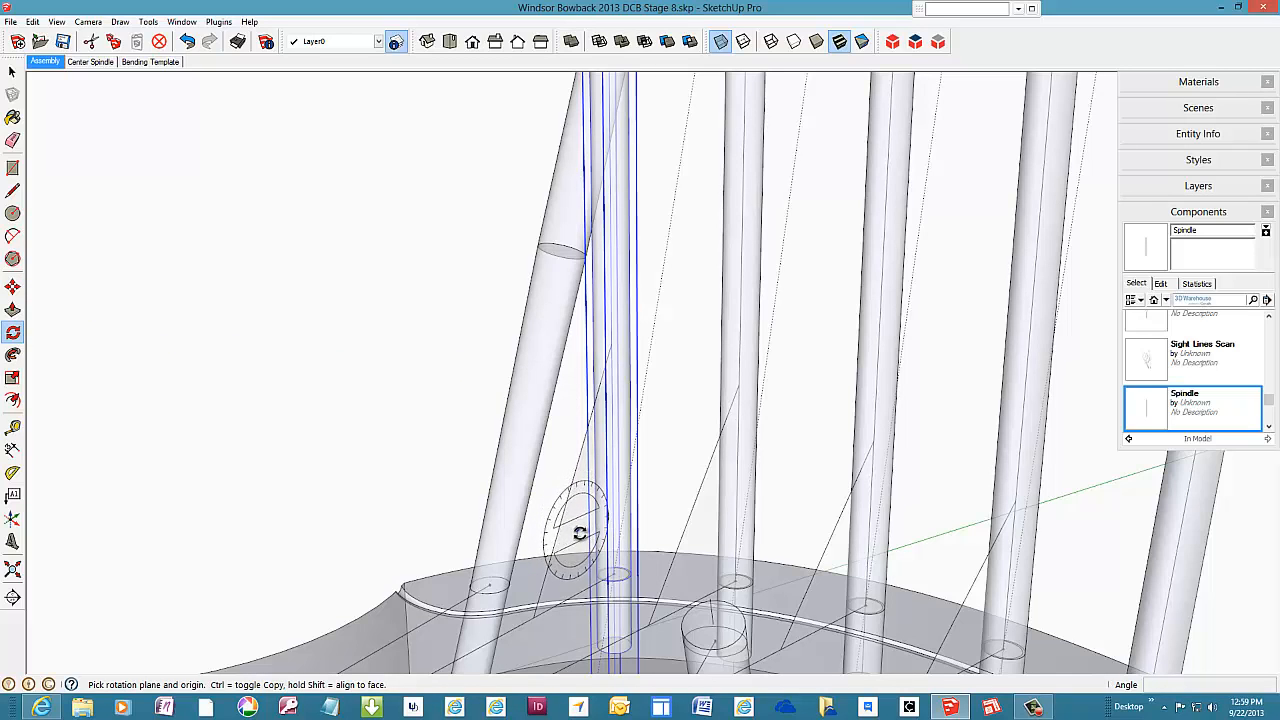
{"action": "left_click", "coordinate": [616, 573]}
{"action": "scroll", "coordinate": [569, 584], "scroll_direction": "down", "scroll_amount": 5}
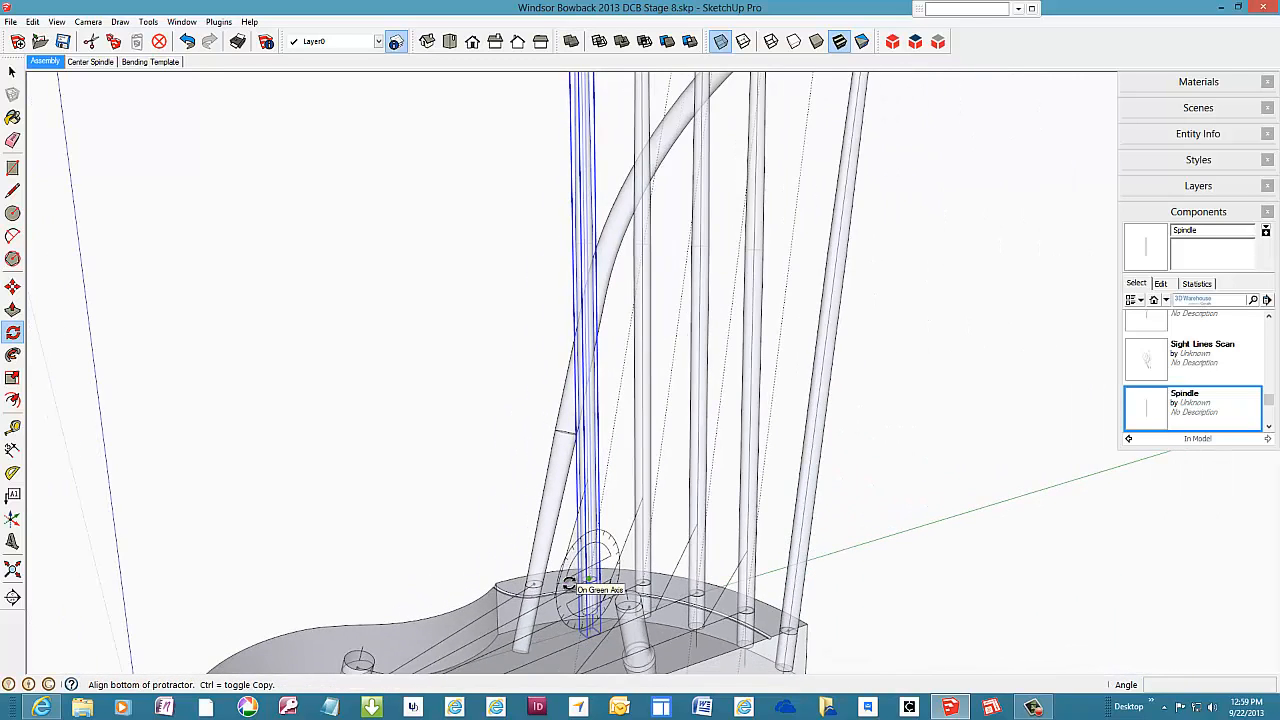
{"action": "scroll", "coordinate": [569, 584], "scroll_direction": "down", "scroll_amount": 4}
{"action": "scroll", "coordinate": [578, 283], "scroll_direction": "up", "scroll_amount": 6}
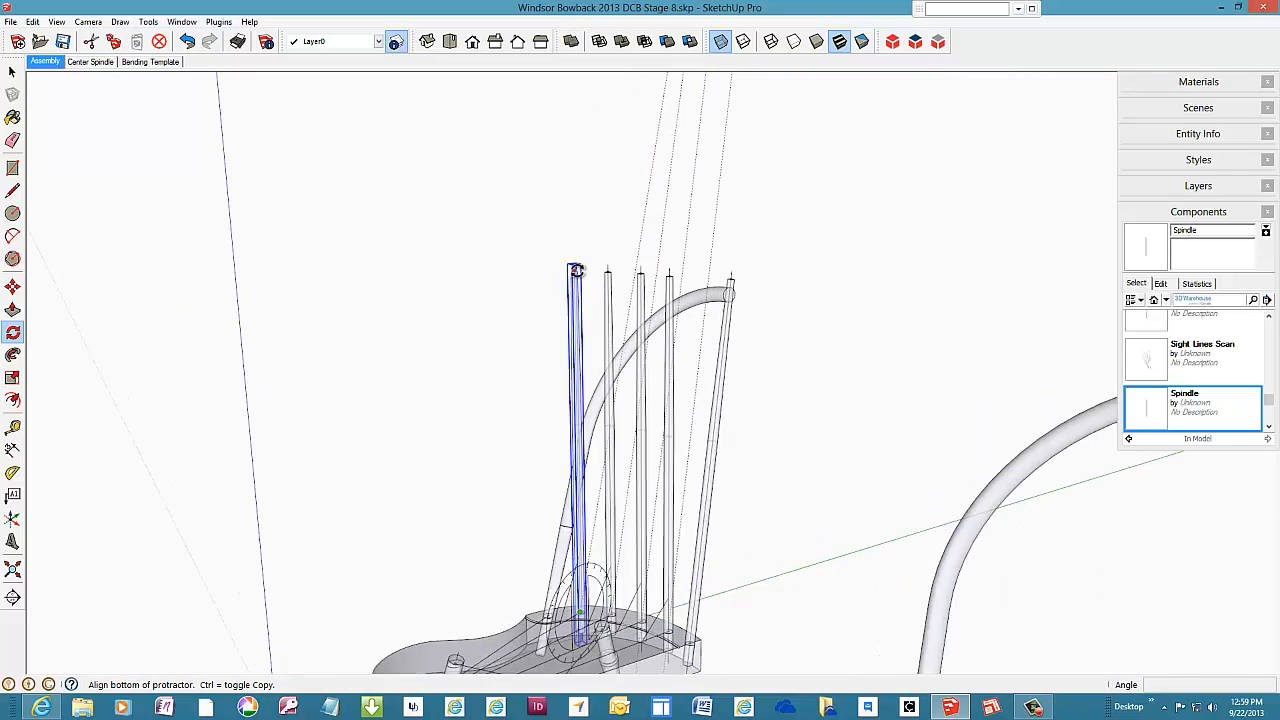
{"action": "scroll", "coordinate": [571, 283], "scroll_direction": "up", "scroll_amount": 4}
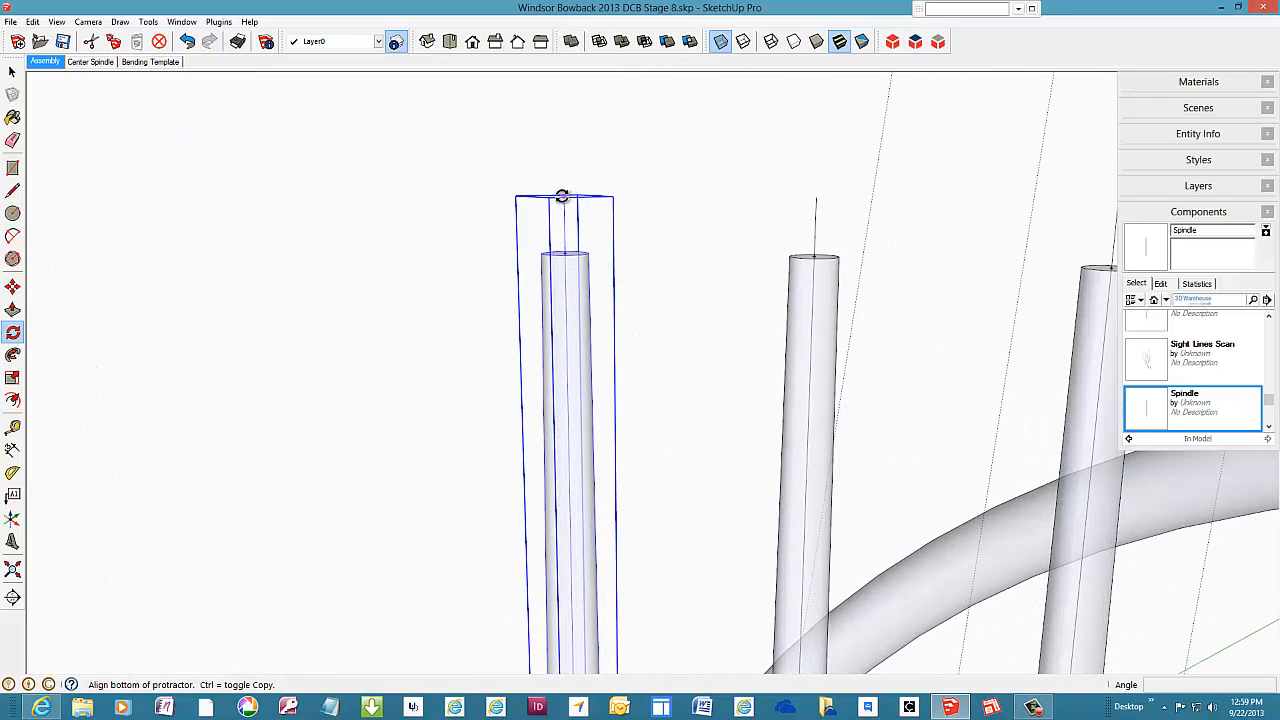
{"action": "left_click", "coordinate": [564, 196]}
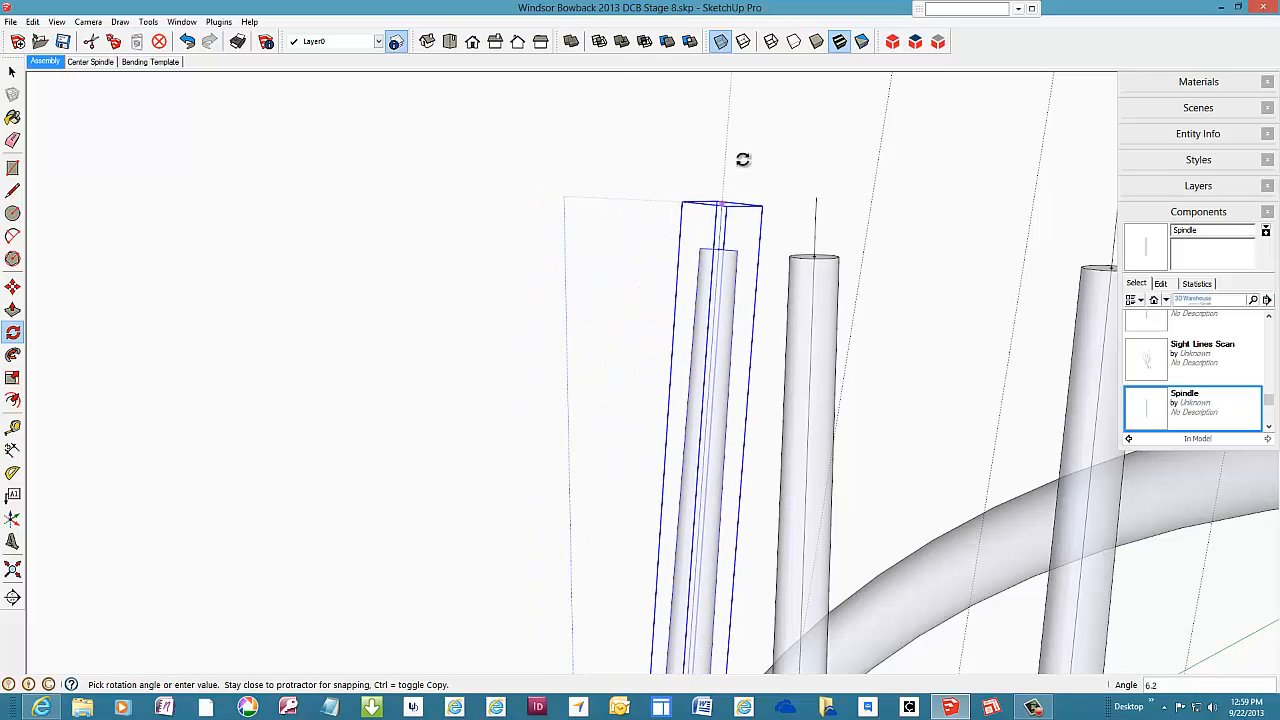
{"action": "left_click", "coordinate": [875, 138]}
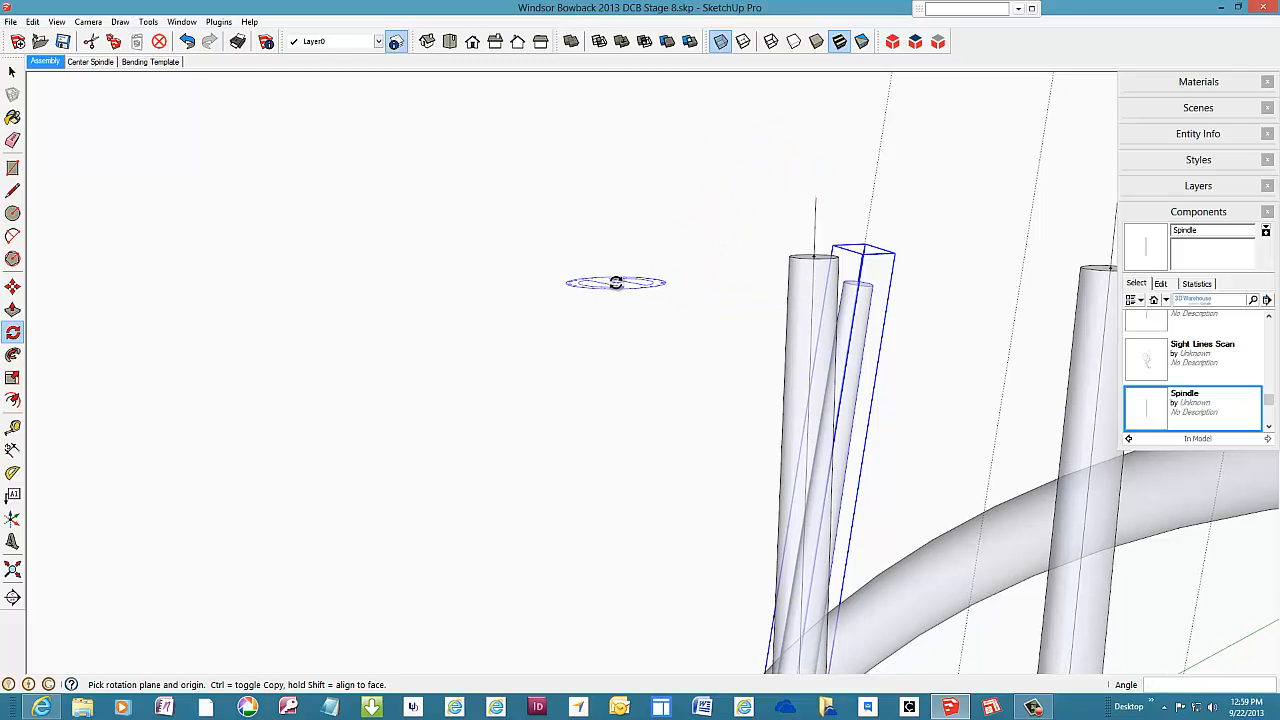
- Rotate the third-hole spindle about its hole center in its triangle's plane, from its top end onto its angled guide
{"action": "scroll", "coordinate": [788, 346], "scroll_direction": "down", "scroll_amount": 4}
{"action": "scroll", "coordinate": [790, 344], "scroll_direction": "down", "scroll_amount": 2}
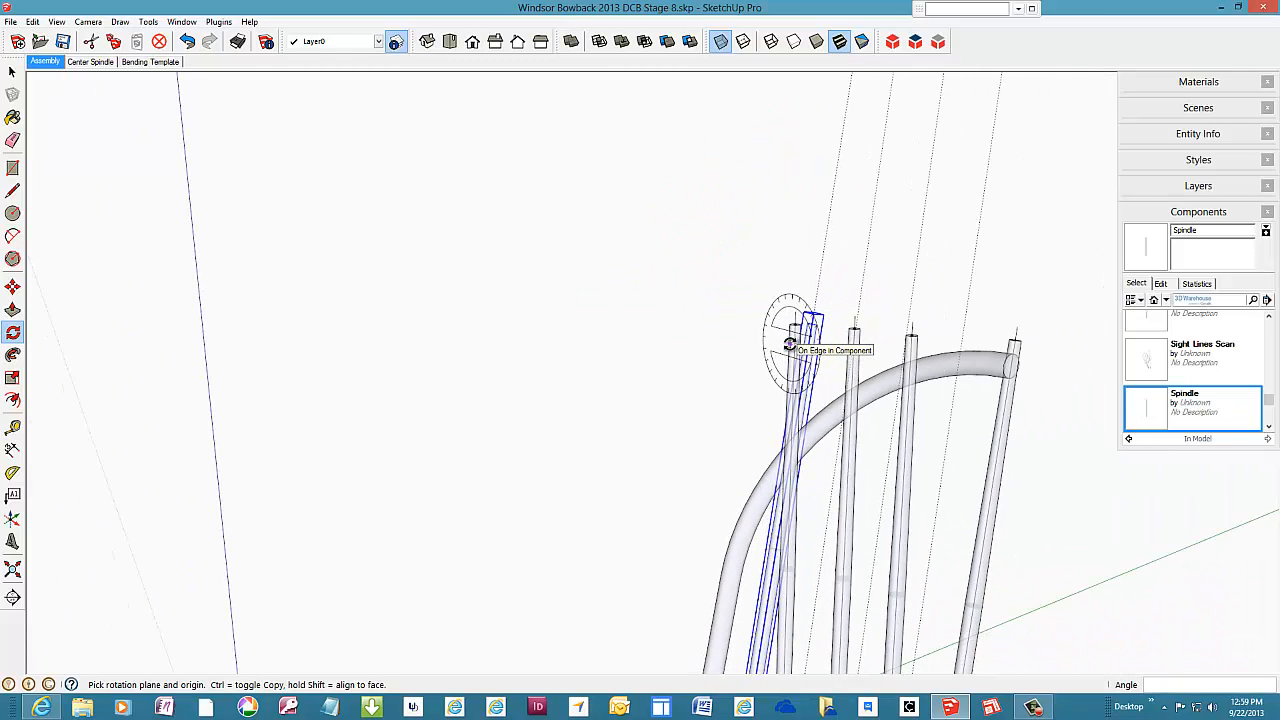
{"action": "scroll", "coordinate": [790, 344], "scroll_direction": "down", "scroll_amount": 3}
{"action": "middle_click_drag", "start_coordinate": [790, 344], "coordinate": [606, 357]}
{"action": "key", "text": "q"}
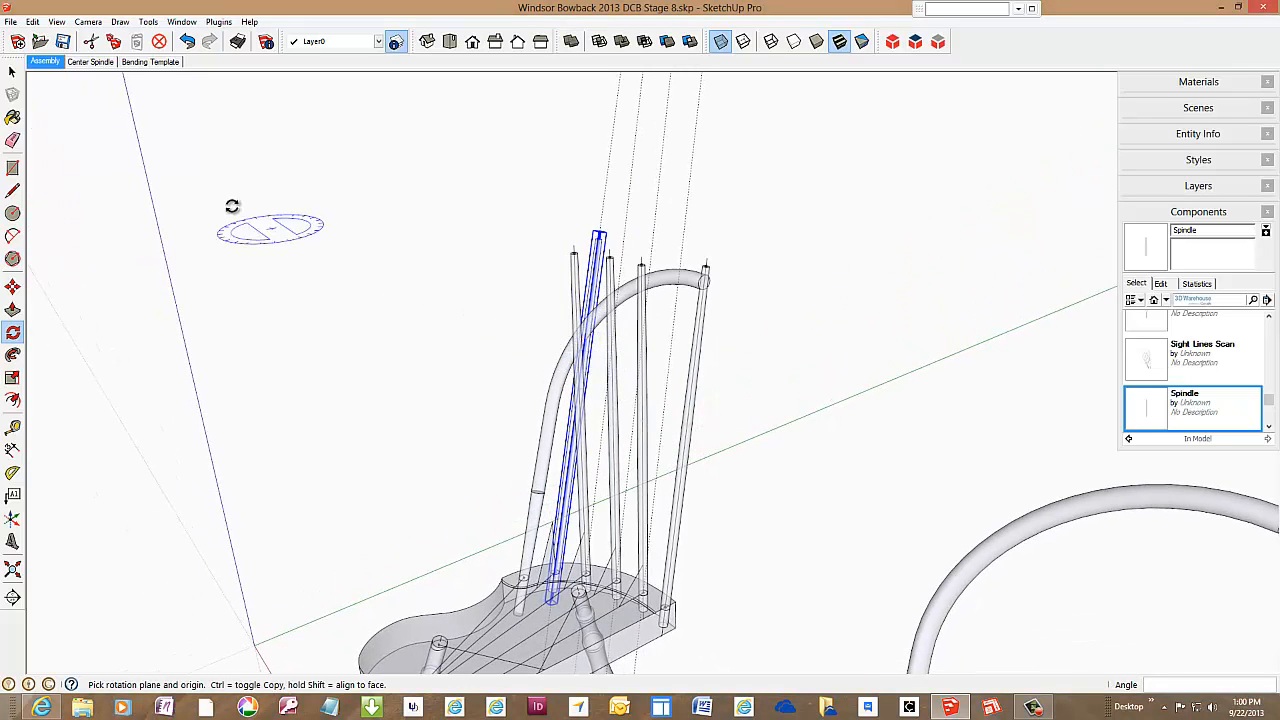
{"action": "left_click", "coordinate": [13, 73]}
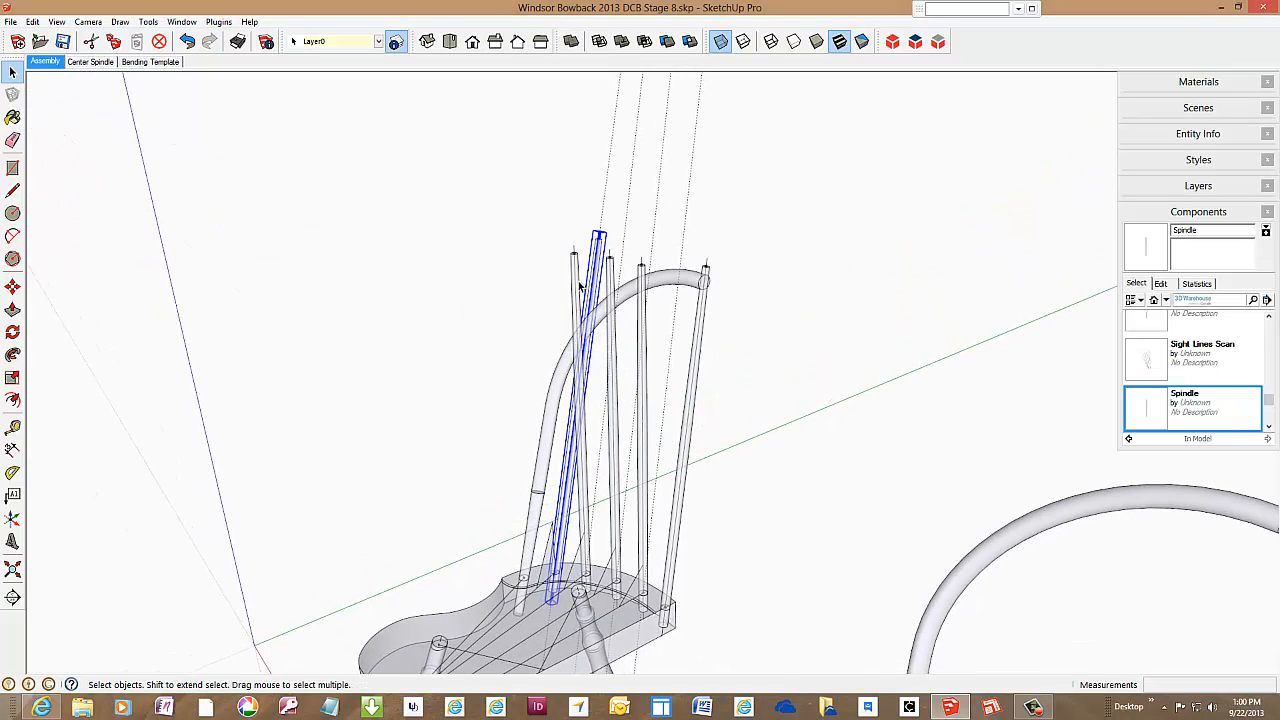
{"action": "left_click", "coordinate": [574, 279]}
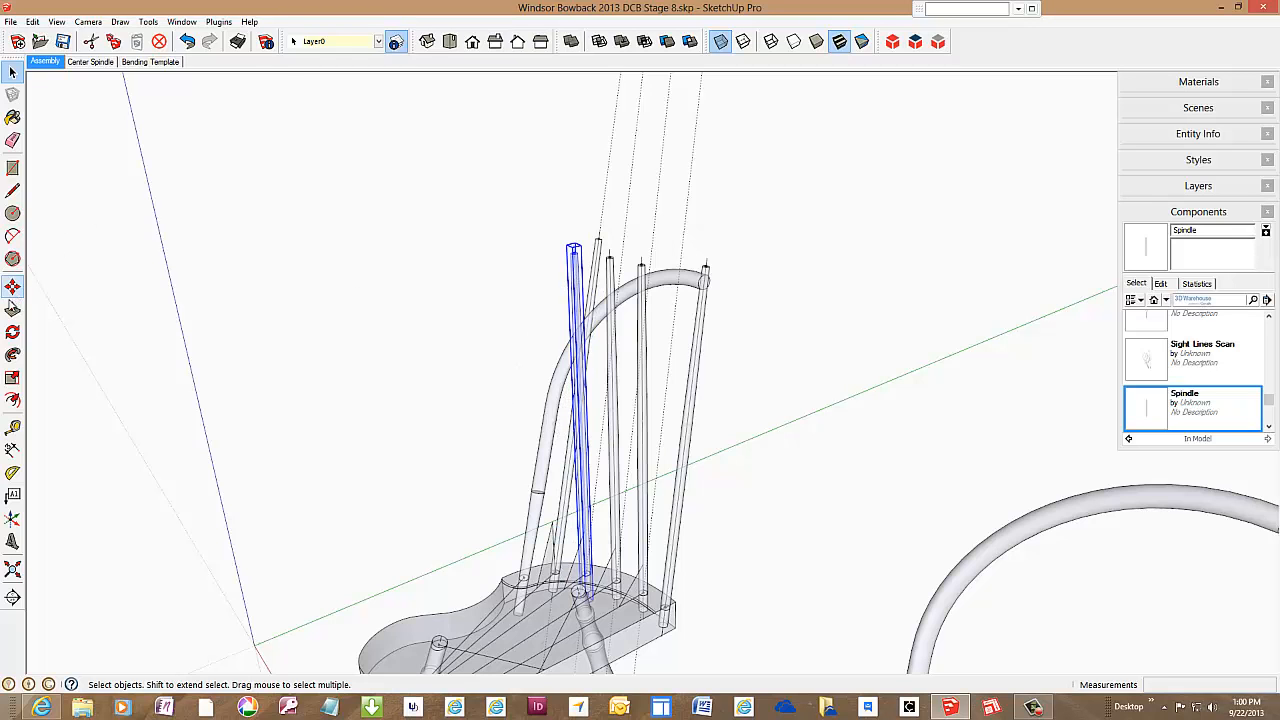
{"action": "left_click", "coordinate": [13, 333]}
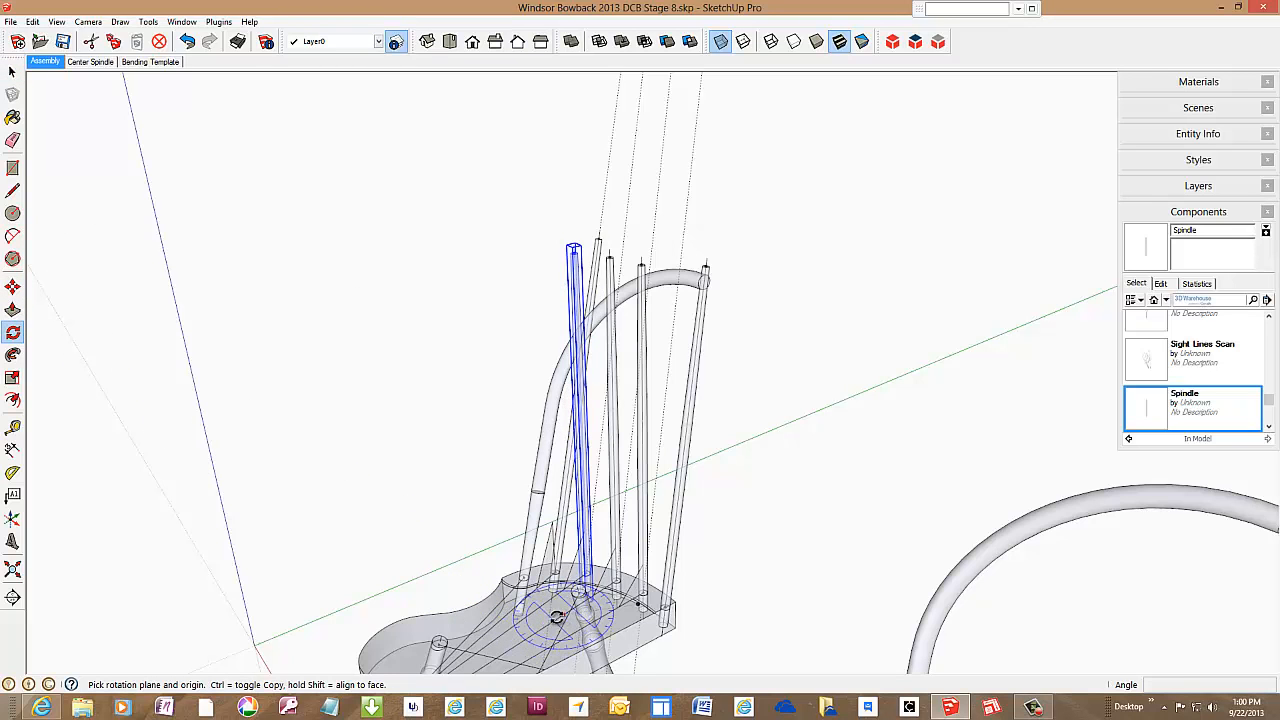
{"action": "scroll", "coordinate": [561, 612], "scroll_direction": "up", "scroll_amount": 2}
{"action": "scroll", "coordinate": [561, 612], "scroll_direction": "up", "scroll_amount": 3}
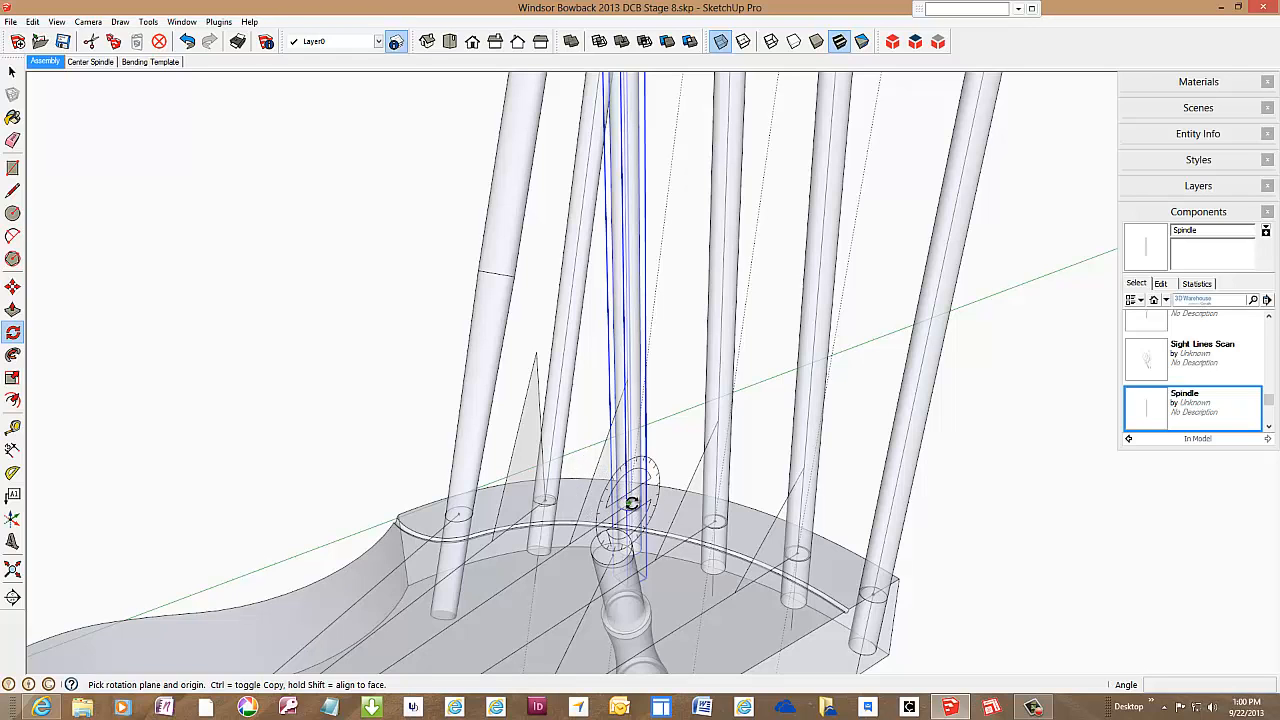
{"action": "left_click", "coordinate": [631, 502]}
{"action": "scroll", "coordinate": [632, 505], "scroll_direction": "down", "scroll_amount": 6}
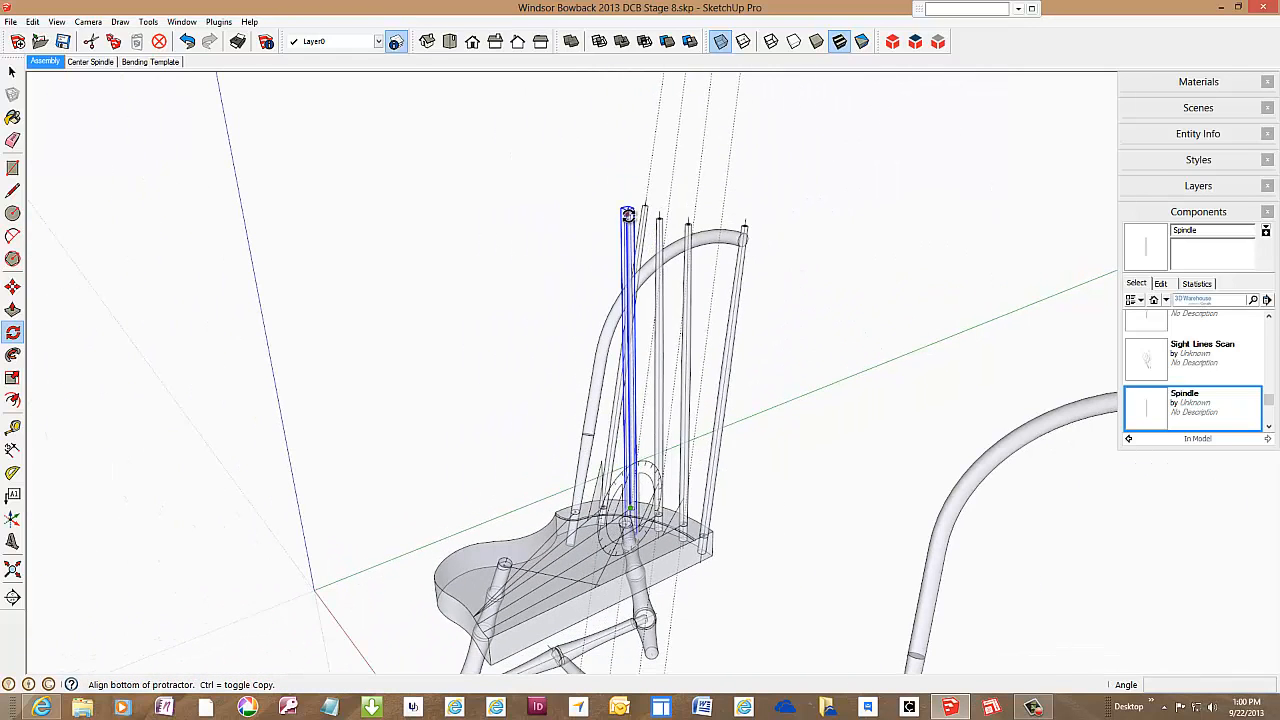
{"action": "scroll", "coordinate": [656, 254], "scroll_direction": "up", "scroll_amount": 6}
{"action": "scroll", "coordinate": [620, 211], "scroll_direction": "up", "scroll_amount": 2}
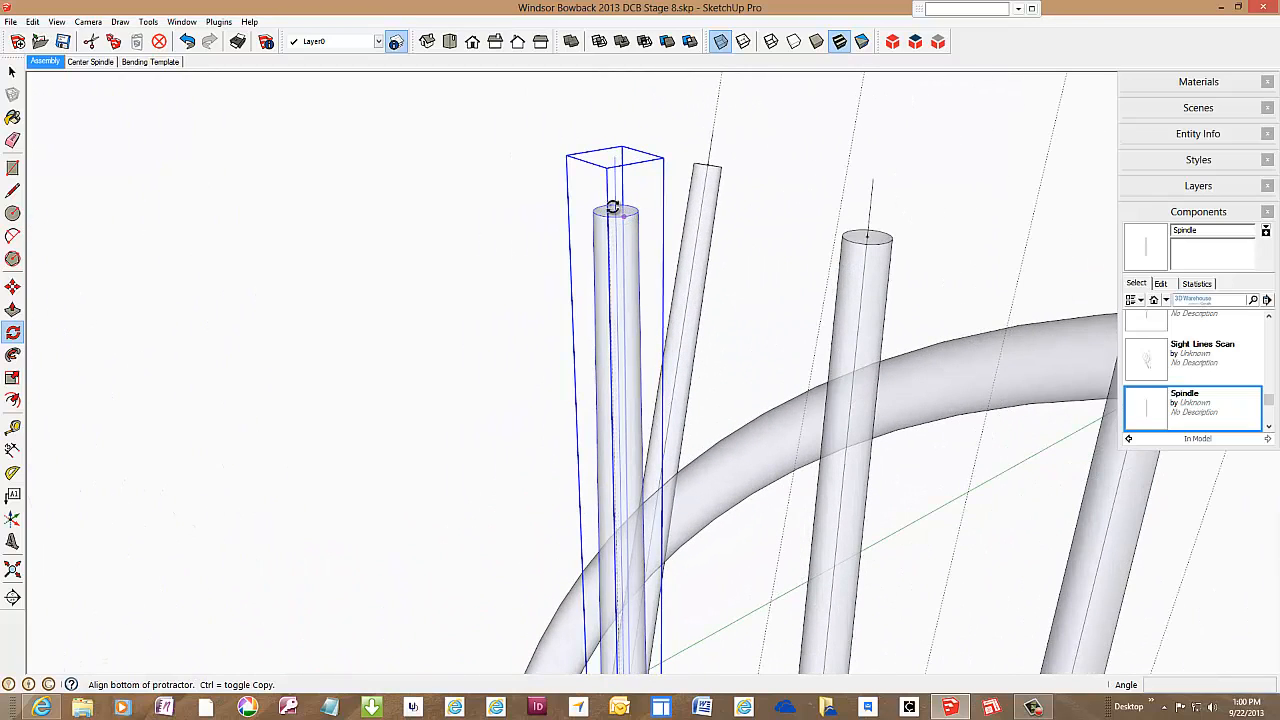
{"action": "left_click", "coordinate": [616, 157]}
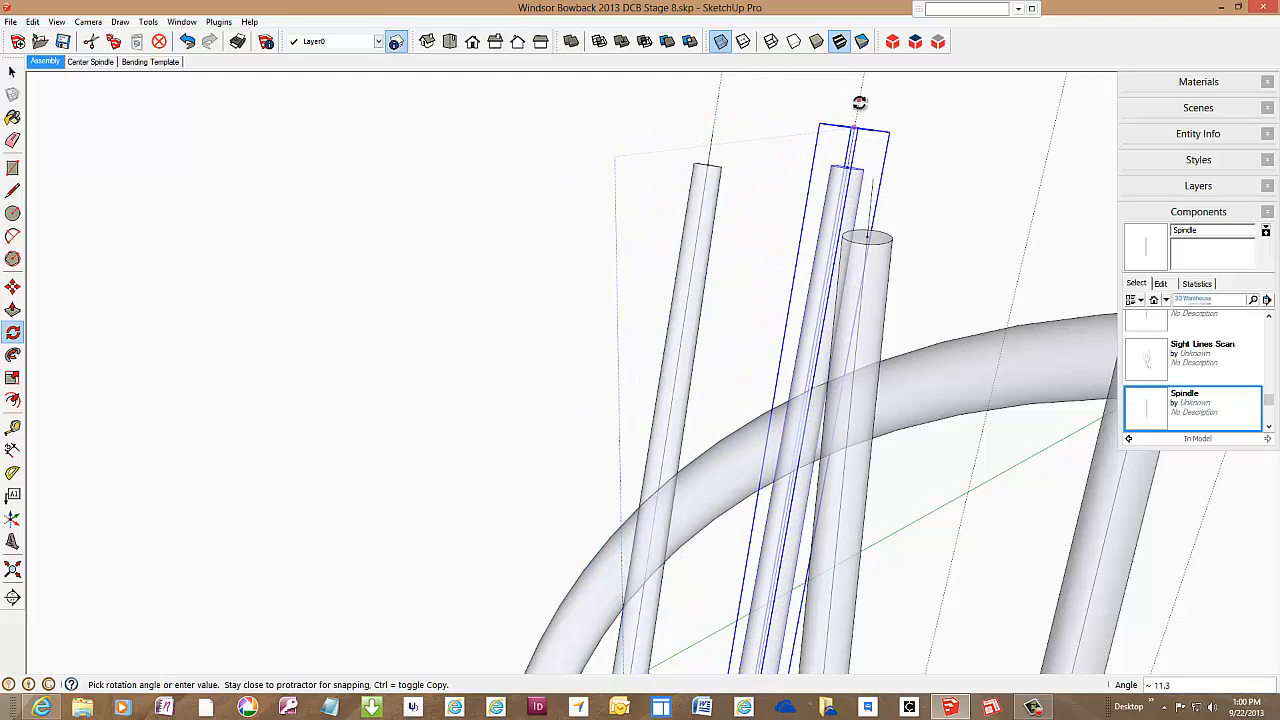
{"action": "left_click", "coordinate": [859, 102]}
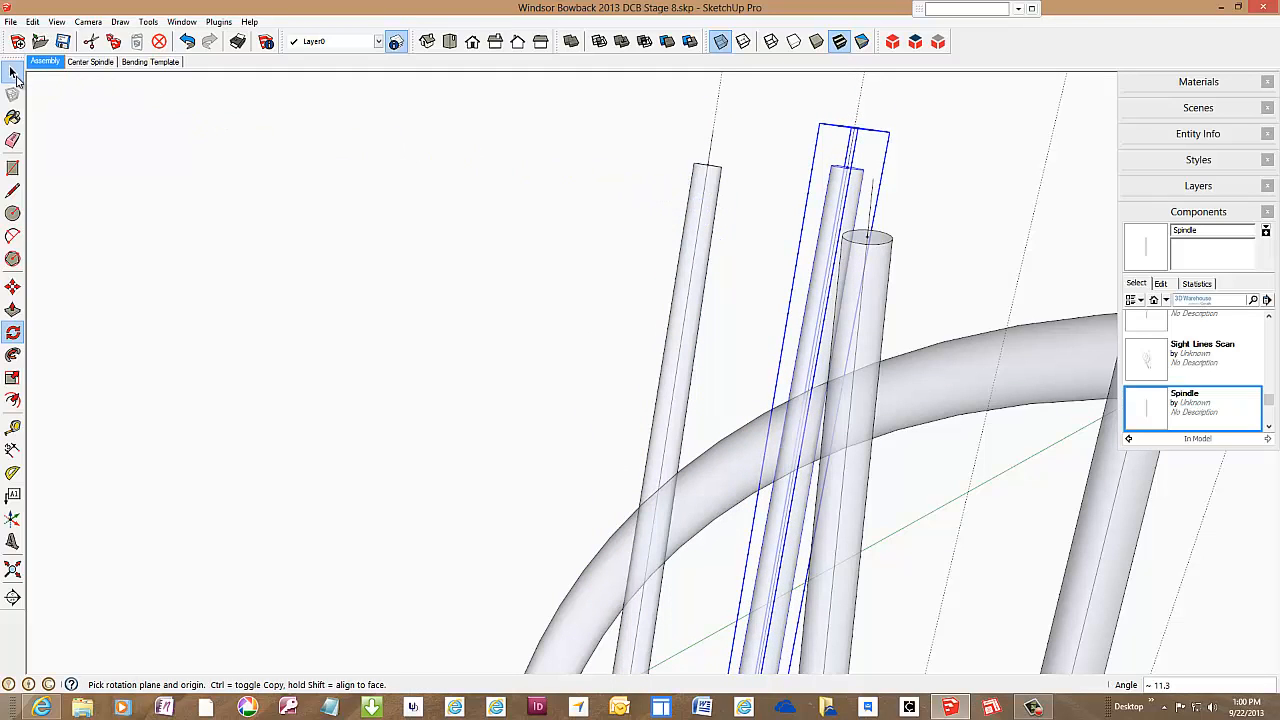
- Rotate the second-hole spindle about its hole center in its triangle's plane, from its top end onto its angled guide
{"action": "left_click", "coordinate": [12, 72]}
{"action": "scroll", "coordinate": [664, 359], "scroll_direction": "down", "scroll_amount": 4}
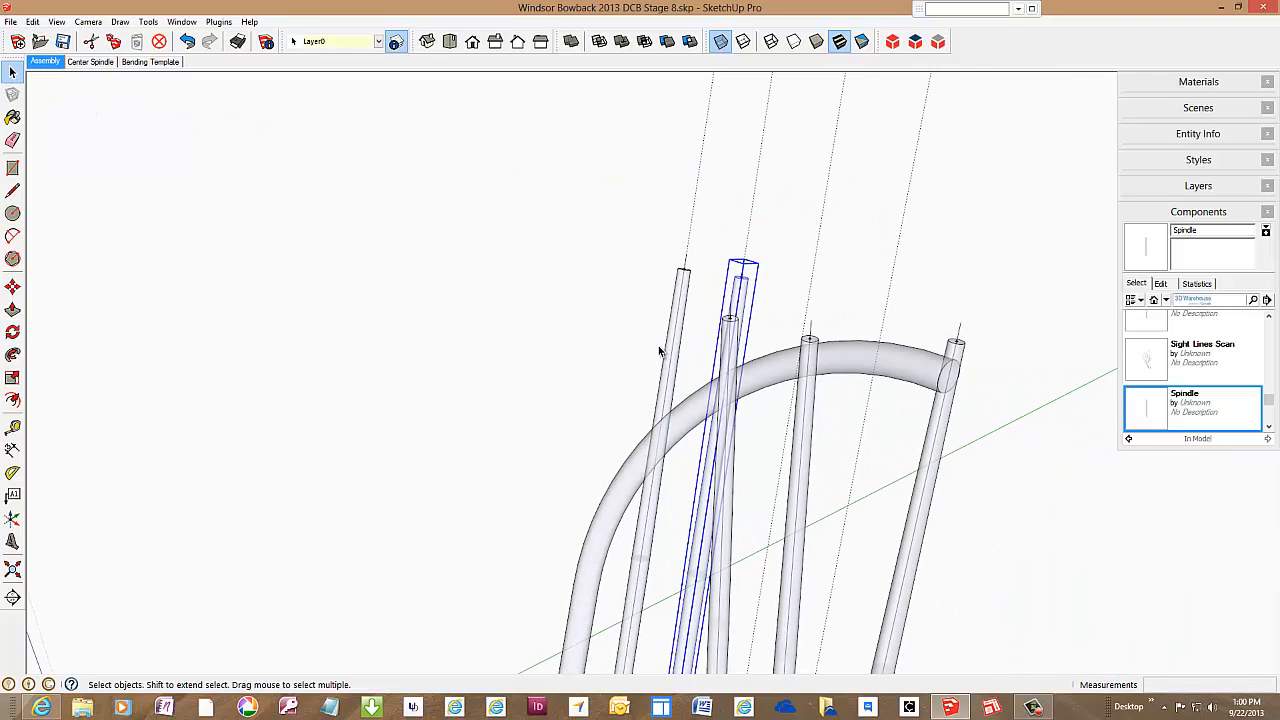
{"action": "key", "text": "ctrl+z"}
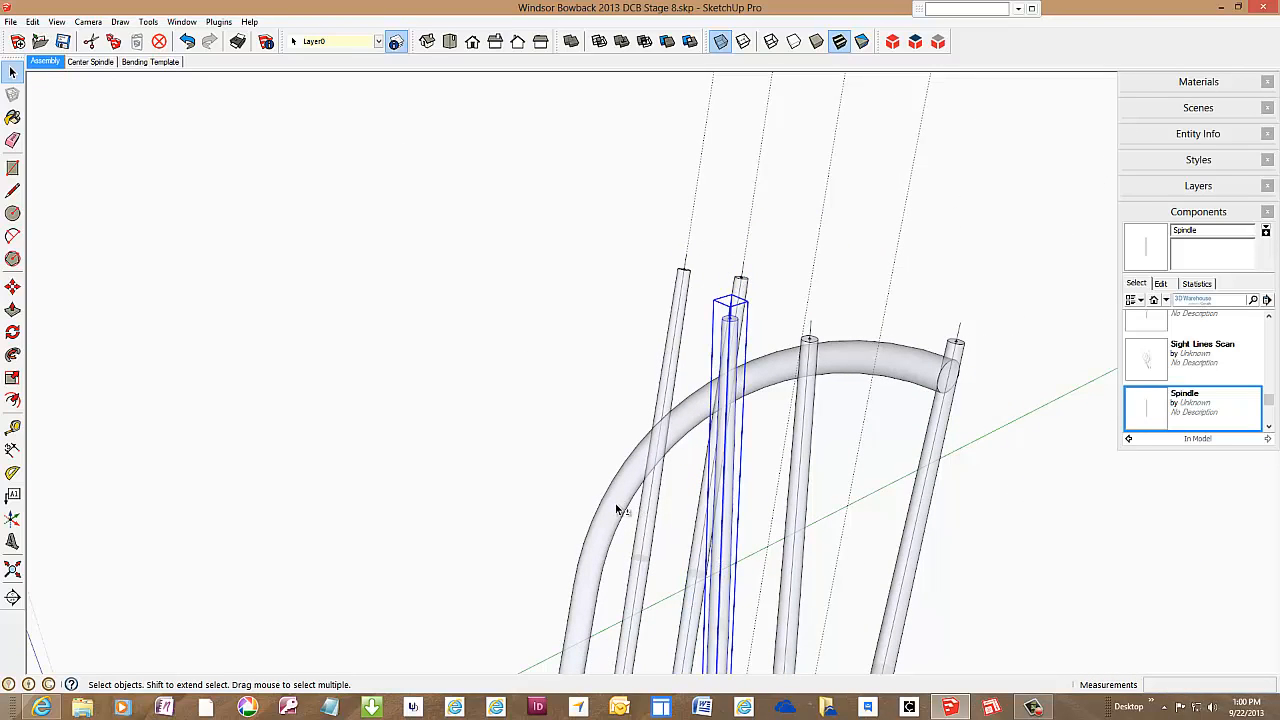
{"action": "middle_click_drag", "start_coordinate": [615, 508], "coordinate": [510, 286]}
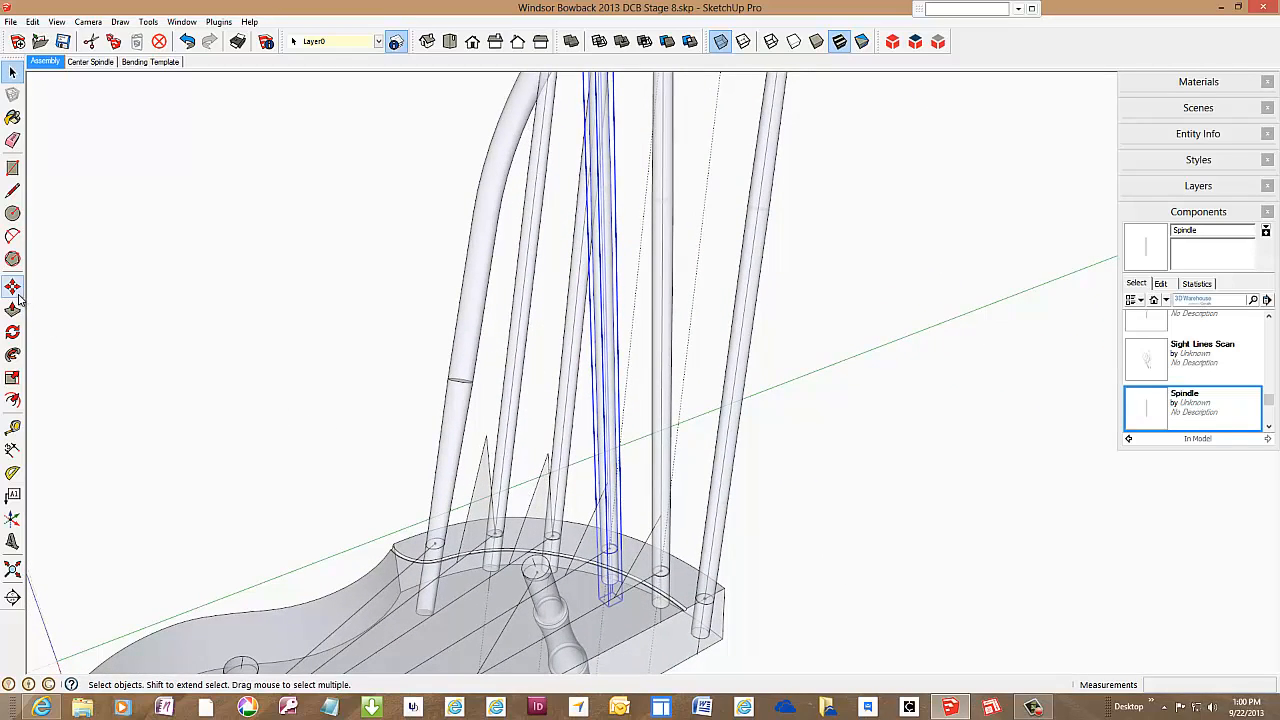
{"action": "left_click", "coordinate": [13, 333]}
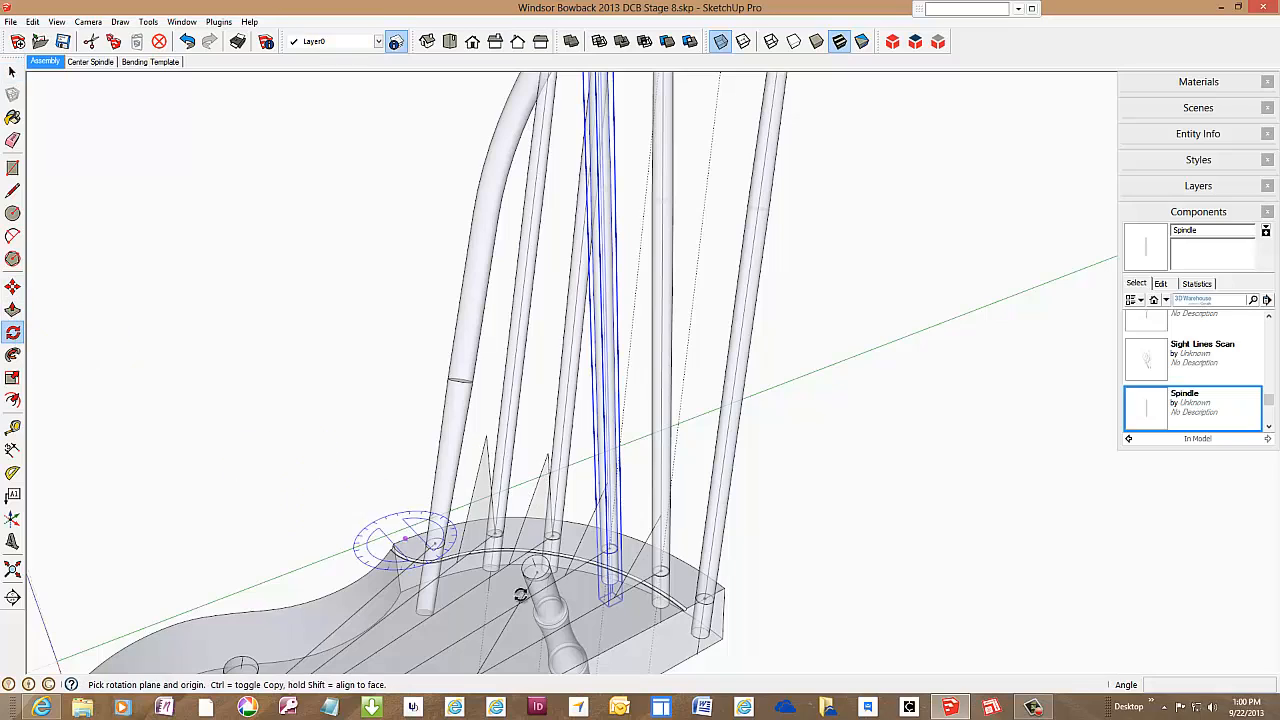
{"action": "scroll", "coordinate": [607, 585], "scroll_direction": "up", "scroll_amount": 3}
{"action": "scroll", "coordinate": [603, 551], "scroll_direction": "up", "scroll_amount": 3}
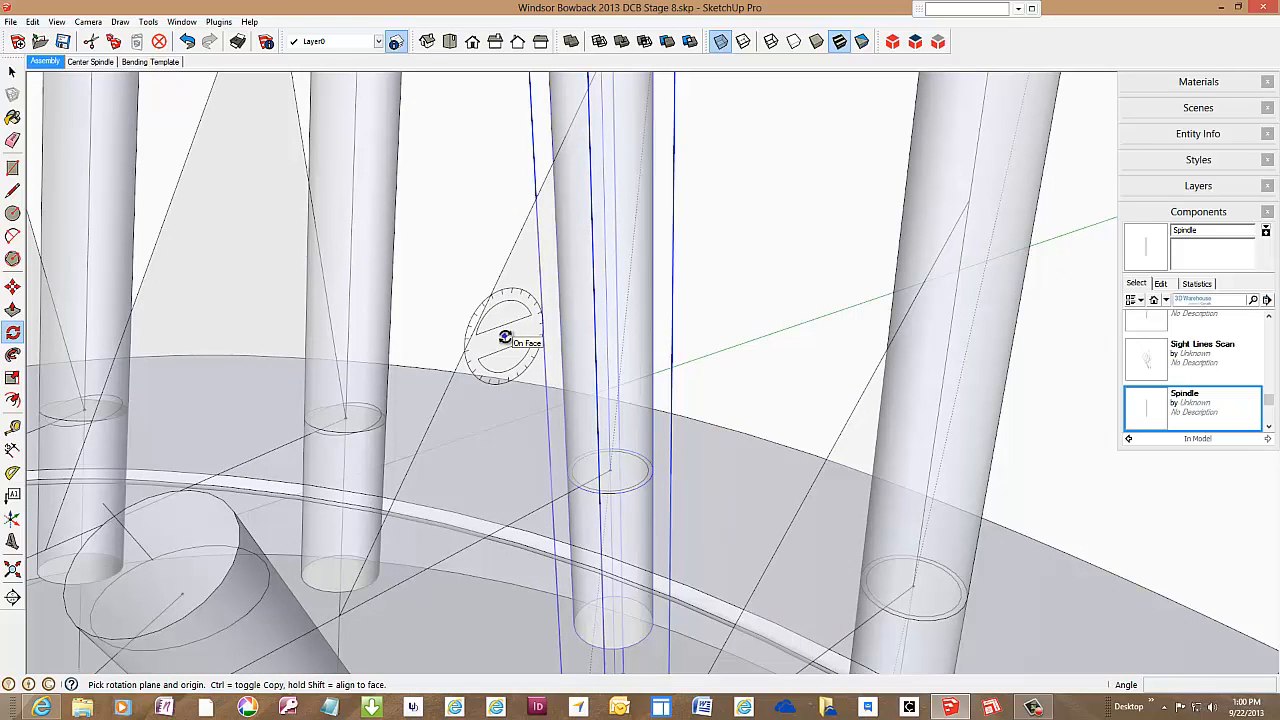
{"action": "left_click", "coordinate": [610, 476]}
{"action": "scroll", "coordinate": [610, 515], "scroll_direction": "down", "scroll_amount": 8}
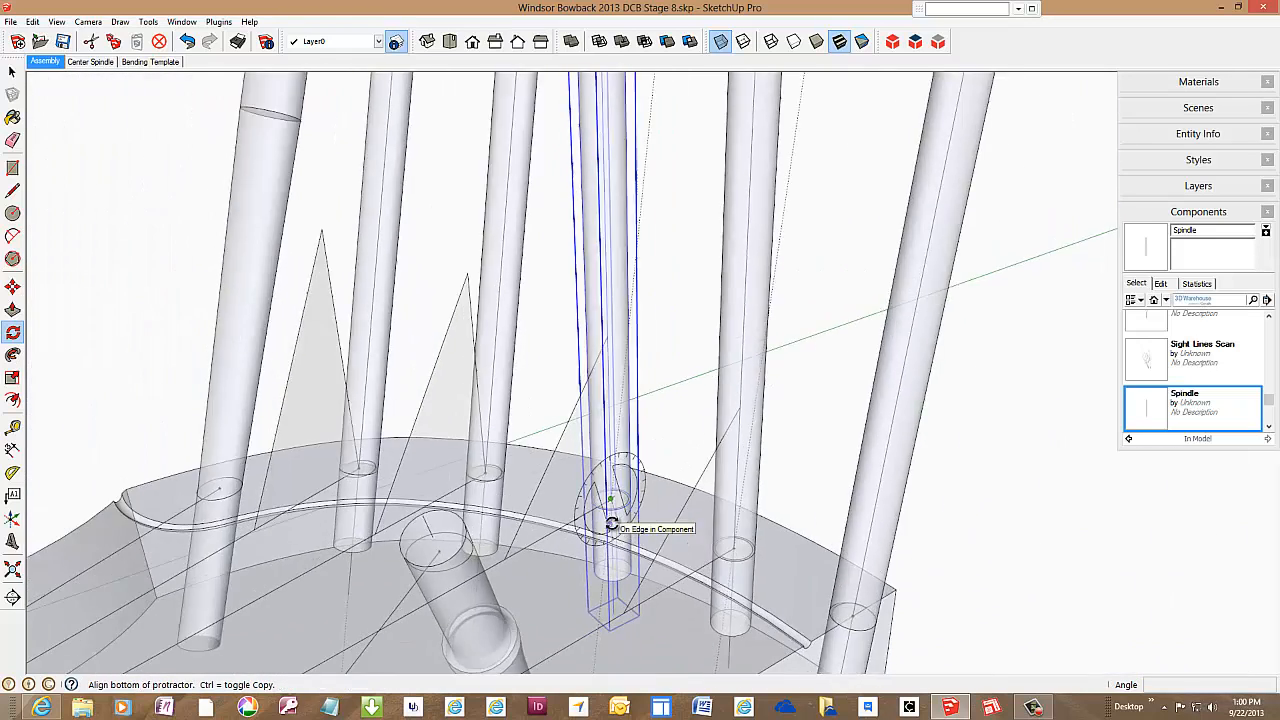
{"action": "scroll", "coordinate": [612, 521], "scroll_direction": "down", "scroll_amount": 3}
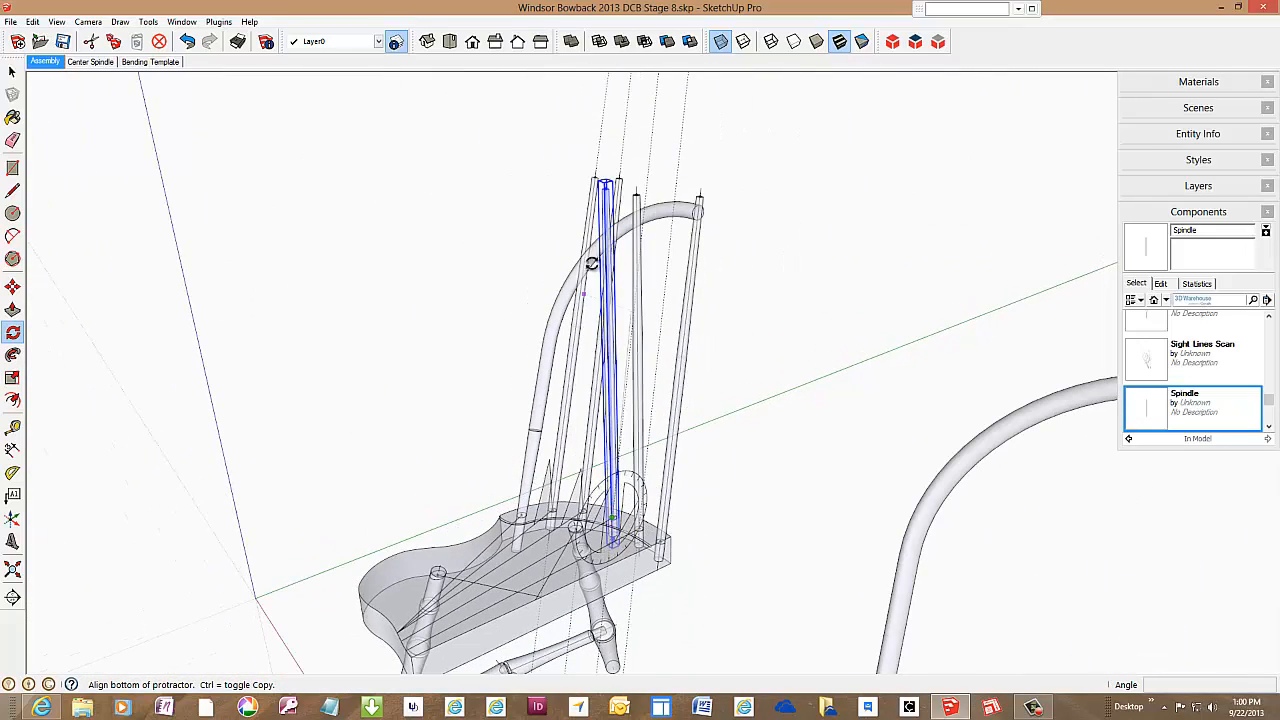
{"action": "scroll", "coordinate": [605, 185], "scroll_direction": "up", "scroll_amount": 6}
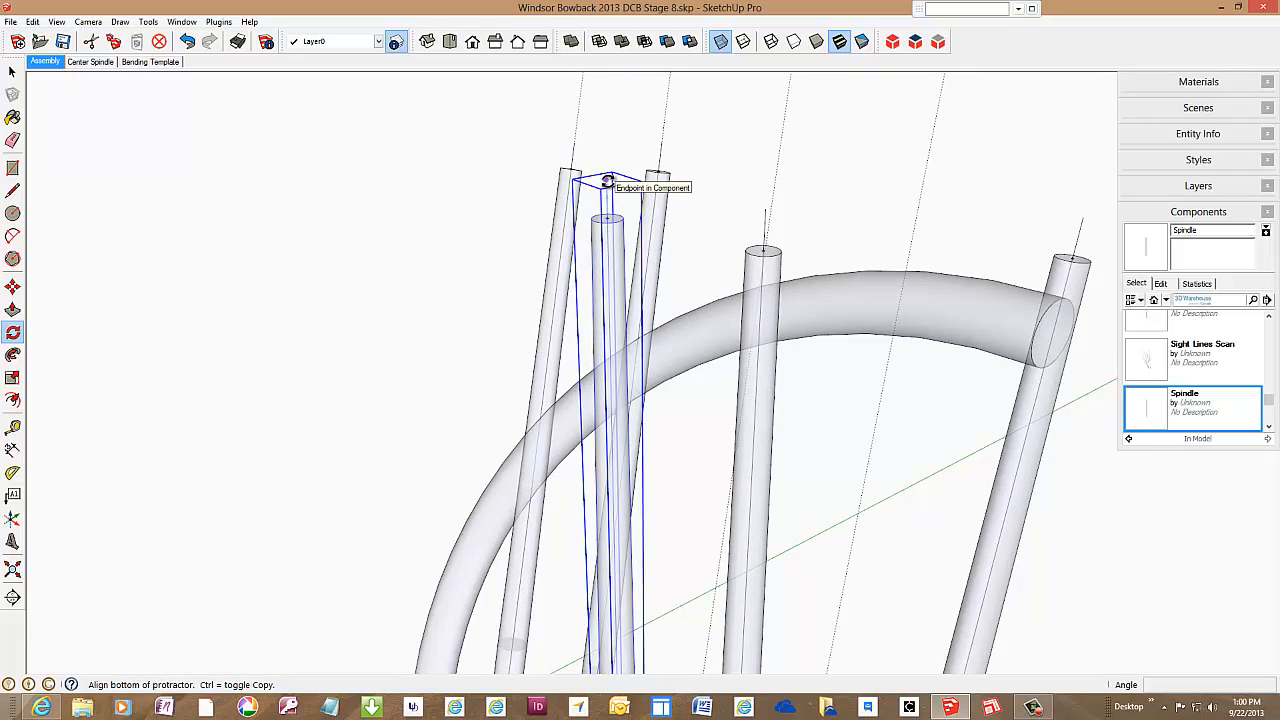
{"action": "left_click", "coordinate": [607, 180]}
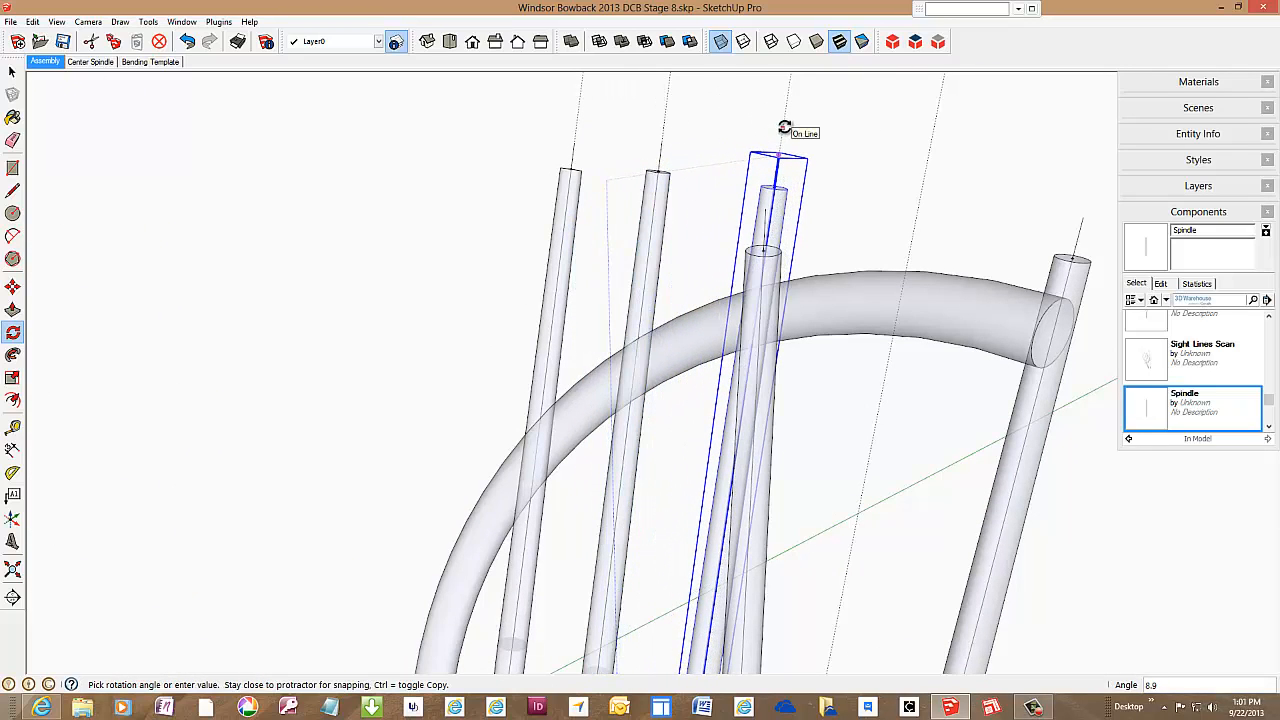
{"action": "left_click", "coordinate": [785, 128]}
- Rotate the first spindle beside the center one about its hole center in its triangle's plane, from its top end onto its angled guide
{"action": "scroll", "coordinate": [562, 215], "scroll_direction": "down", "scroll_amount": 3}
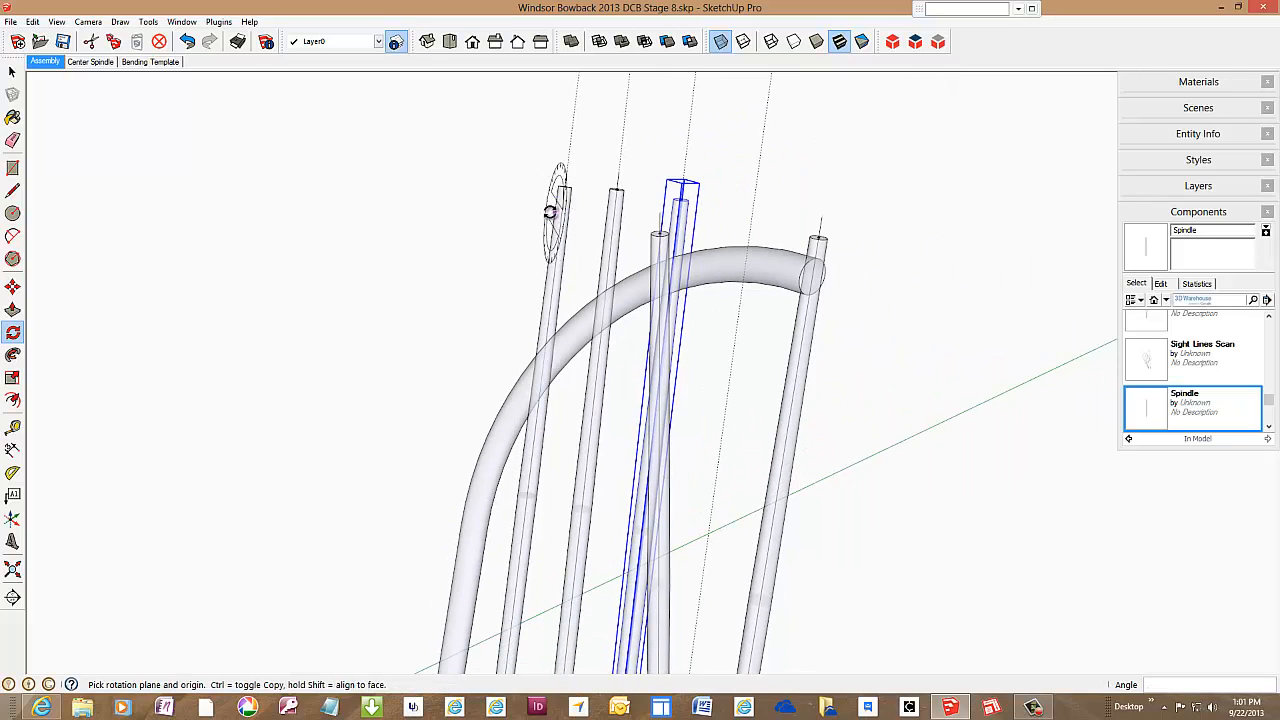
{"action": "scroll", "coordinate": [557, 195], "scroll_direction": "down", "scroll_amount": 5}
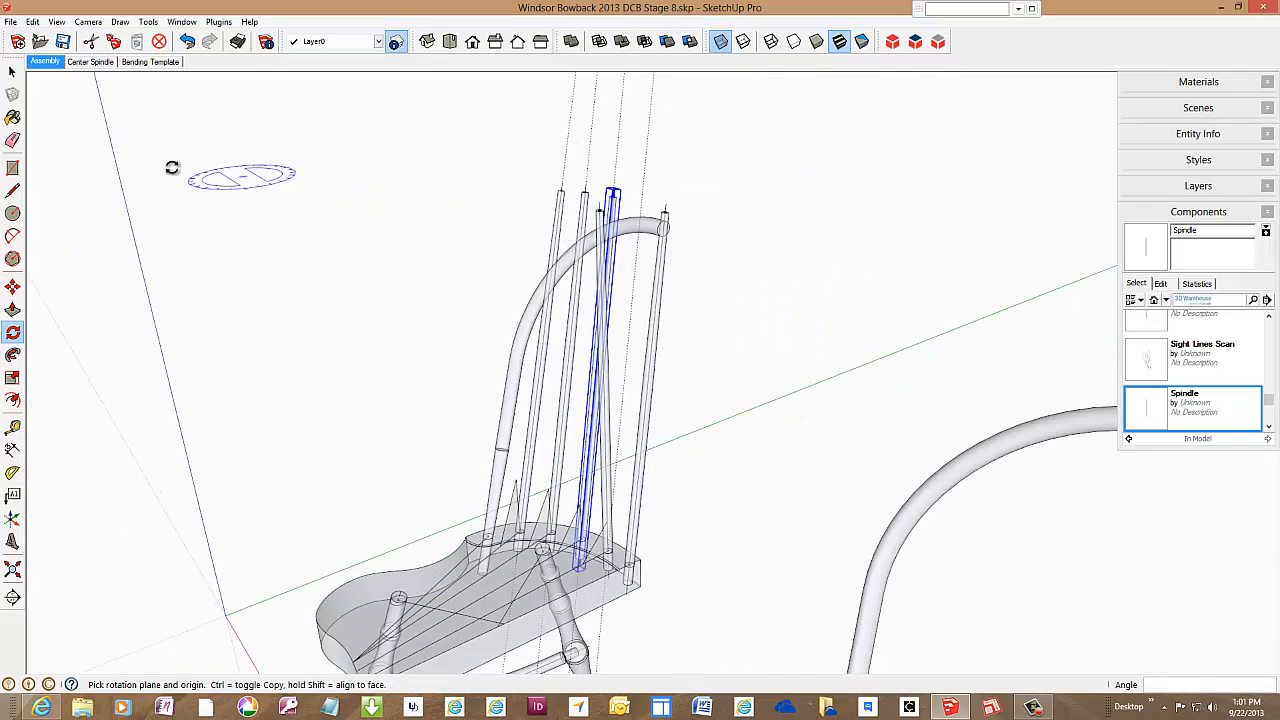
{"action": "left_click", "coordinate": [12, 74]}
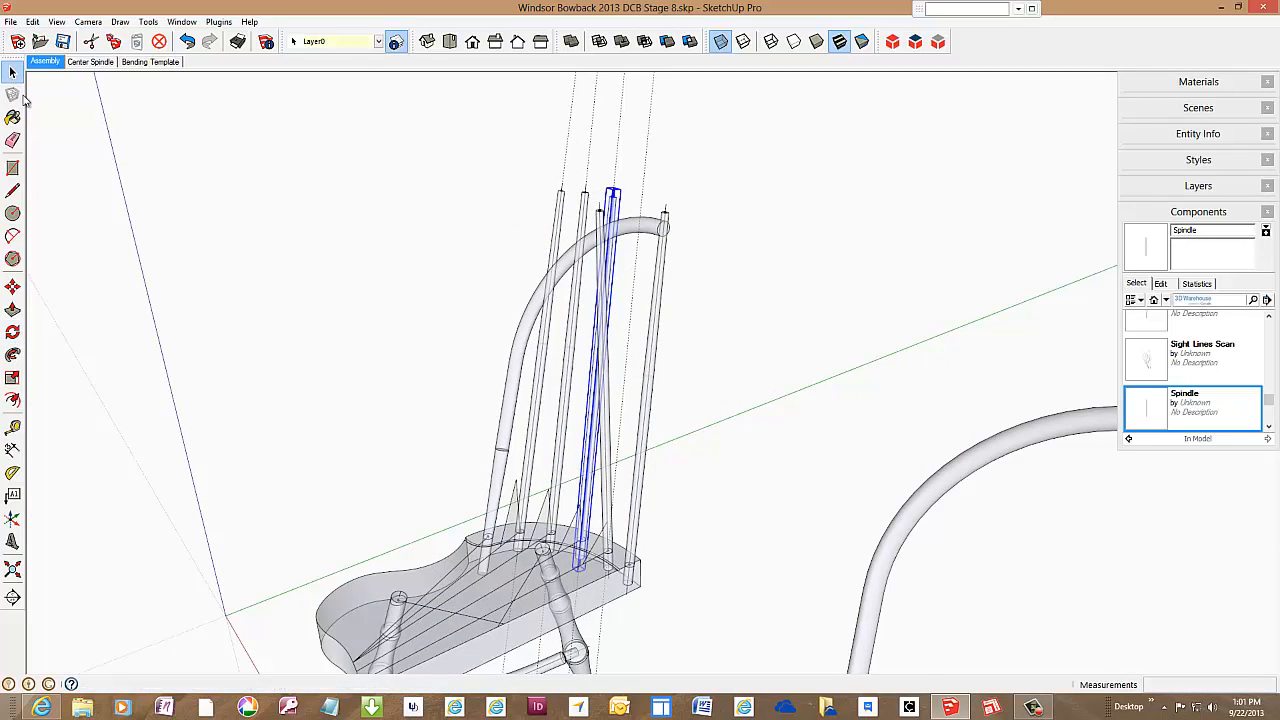
{"action": "left_click", "coordinate": [602, 468]}
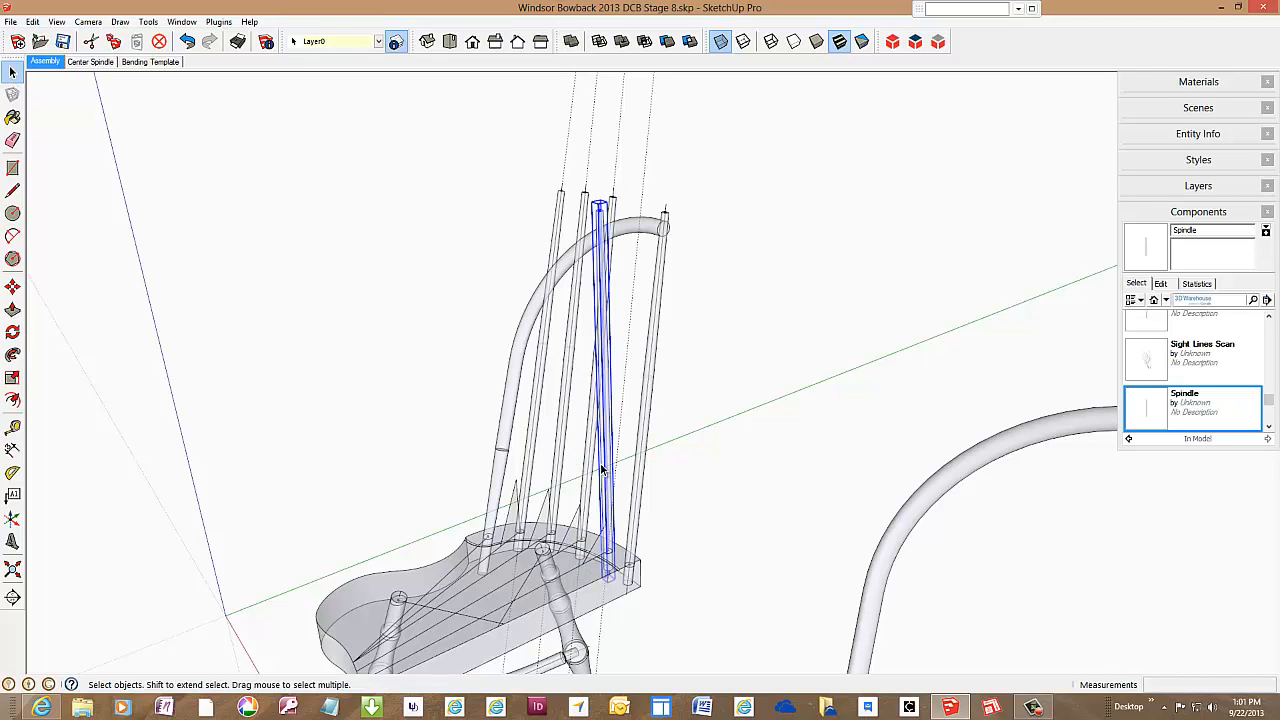
{"action": "left_click", "coordinate": [13, 333]}
{"action": "scroll", "coordinate": [608, 573], "scroll_direction": "up", "scroll_amount": 8}
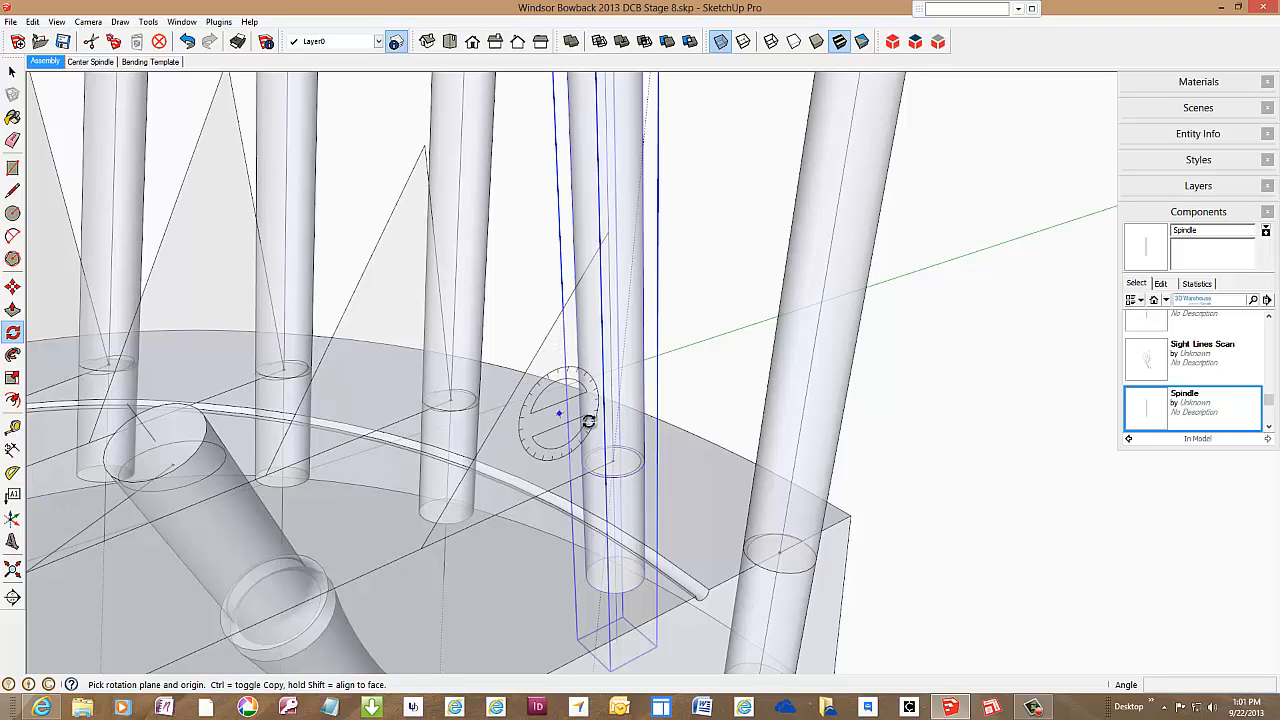
{"action": "left_click", "coordinate": [613, 462]}
{"action": "scroll", "coordinate": [617, 520], "scroll_direction": "down", "scroll_amount": 8}
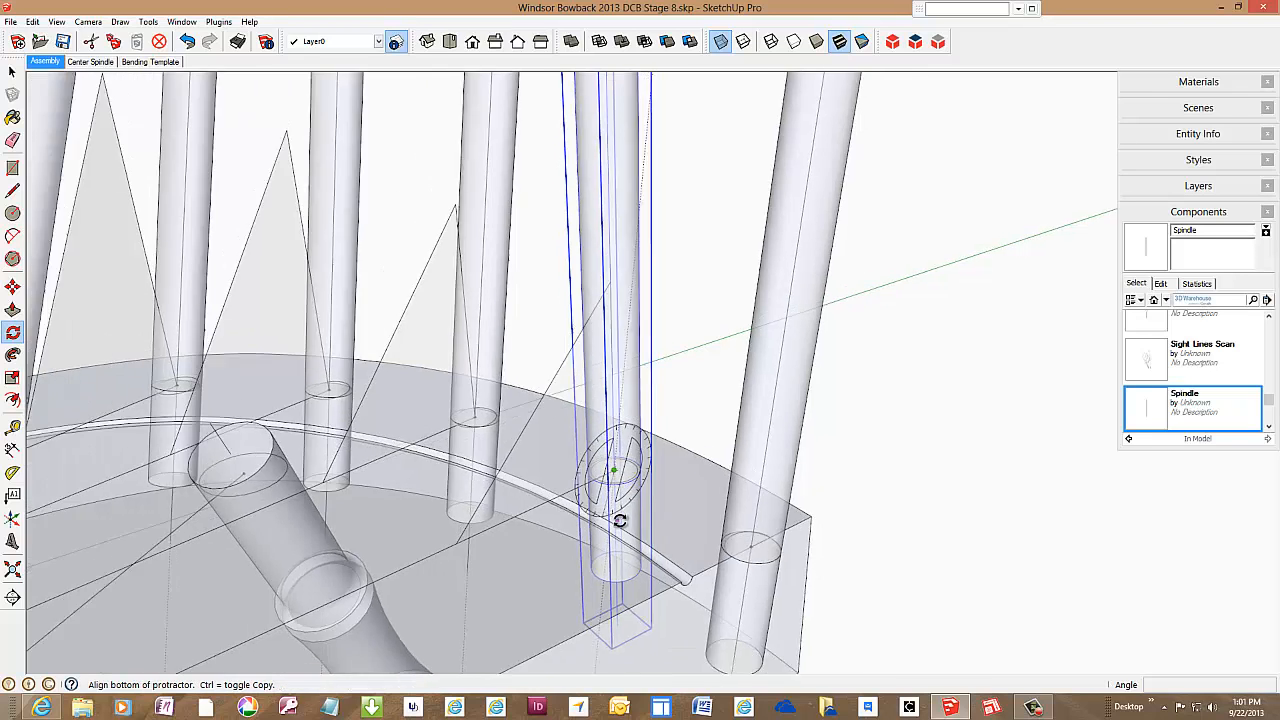
{"action": "scroll", "coordinate": [622, 522], "scroll_direction": "down", "scroll_amount": 1}
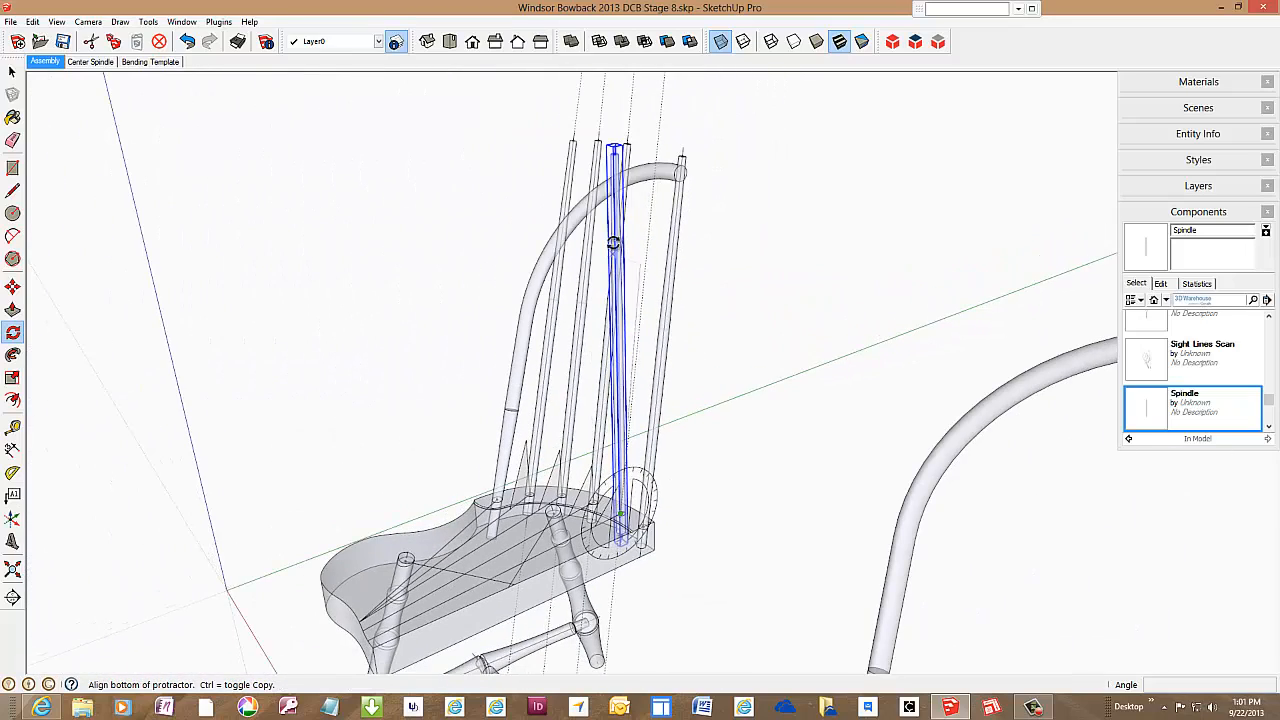
{"action": "scroll", "coordinate": [613, 145], "scroll_direction": "up", "scroll_amount": 3}
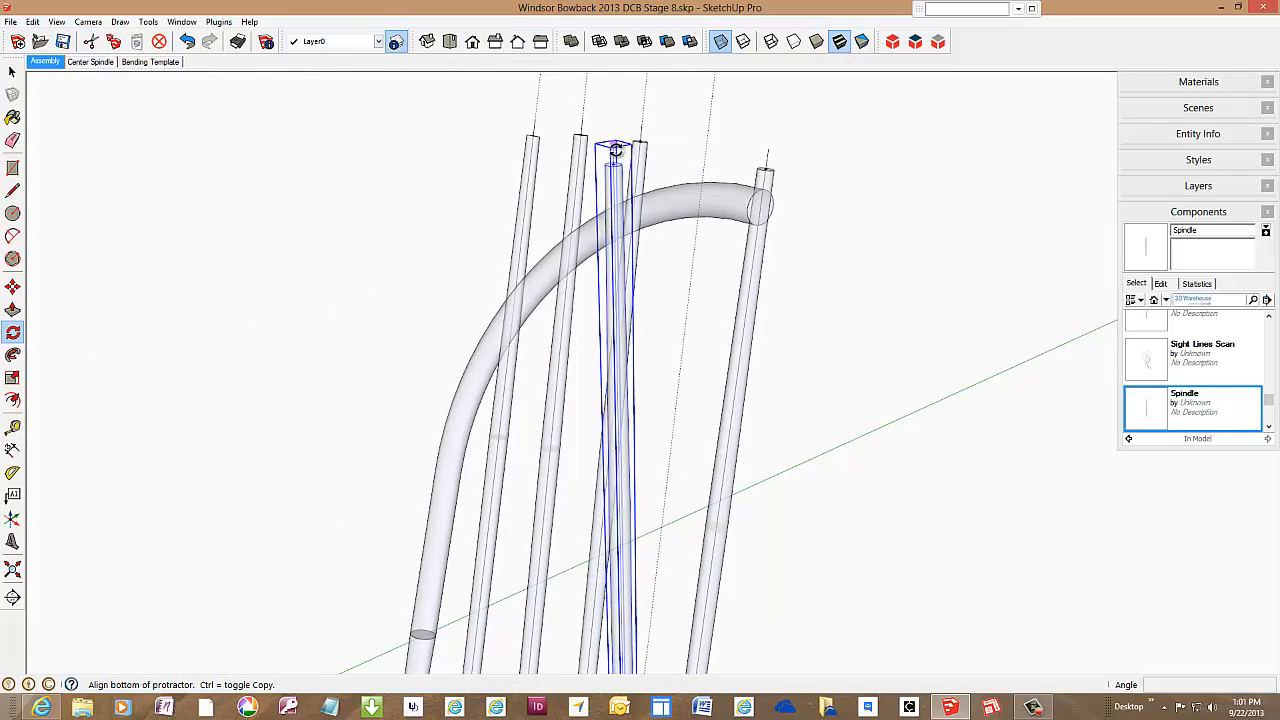
{"action": "scroll", "coordinate": [610, 142], "scroll_direction": "up", "scroll_amount": 3}
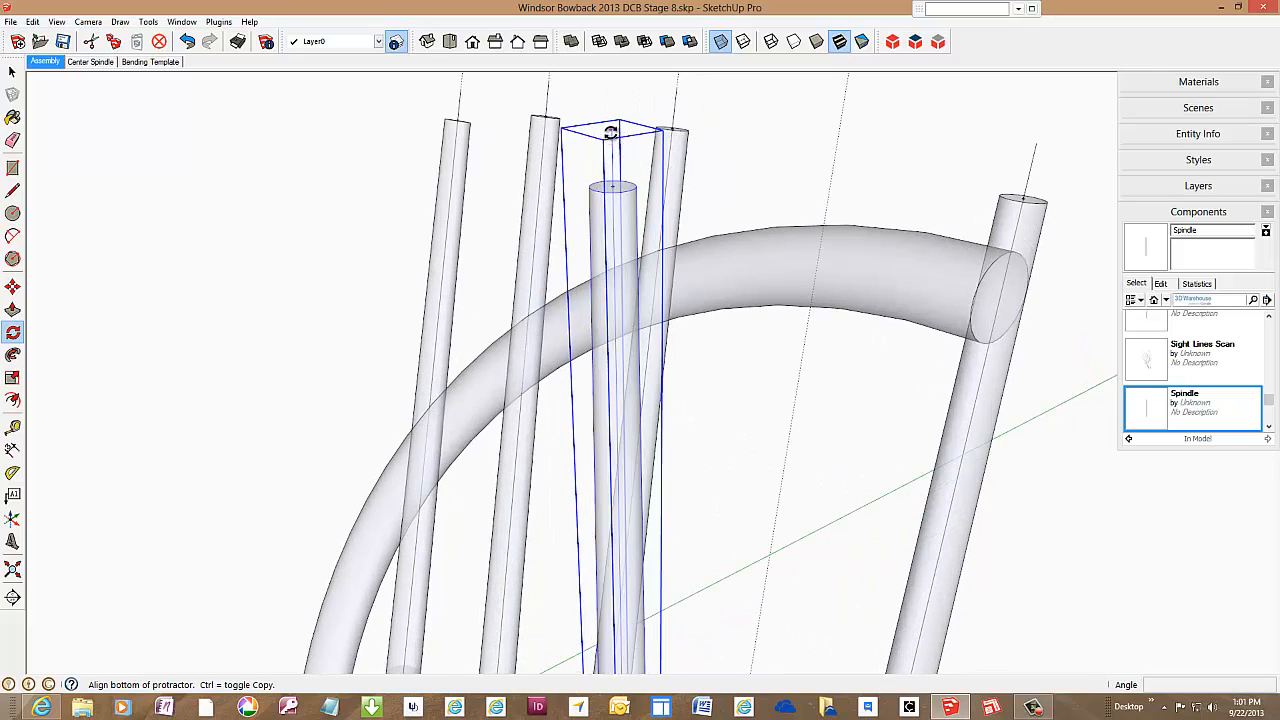
{"action": "left_click", "coordinate": [611, 132]}
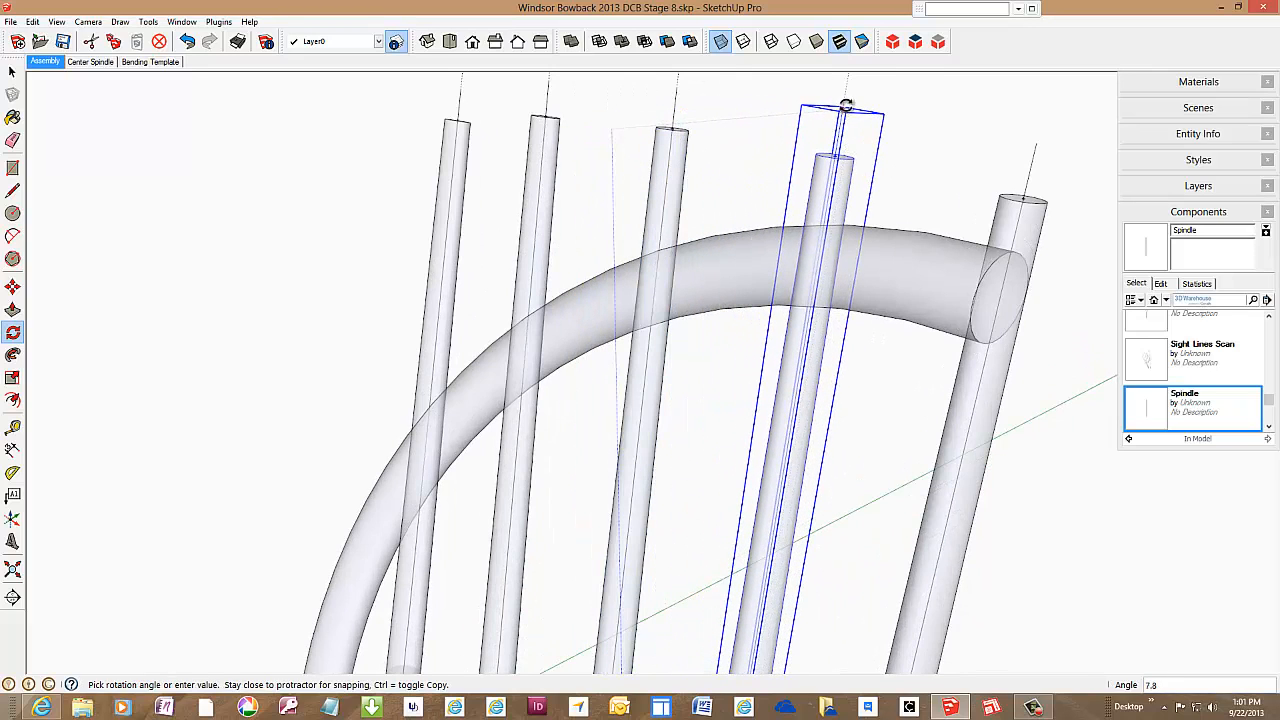
{"action": "left_click", "coordinate": [847, 99]}
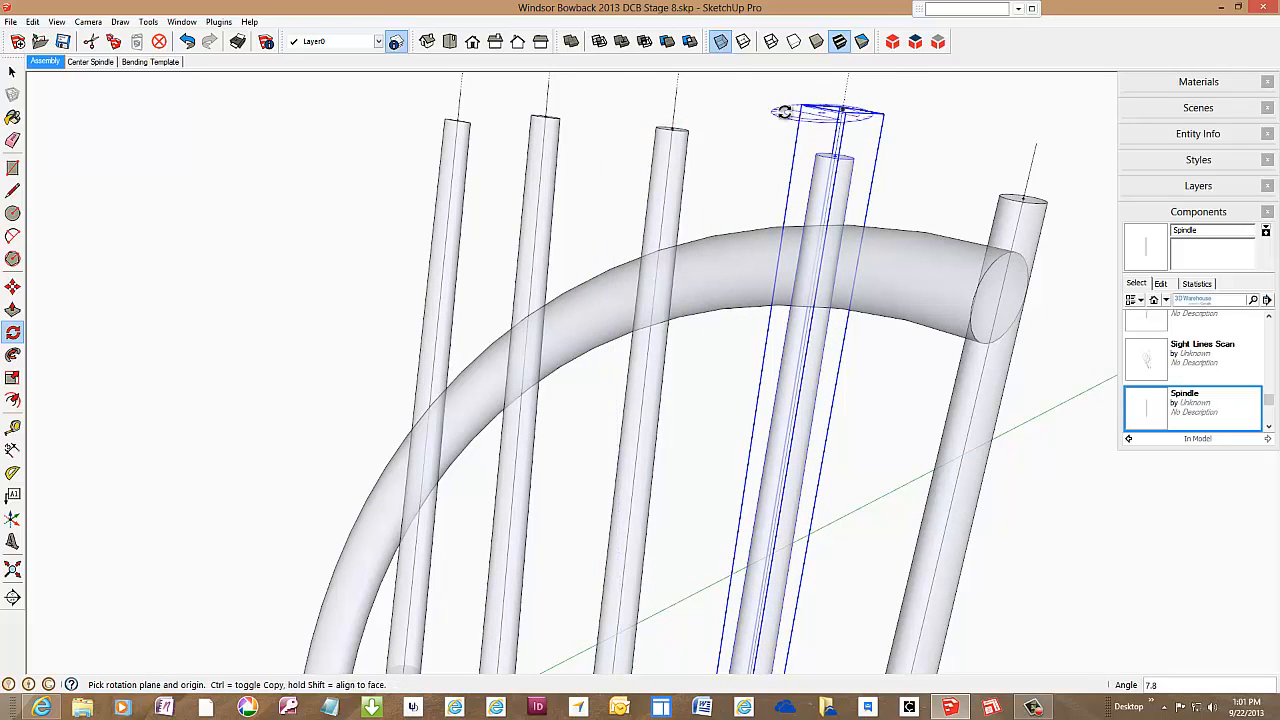
- Turn off X-ray display and check the angled spindles on the half chair
{"action": "scroll", "coordinate": [657, 205], "scroll_direction": "down", "scroll_amount": 5}
{"action": "scroll", "coordinate": [655, 205], "scroll_direction": "down", "scroll_amount": 5}
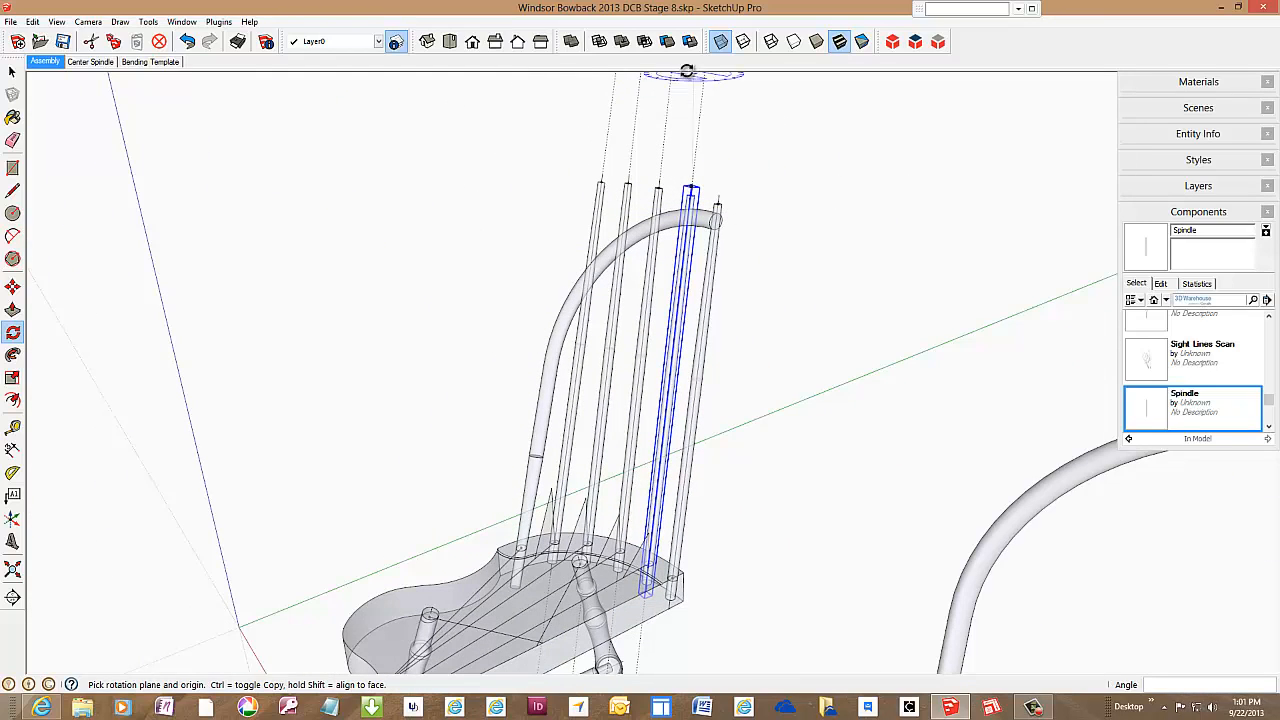
{"action": "left_click", "coordinate": [720, 41]}
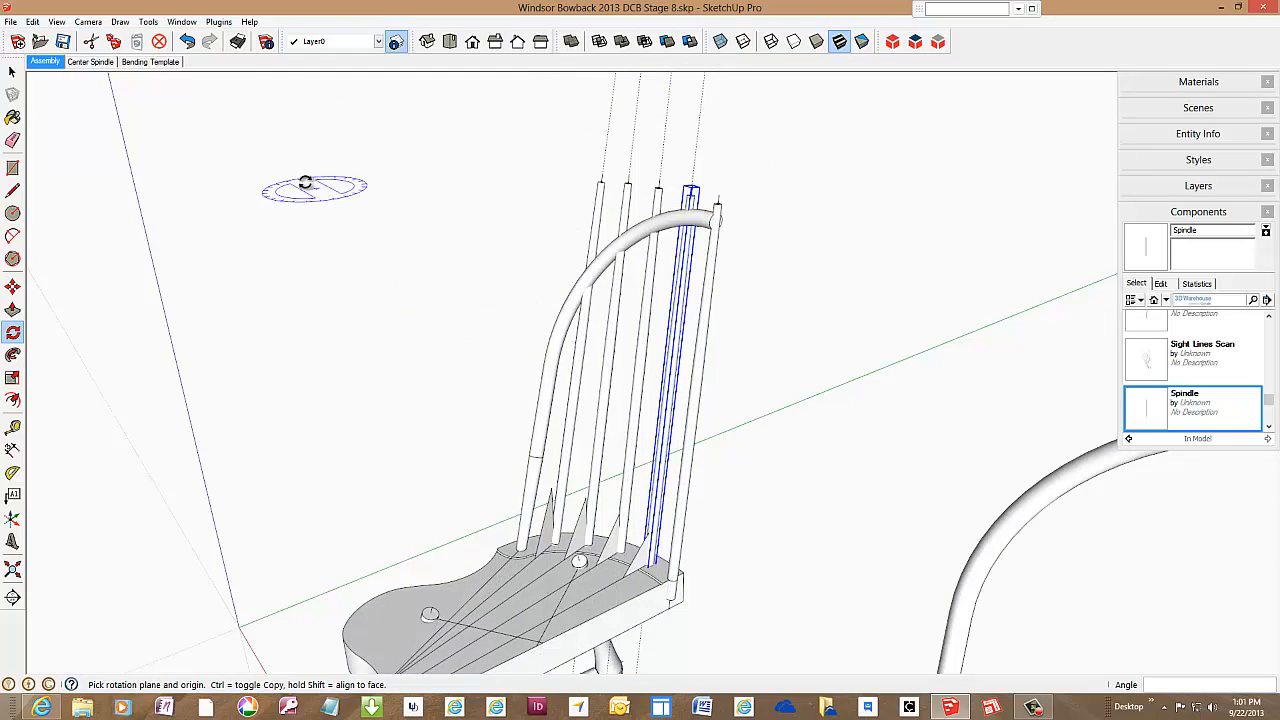
{"action": "left_click", "coordinate": [12, 71]}
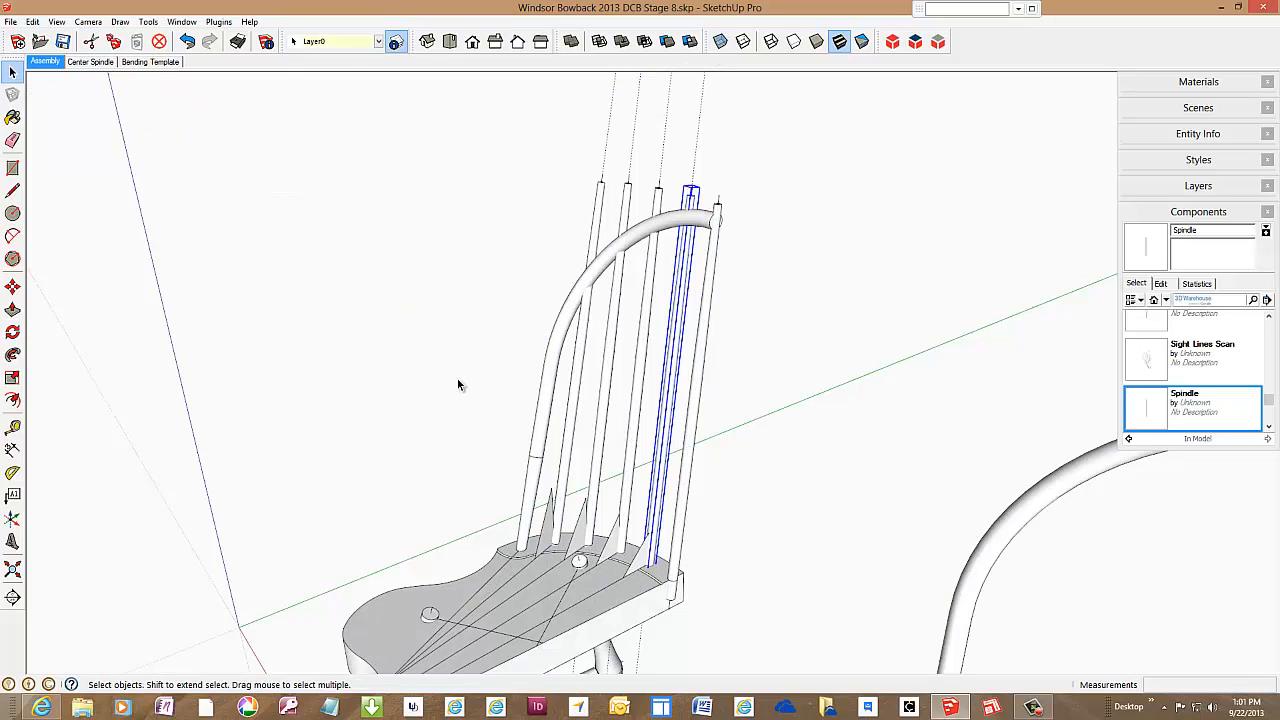
{"action": "middle_click_drag", "start_coordinate": [457, 369], "coordinate": [575, 350]}
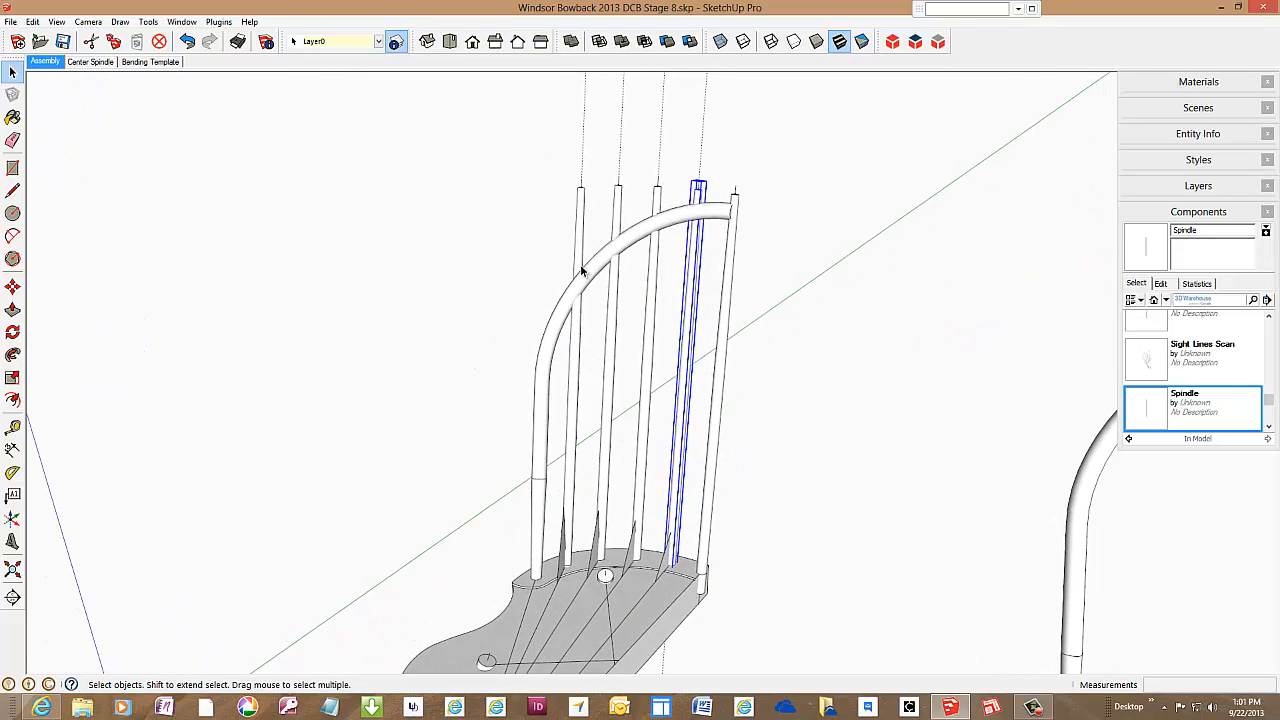
{"action": "scroll", "coordinate": [550, 285], "scroll_direction": "down", "scroll_amount": 4}
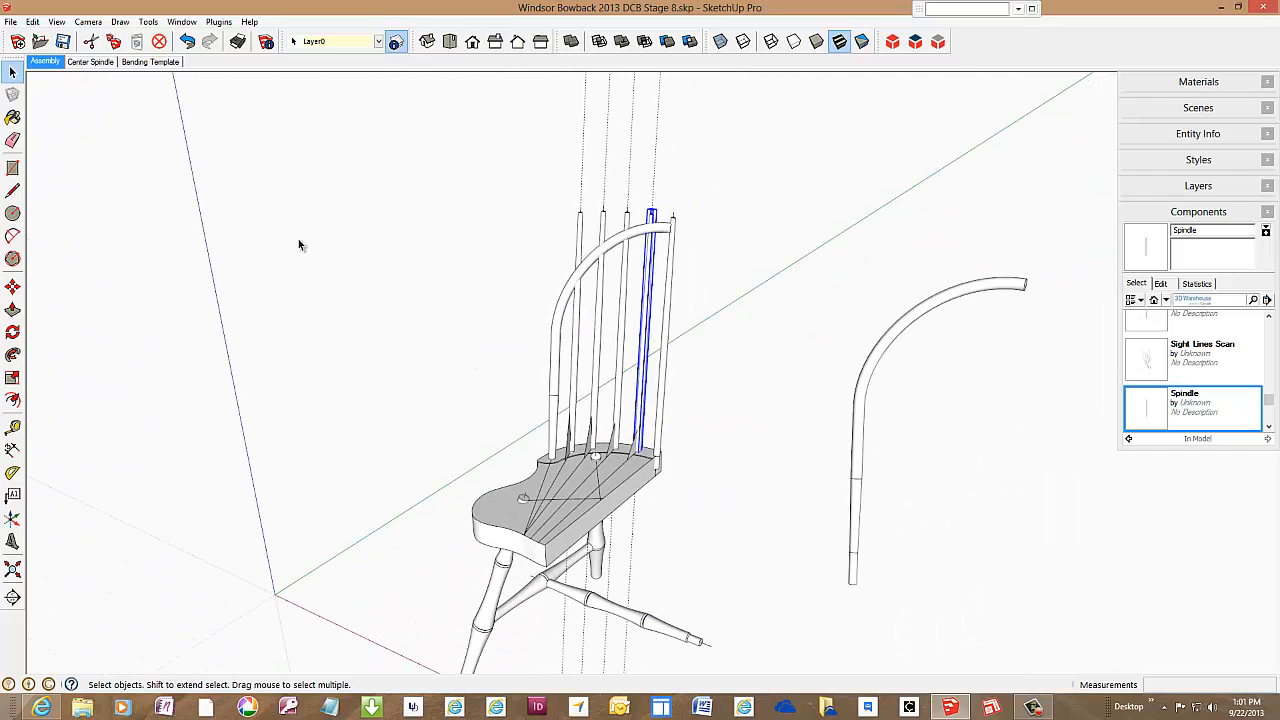
- Erase the dashed construction guide lines running through the spindles of the half chair
{"action": "left_click", "coordinate": [12, 140]}
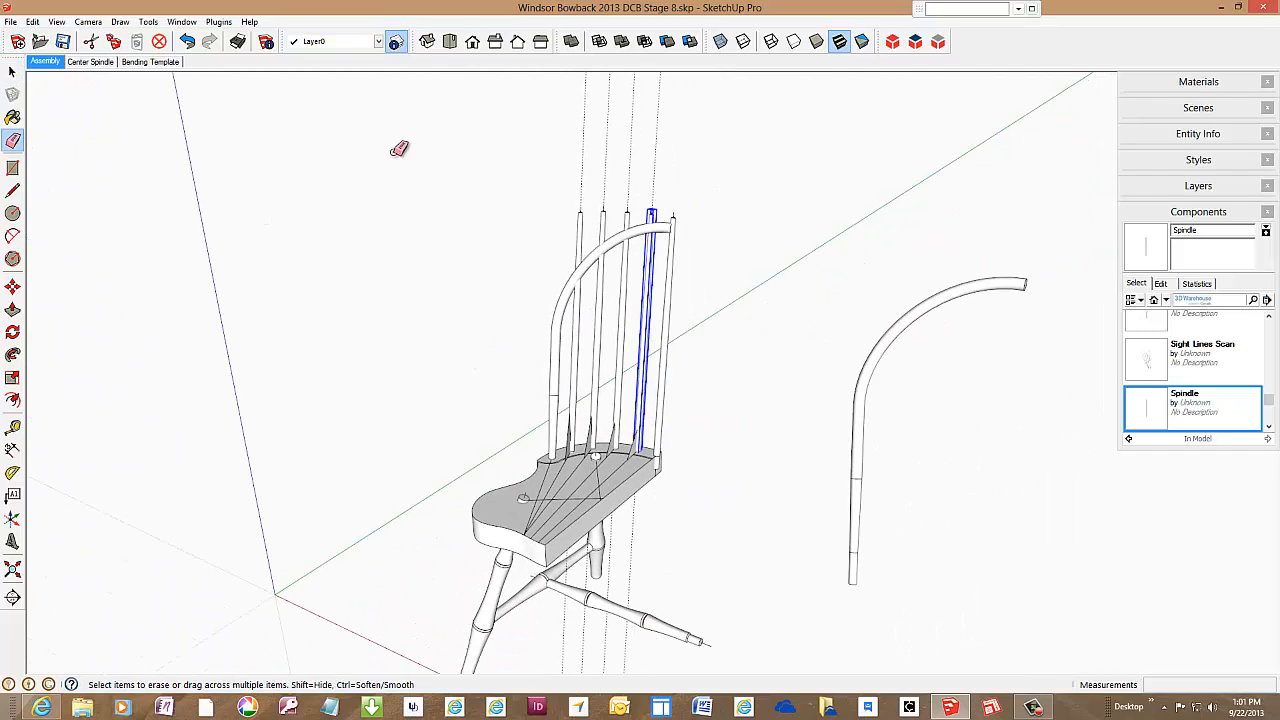
{"action": "left_click", "coordinate": [652, 139]}
{"action": "left_click_drag", "start_coordinate": [652, 139], "coordinate": [545, 134]}
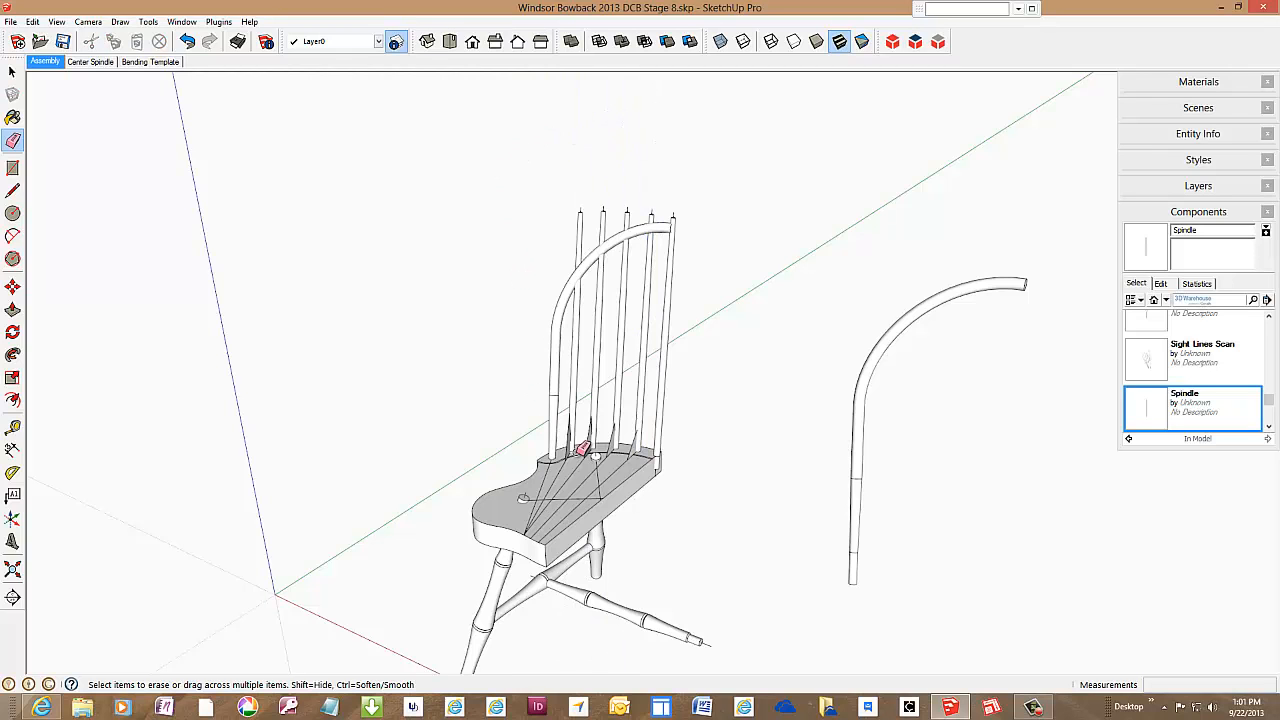
- Erase the four angle-guide triangles standing on the seat beside the spindles
{"action": "scroll", "coordinate": [583, 446], "scroll_direction": "up", "scroll_amount": 5}
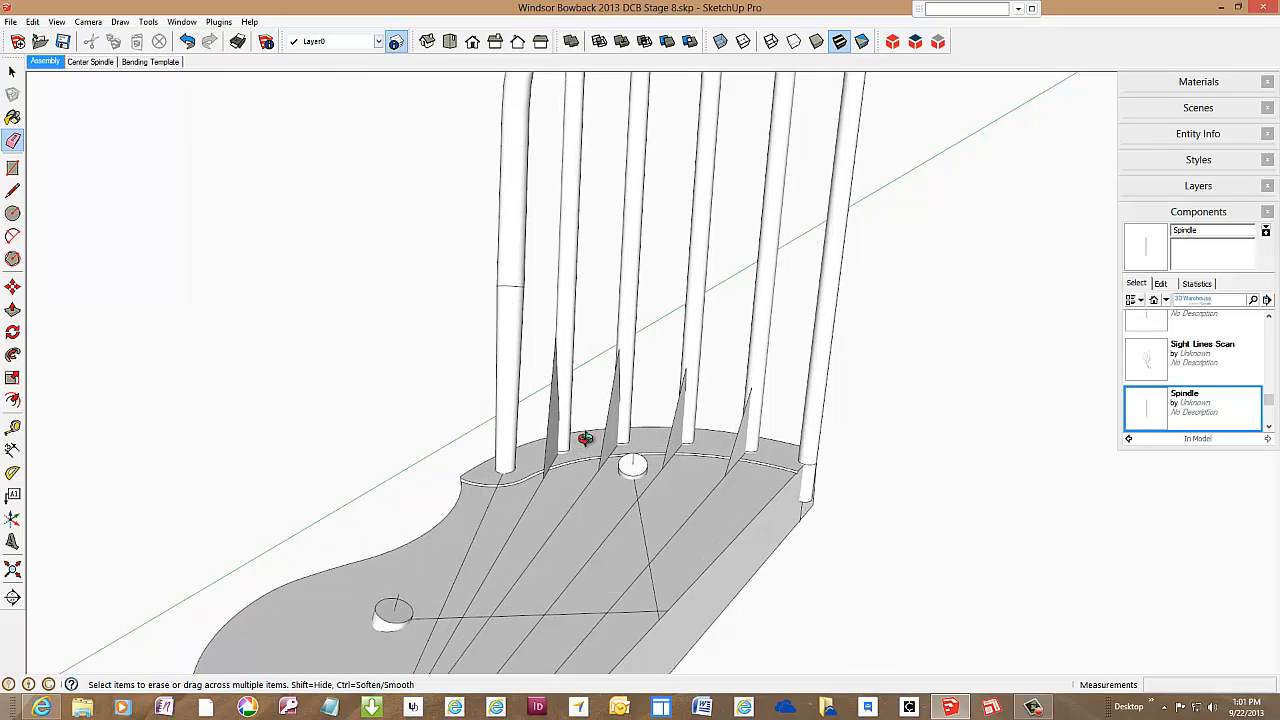
{"action": "mouse_move", "coordinate": [585, 438]}
{"action": "middle_mouse_down"}
{"action": "mouse_move", "coordinate": [537, 446]}
{"action": "mouse_move", "coordinate": [463, 423]}
{"action": "middle_mouse_up"}
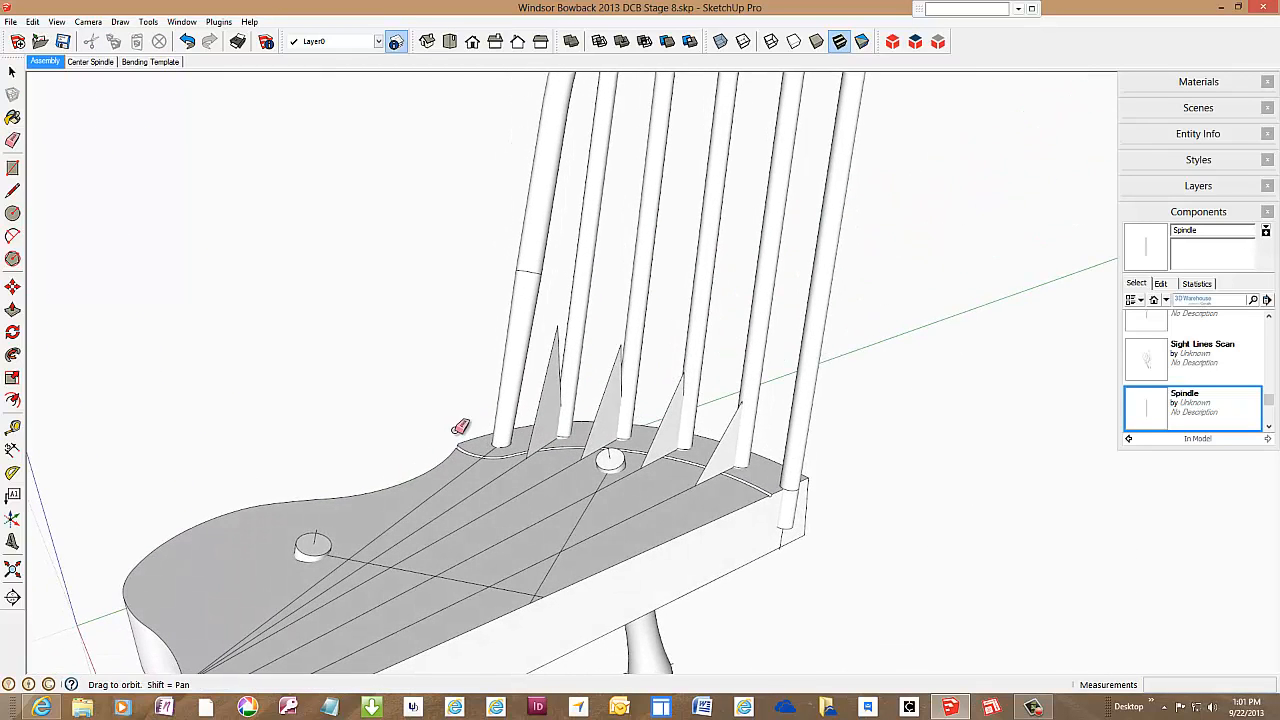
{"action": "left_click", "coordinate": [562, 326]}
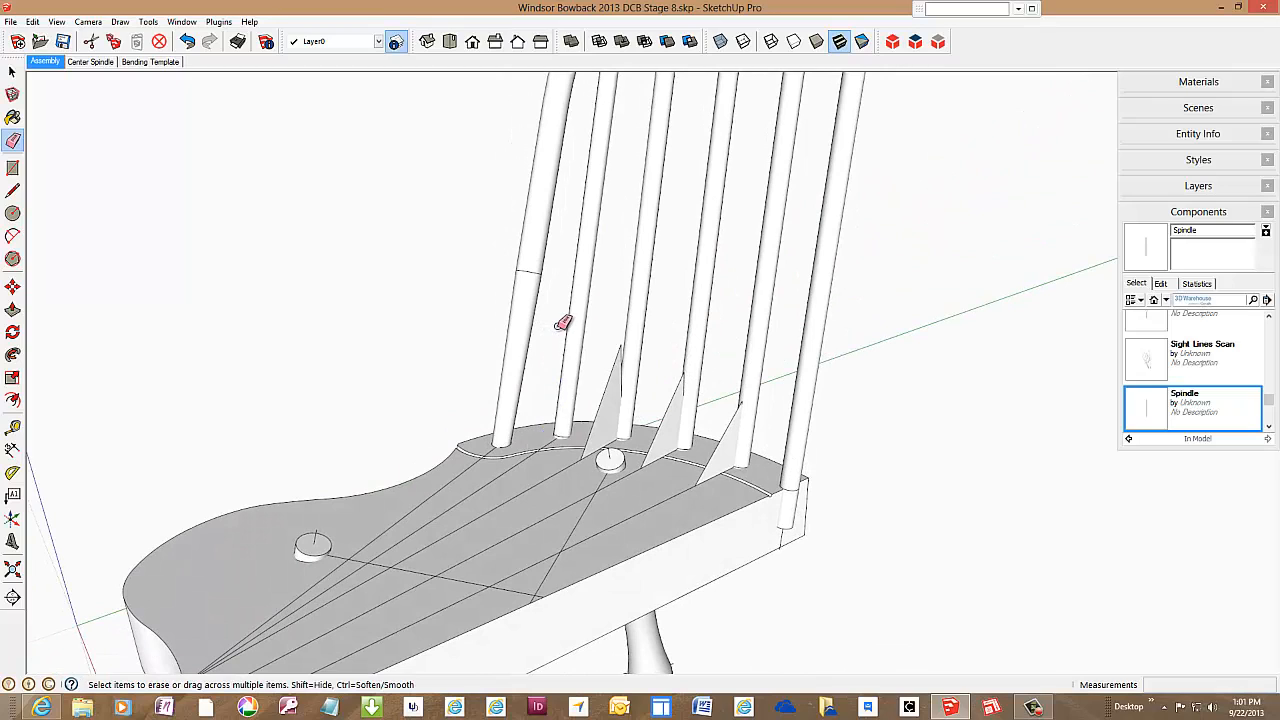
{"action": "left_click", "coordinate": [624, 343]}
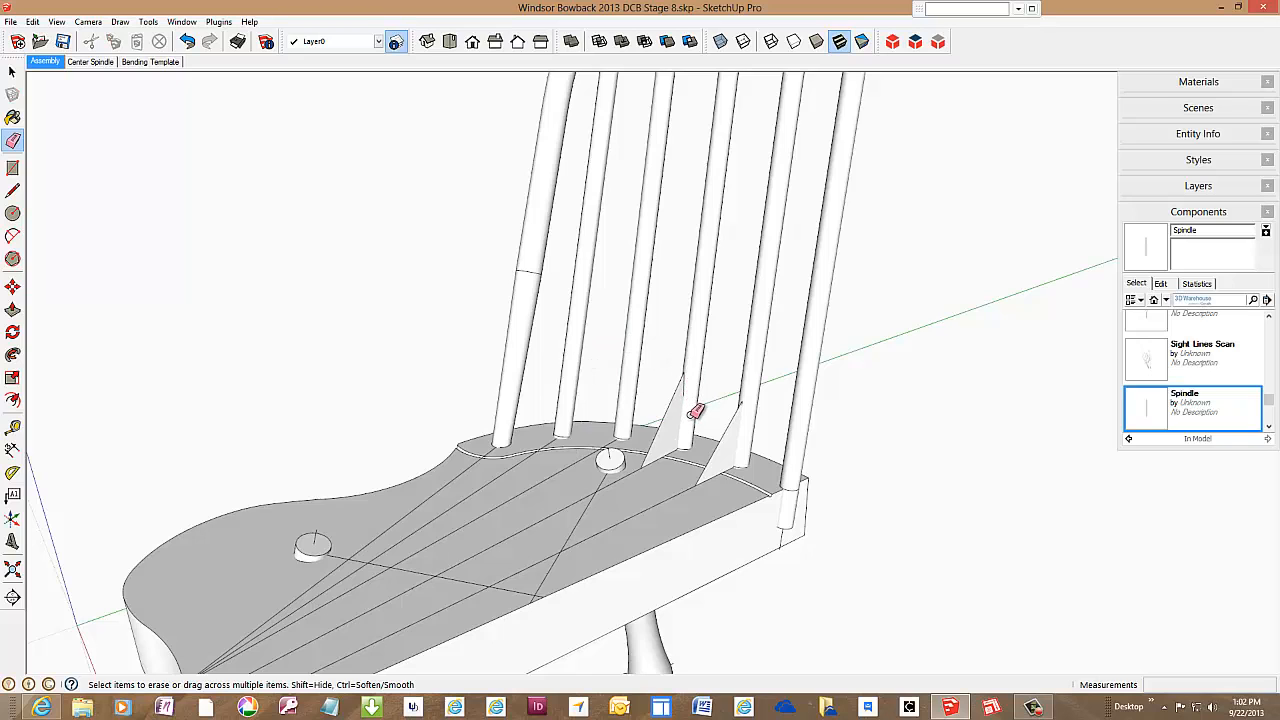
{"action": "mouse_move", "coordinate": [693, 416]}
{"action": "middle_mouse_down"}
{"action": "mouse_move", "coordinate": [563, 363]}
{"action": "mouse_move", "coordinate": [565, 332]}
{"action": "middle_mouse_up"}
{"action": "scroll", "coordinate": [690, 378], "scroll_direction": "up", "scroll_amount": 5}
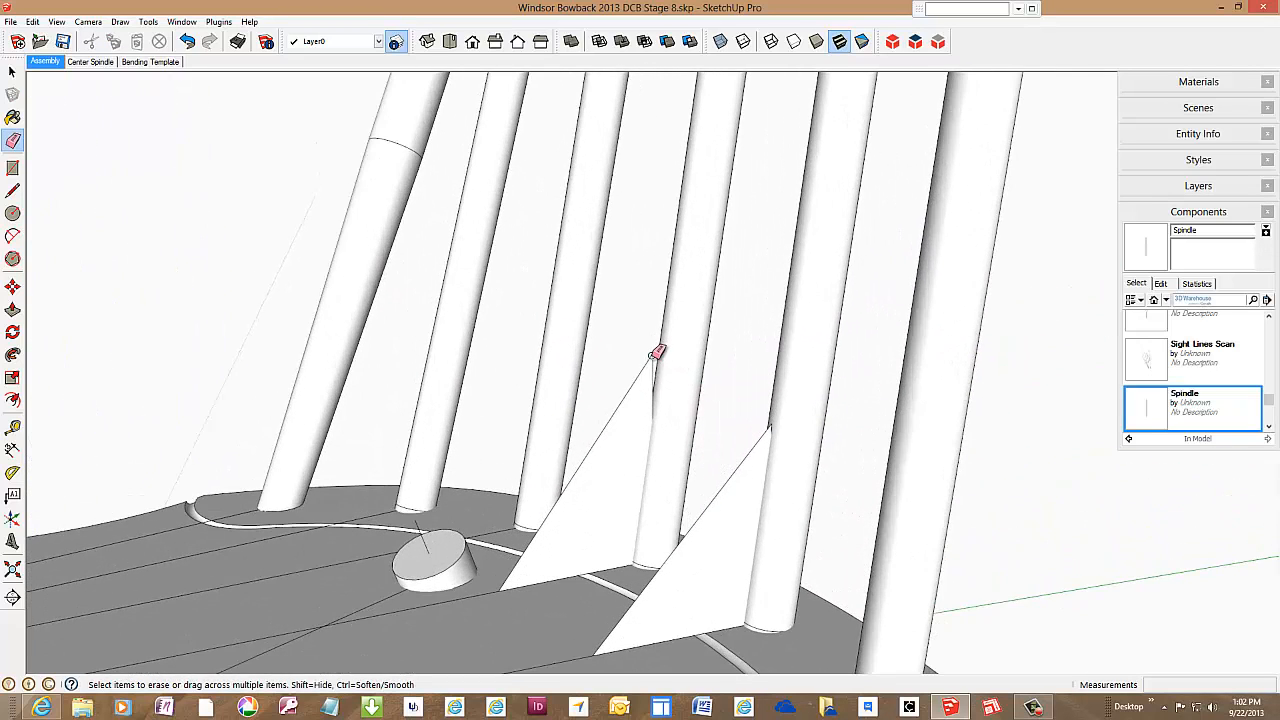
{"action": "left_click", "coordinate": [655, 352]}
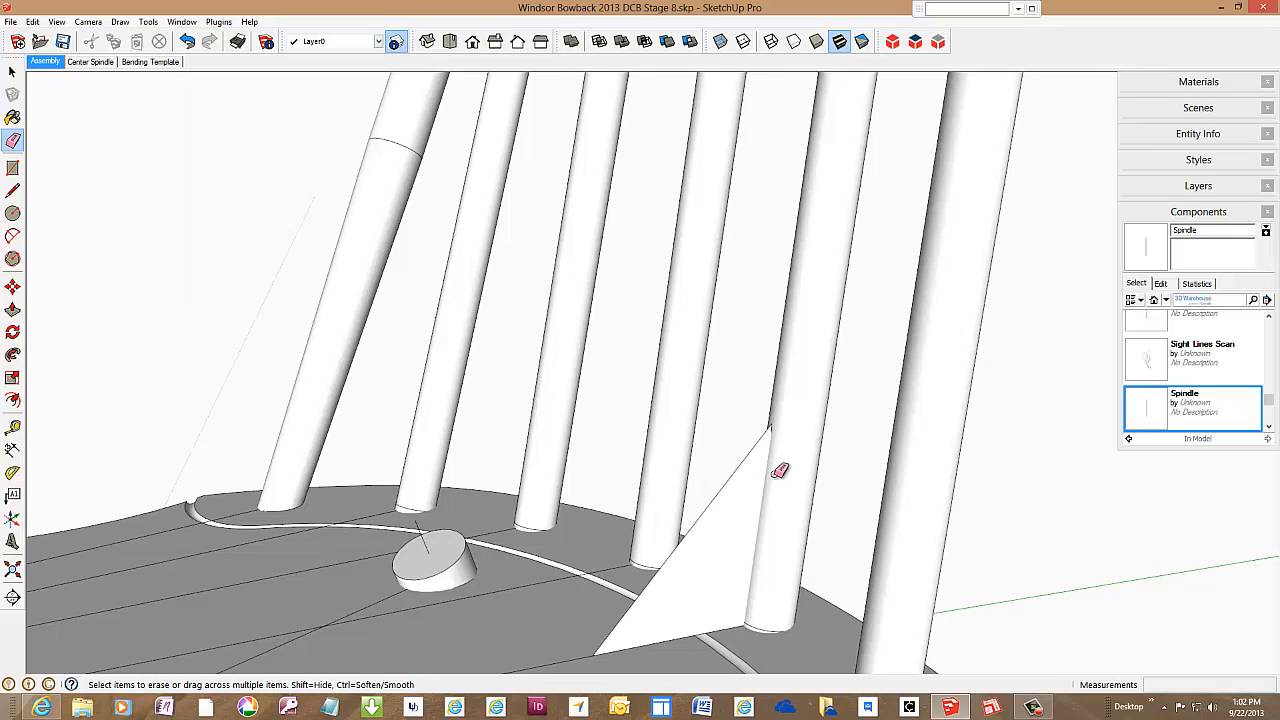
{"action": "mouse_move", "coordinate": [783, 466]}
{"action": "middle_mouse_down"}
{"action": "mouse_move", "coordinate": [677, 429]}
{"action": "mouse_move", "coordinate": [703, 429]}
{"action": "mouse_move", "coordinate": [708, 412]}
{"action": "middle_mouse_up"}
{"action": "left_click", "coordinate": [710, 409]}
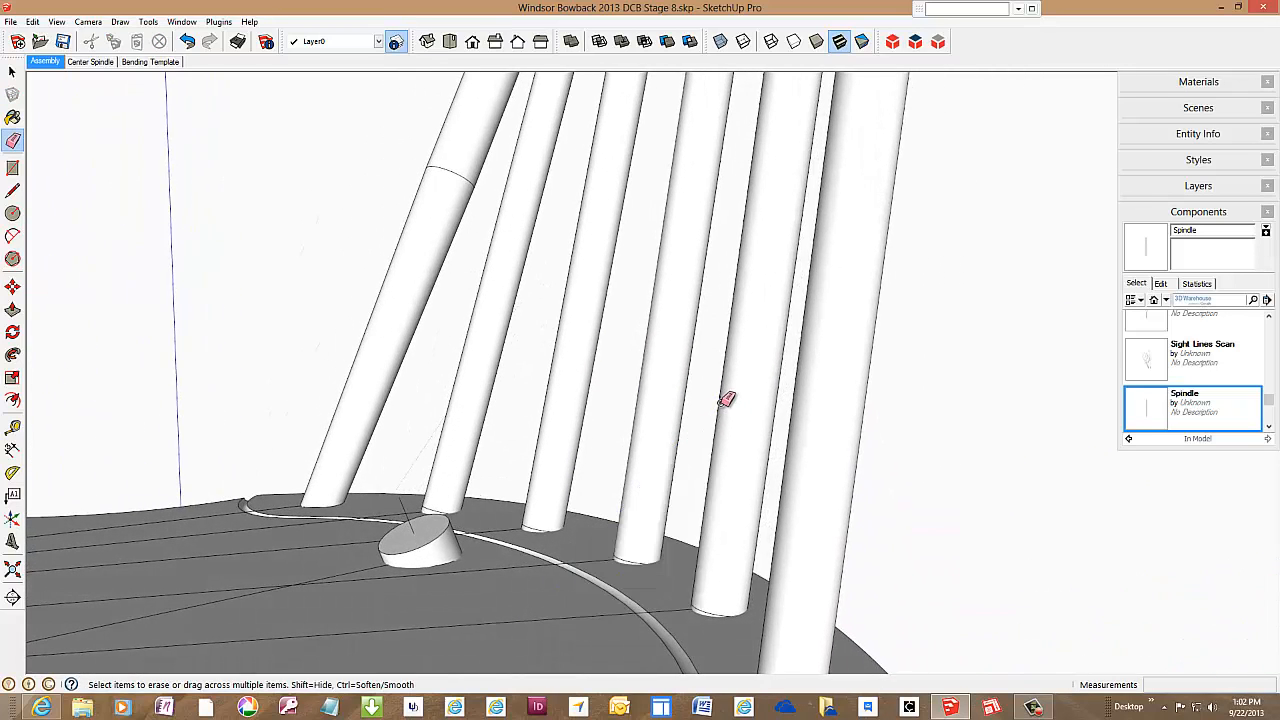
- Examine the spindles where they enter the seat and where their upper ends extend past the bow
{"action": "scroll", "coordinate": [726, 399], "scroll_direction": "up", "scroll_amount": 5}
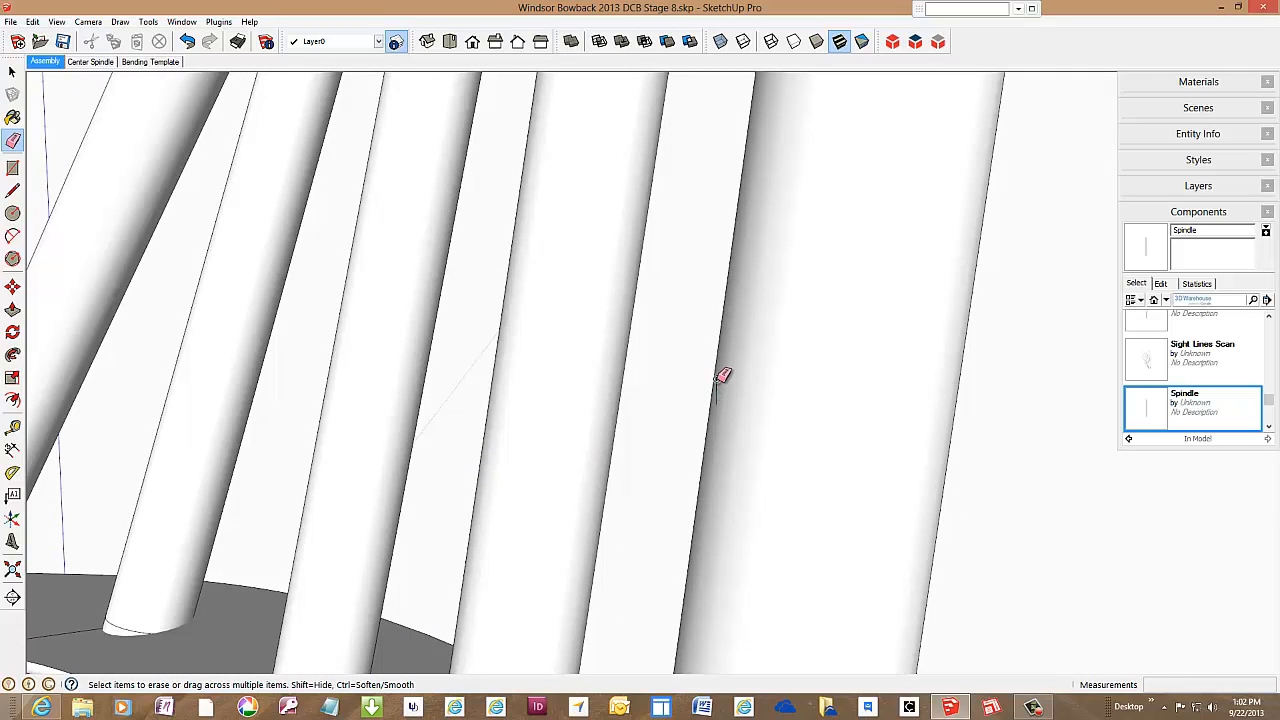
{"action": "scroll", "coordinate": [724, 376], "scroll_direction": "down", "scroll_amount": 8}
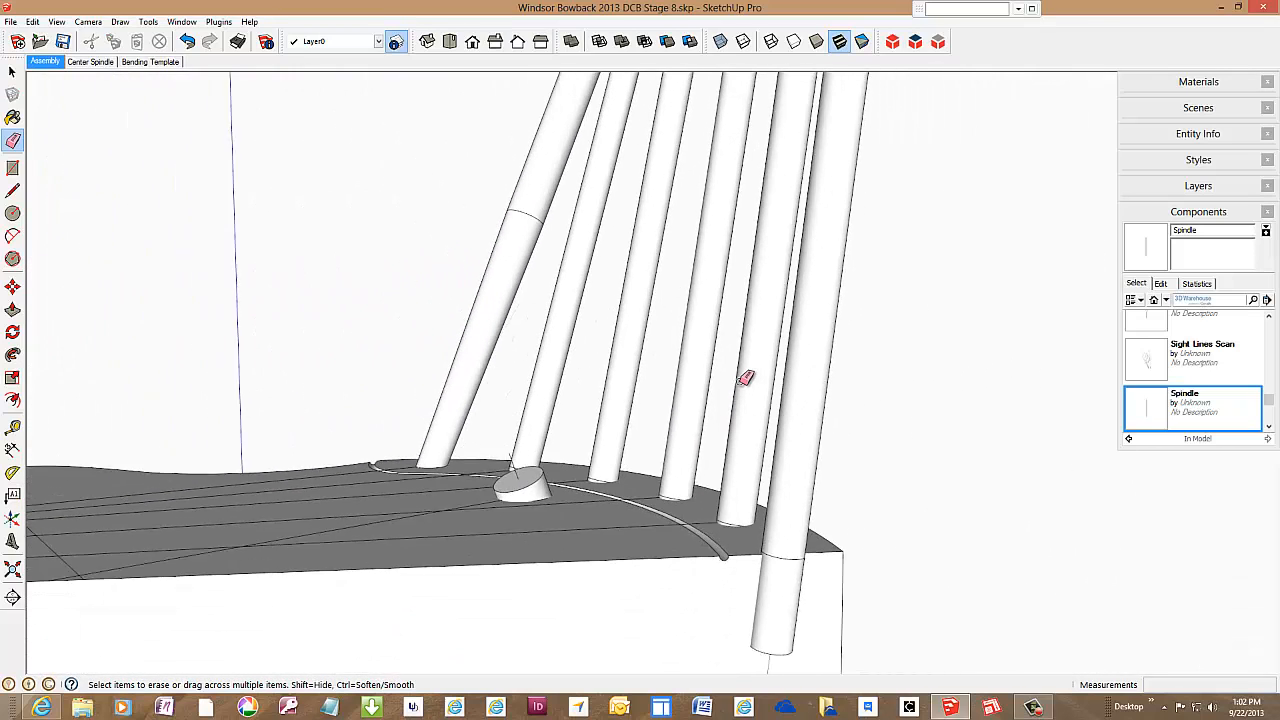
{"action": "middle_click_drag", "start_coordinate": [466, 503], "coordinate": [805, 550]}
{"action": "scroll", "coordinate": [805, 550], "scroll_direction": "down", "scroll_amount": 8}
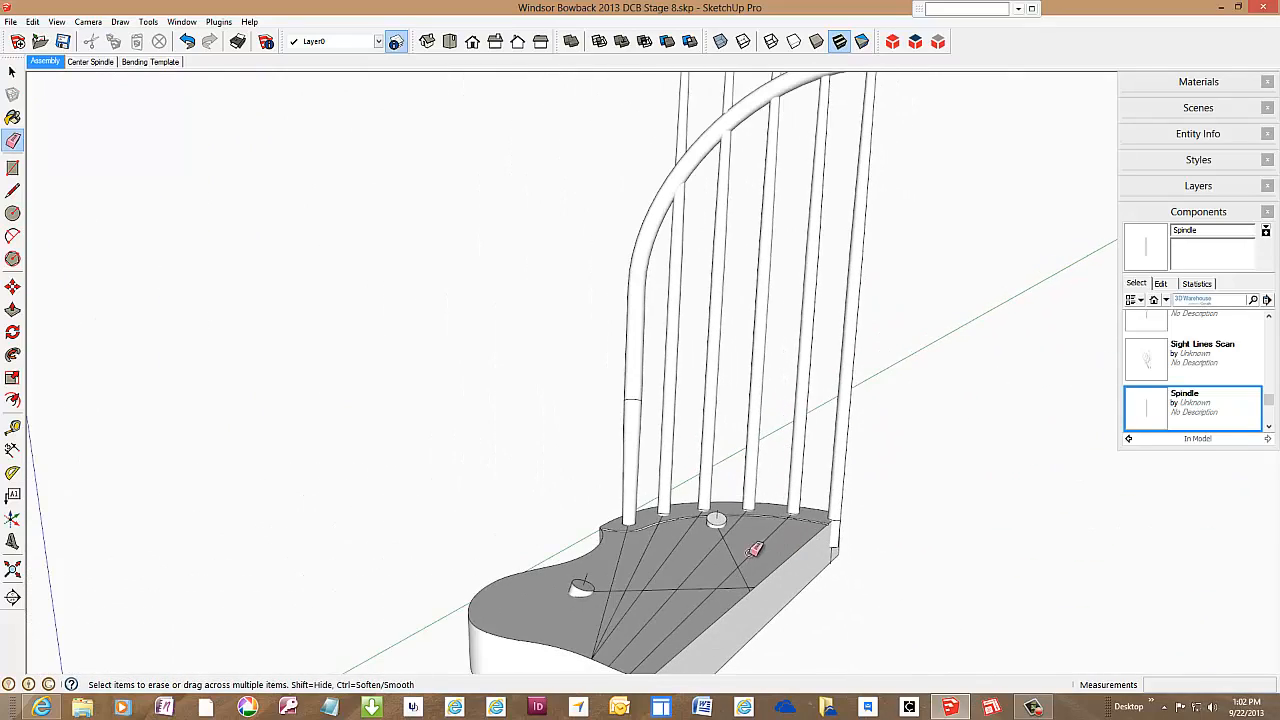
{"action": "mouse_move", "coordinate": [650, 562]}
{"action": "middle_mouse_down"}
{"action": "mouse_move", "coordinate": [918, 587]}
{"action": "mouse_move", "coordinate": [931, 471]}
{"action": "mouse_move", "coordinate": [851, 531]}
{"action": "mouse_move", "coordinate": [674, 594]}
{"action": "mouse_move", "coordinate": [640, 582]}
{"action": "middle_mouse_up"}
{"action": "scroll", "coordinate": [640, 582], "scroll_direction": "down", "scroll_amount": 3}
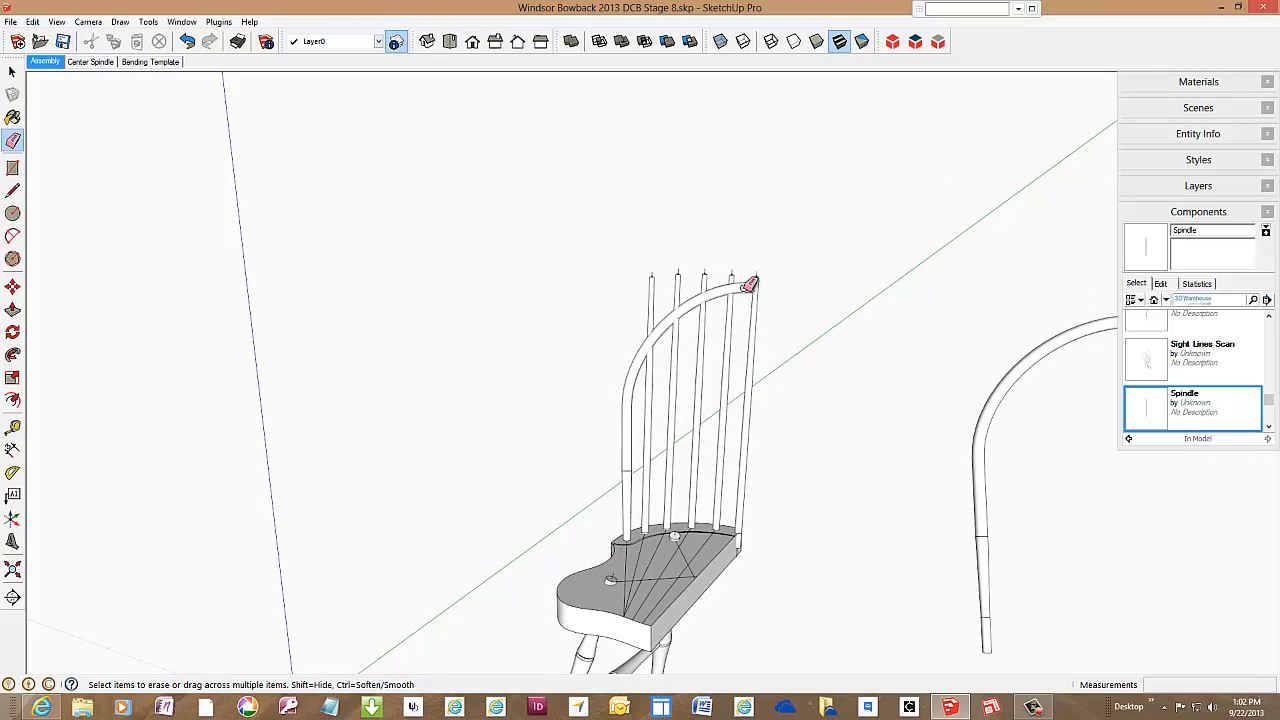
{"action": "scroll", "coordinate": [750, 289], "scroll_direction": "up", "scroll_amount": 2}
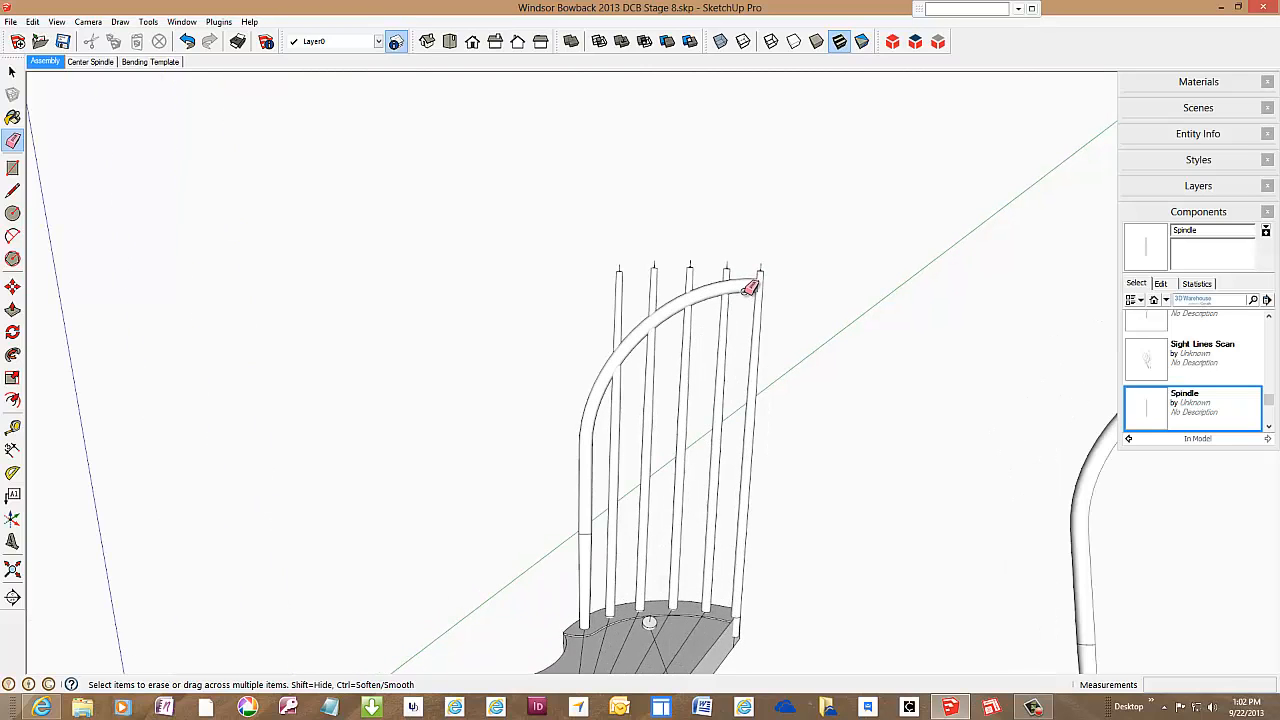
{"action": "scroll", "coordinate": [750, 289], "scroll_direction": "up", "scroll_amount": 1}
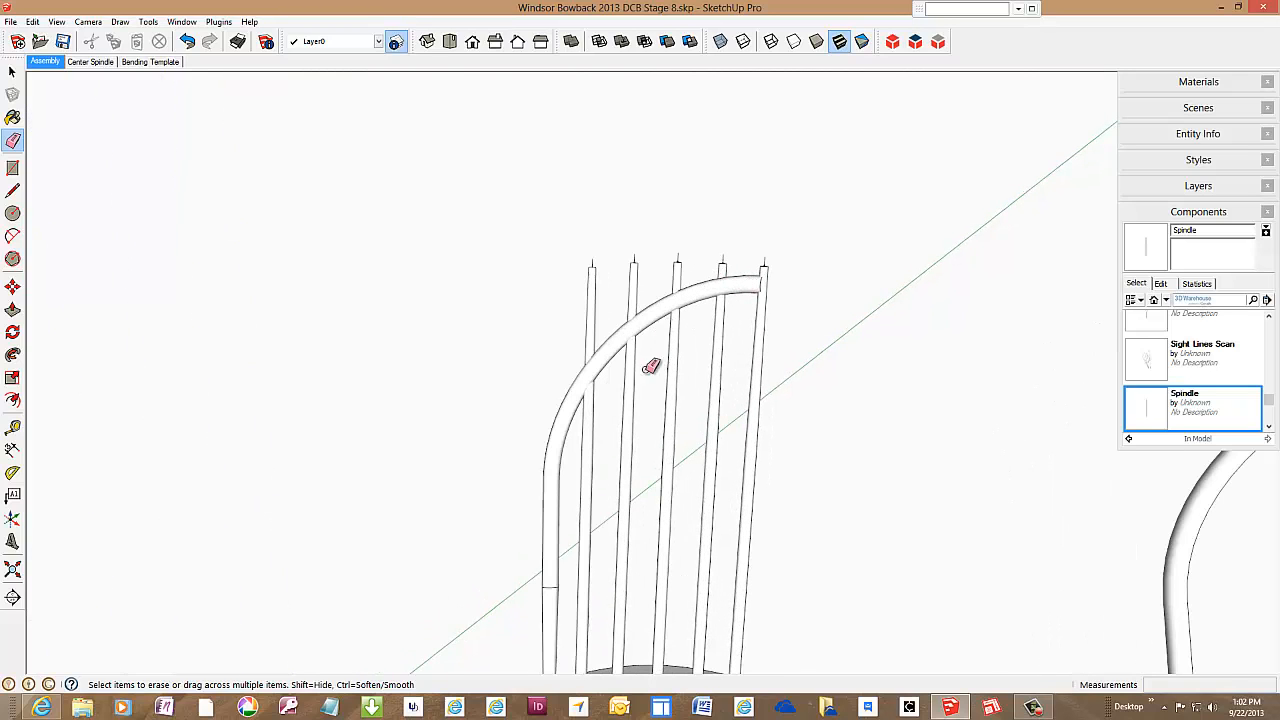
{"action": "scroll", "coordinate": [651, 314], "scroll_direction": "down", "scroll_amount": 2}
{"action": "scroll", "coordinate": [600, 542], "scroll_direction": "up", "scroll_amount": 2}
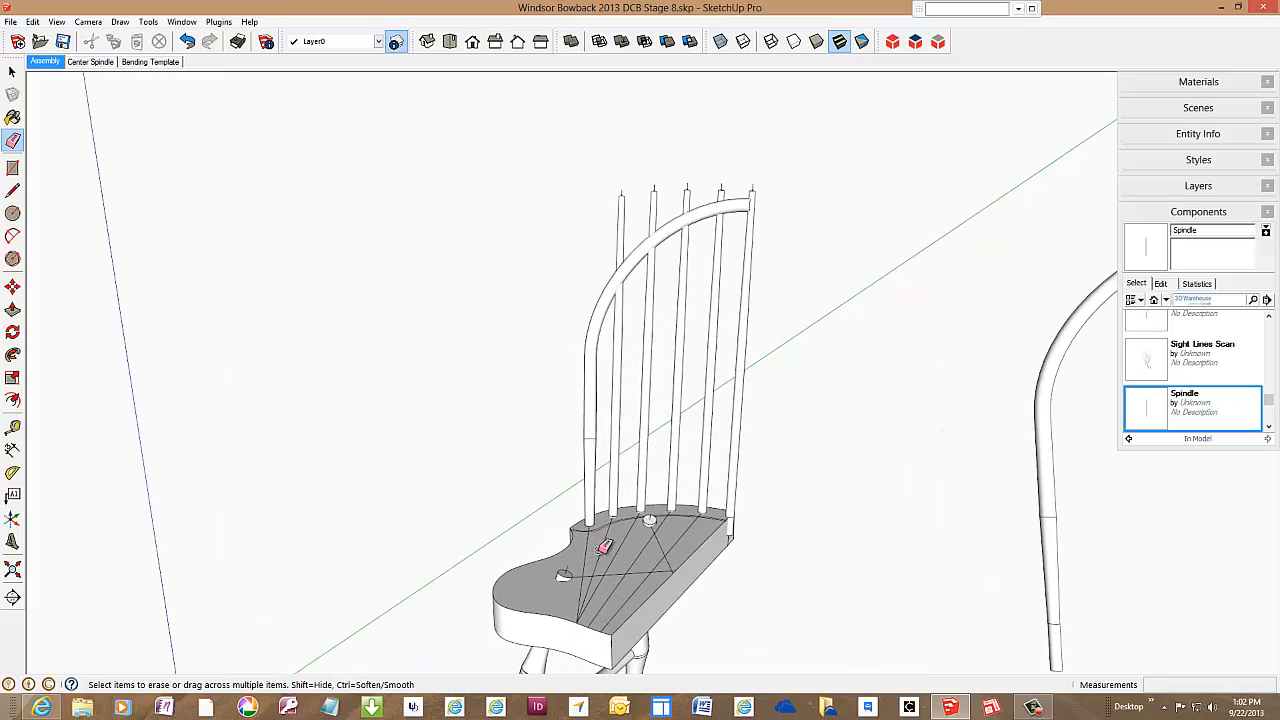
{"action": "left_click", "coordinate": [12, 71]}
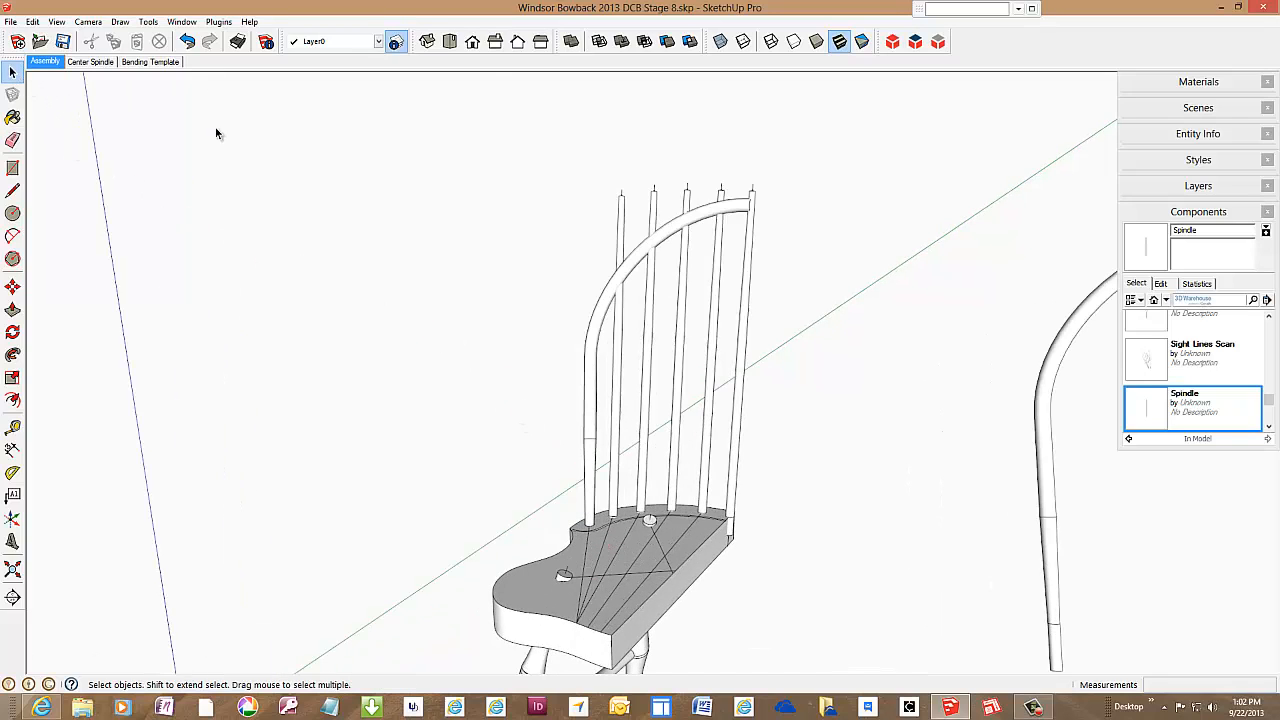
{"action": "left_click", "coordinate": [620, 214]}
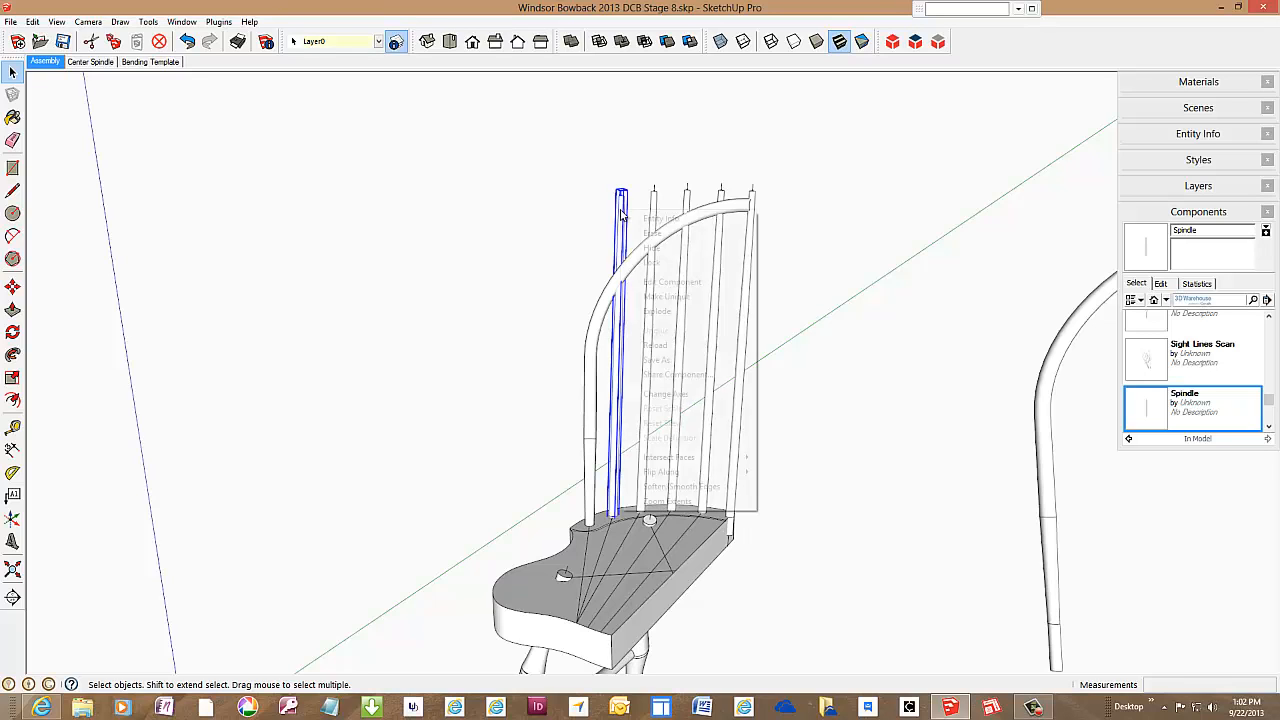
{"action": "right_click", "coordinate": [620, 212]}
{"action": "left_click", "coordinate": [662, 282]}
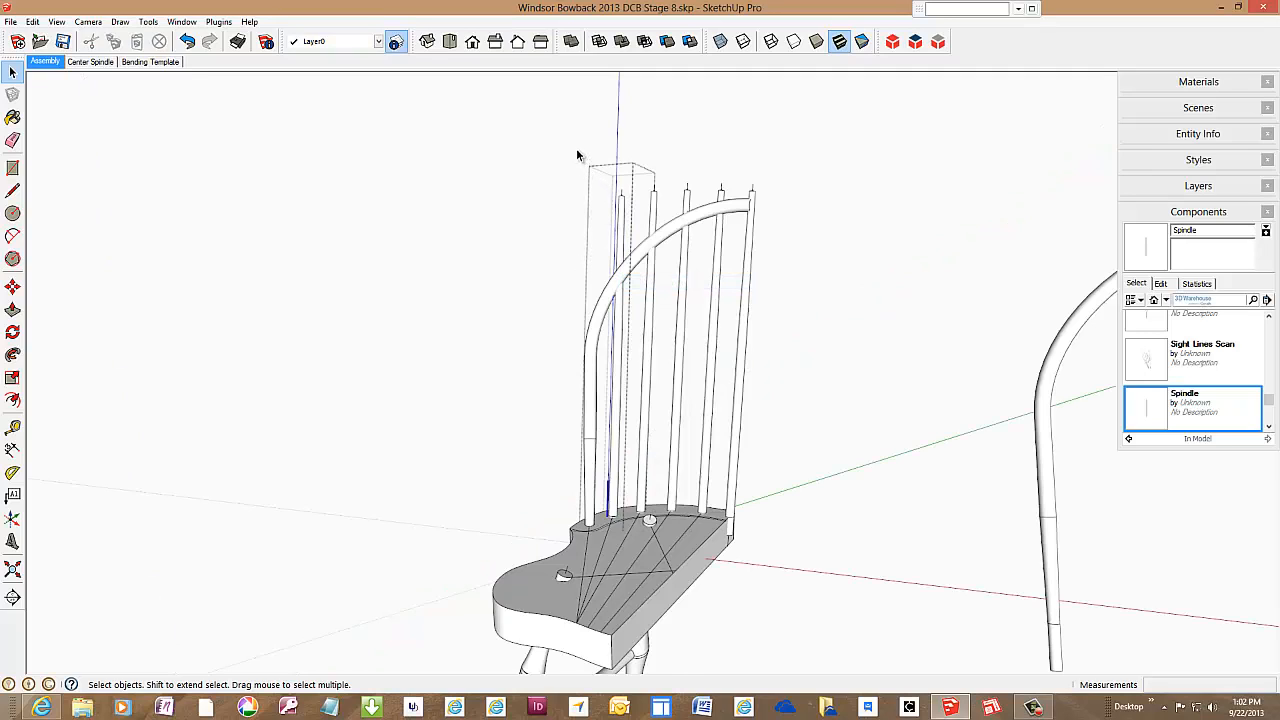
{"action": "left_click_drag", "start_coordinate": [577, 150], "coordinate": [657, 373]}
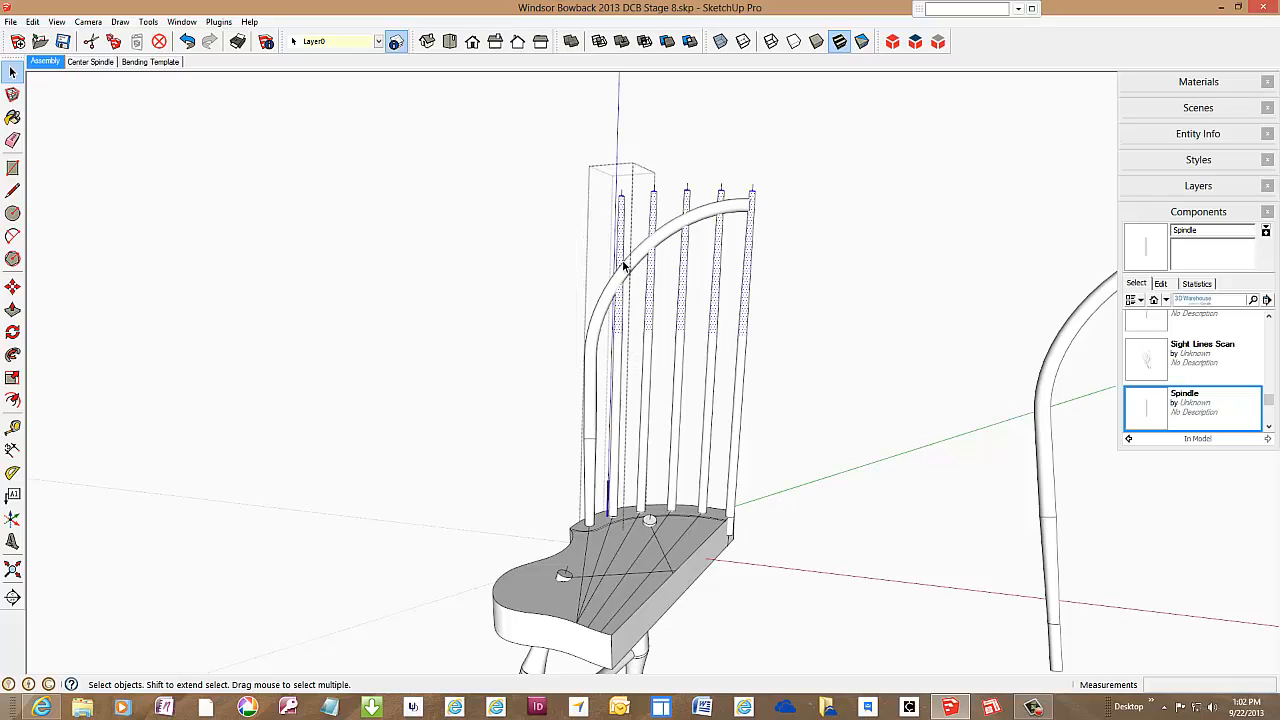
{"action": "scroll", "coordinate": [622, 265], "scroll_direction": "up", "scroll_amount": 2}
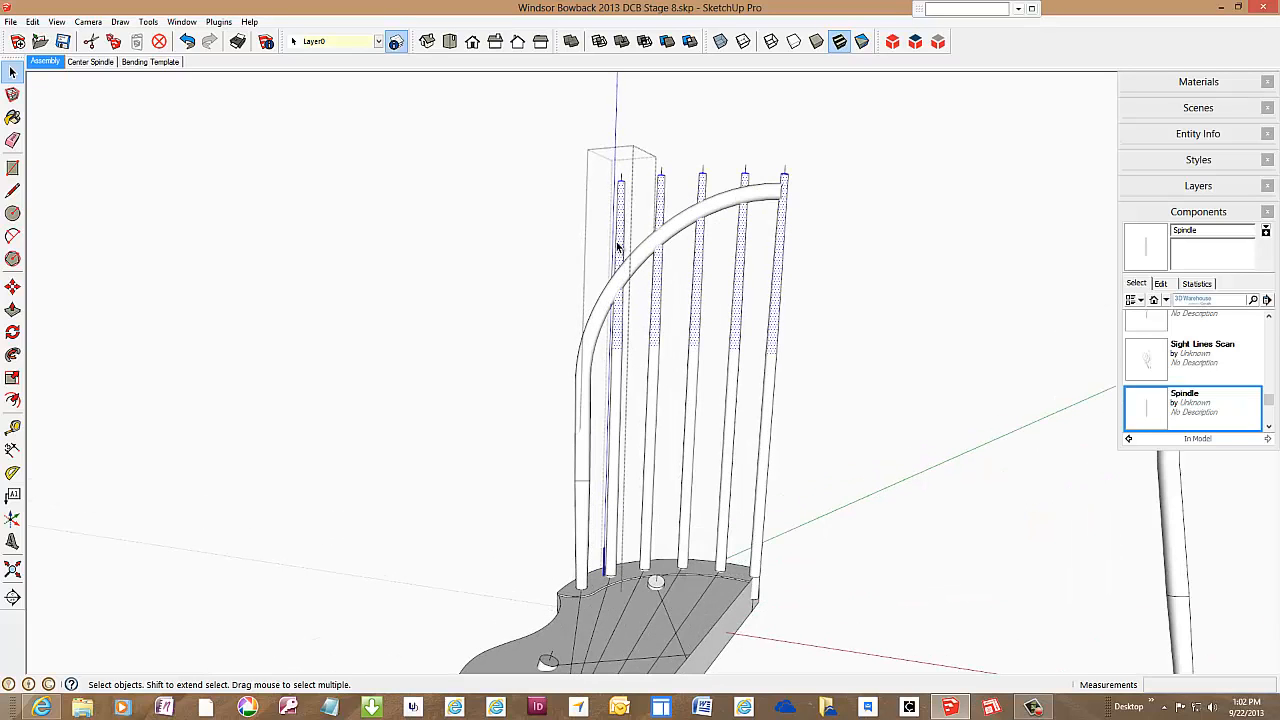
{"action": "right_click", "coordinate": [577, 203]}
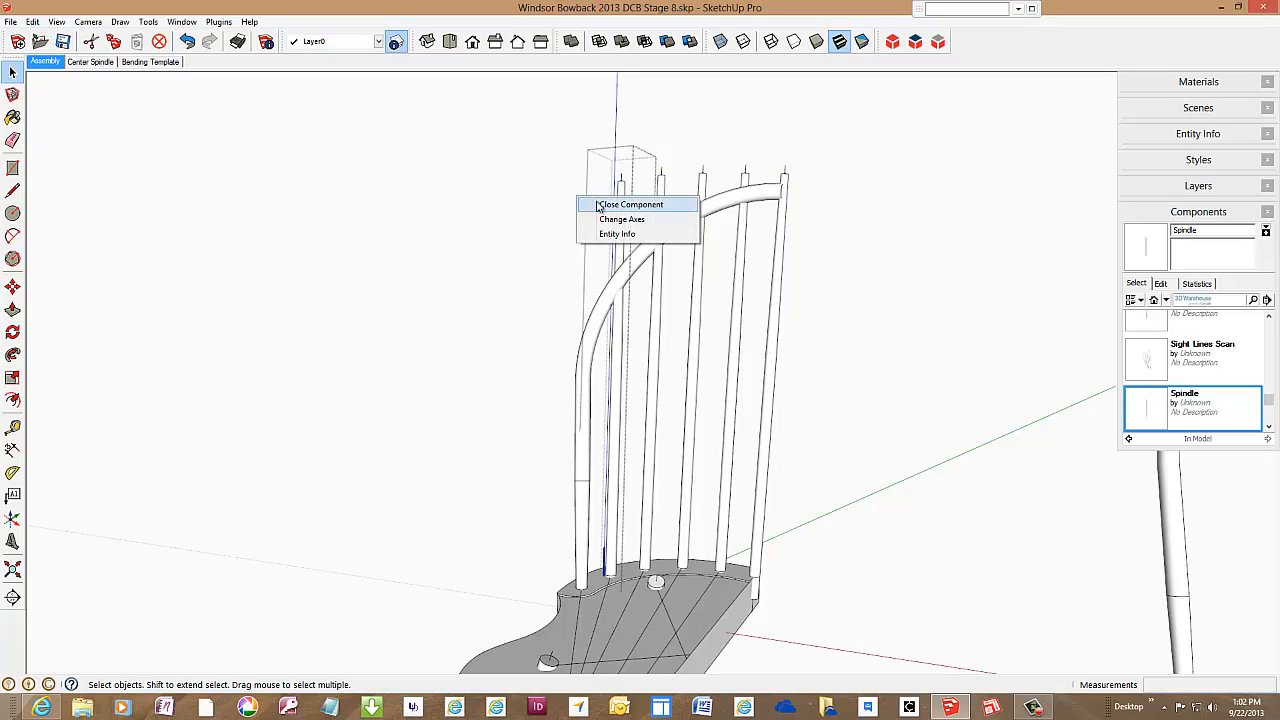
{"action": "left_click", "coordinate": [610, 204]}
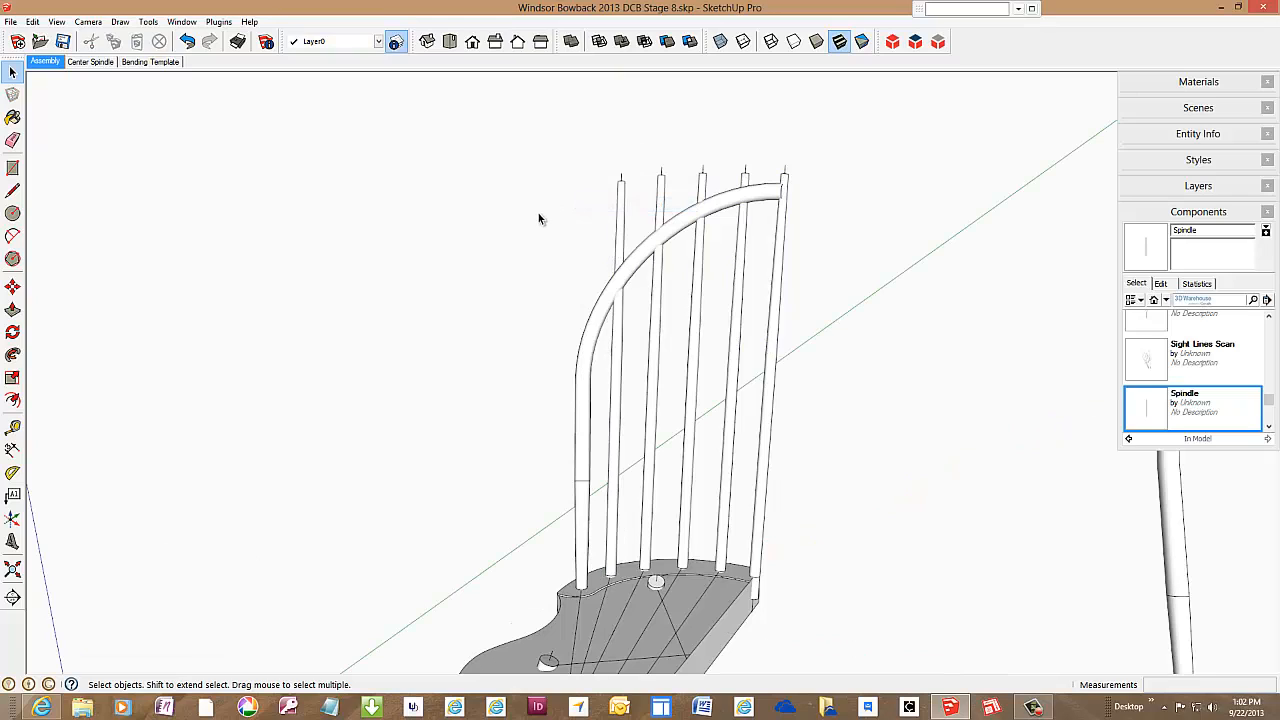
- Make the outermost spindle next to the bow's leg a unique component
{"action": "left_click", "coordinate": [621, 225]}
{"action": "right_click", "coordinate": [621, 225]}
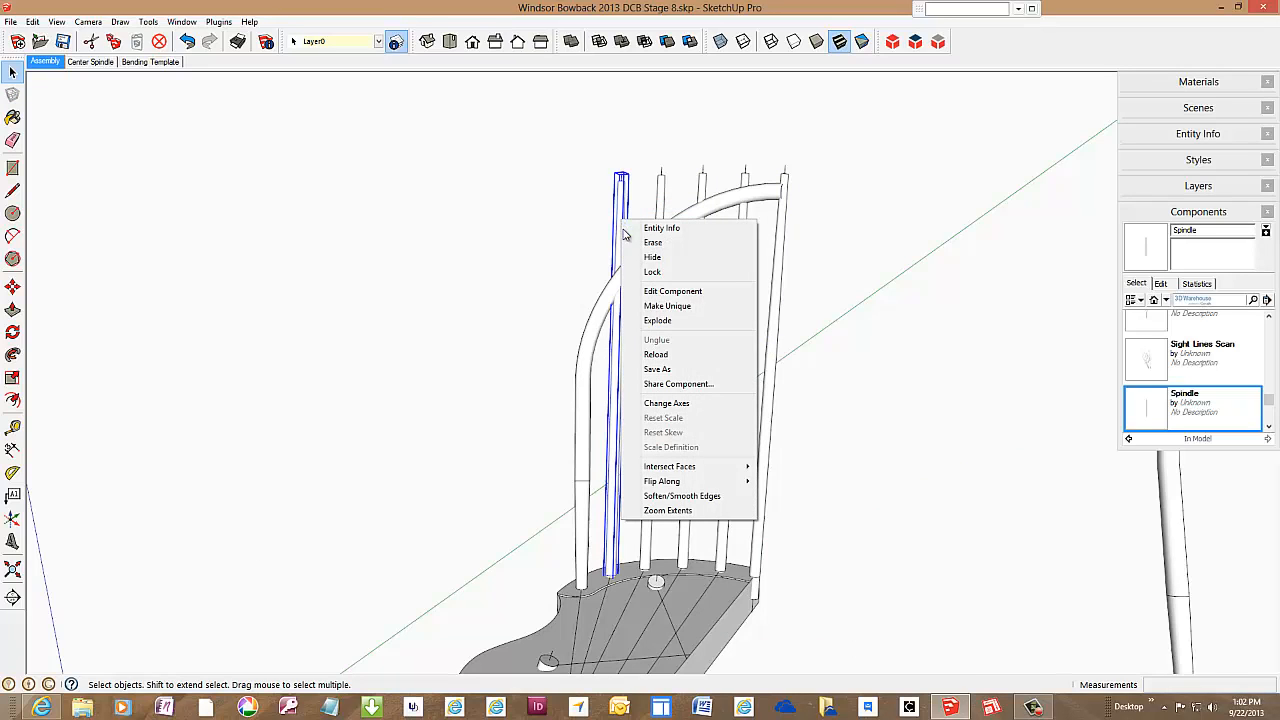
{"action": "left_click", "coordinate": [656, 313]}
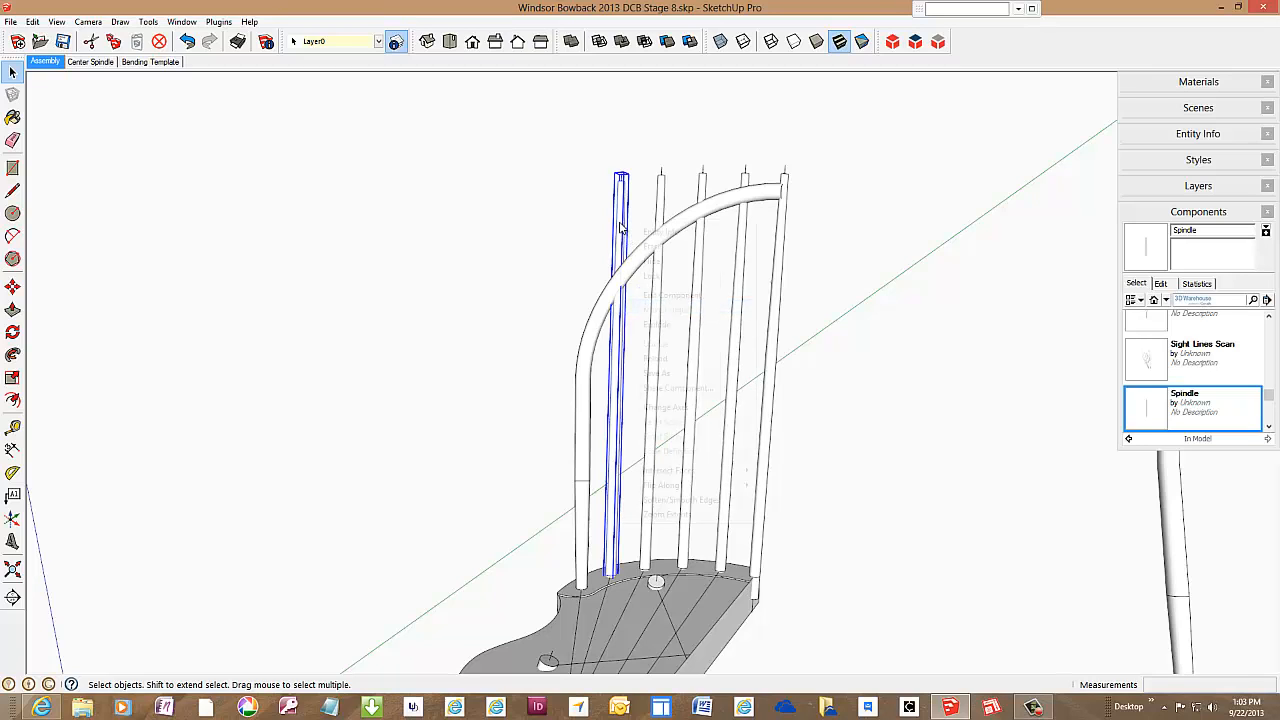
- Shorten the outermost spindle by scaling its upper section about 0.56 along the blue axis, ending just above the bow
{"action": "right_click", "coordinate": [620, 227]}
{"action": "left_click", "coordinate": [669, 298]}
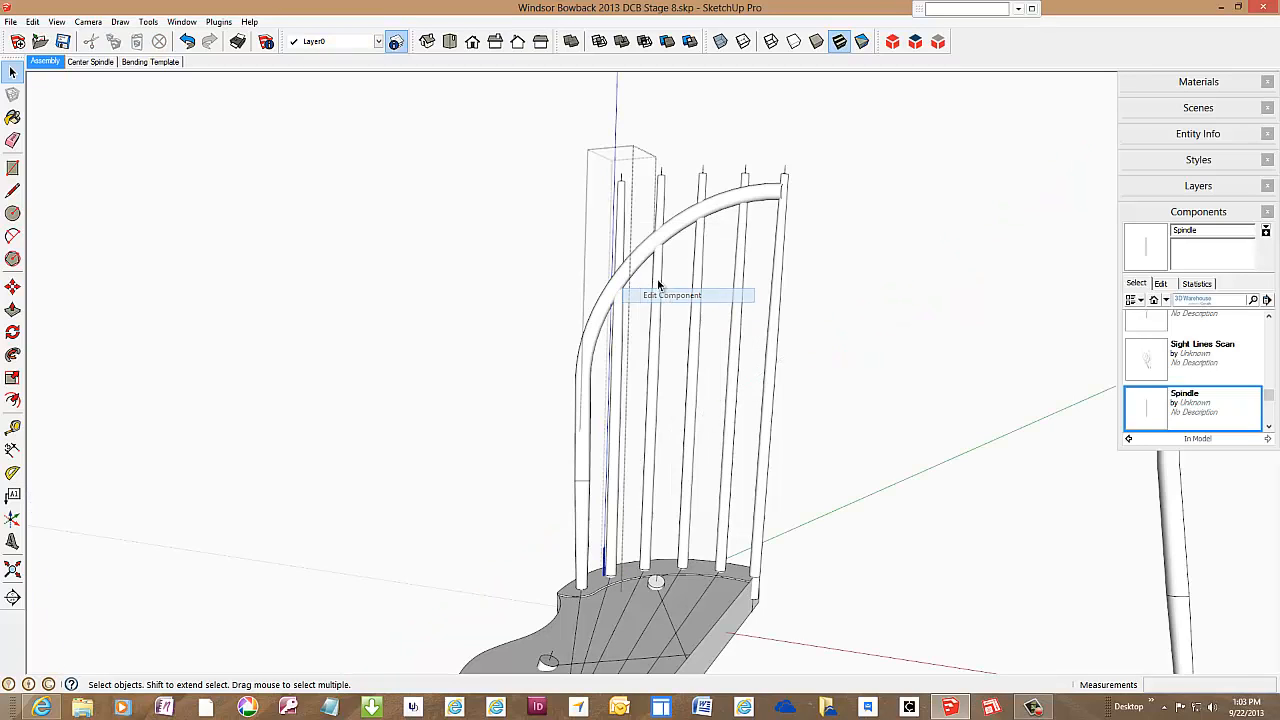
{"action": "left_click_drag", "start_coordinate": [562, 131], "coordinate": [650, 389]}
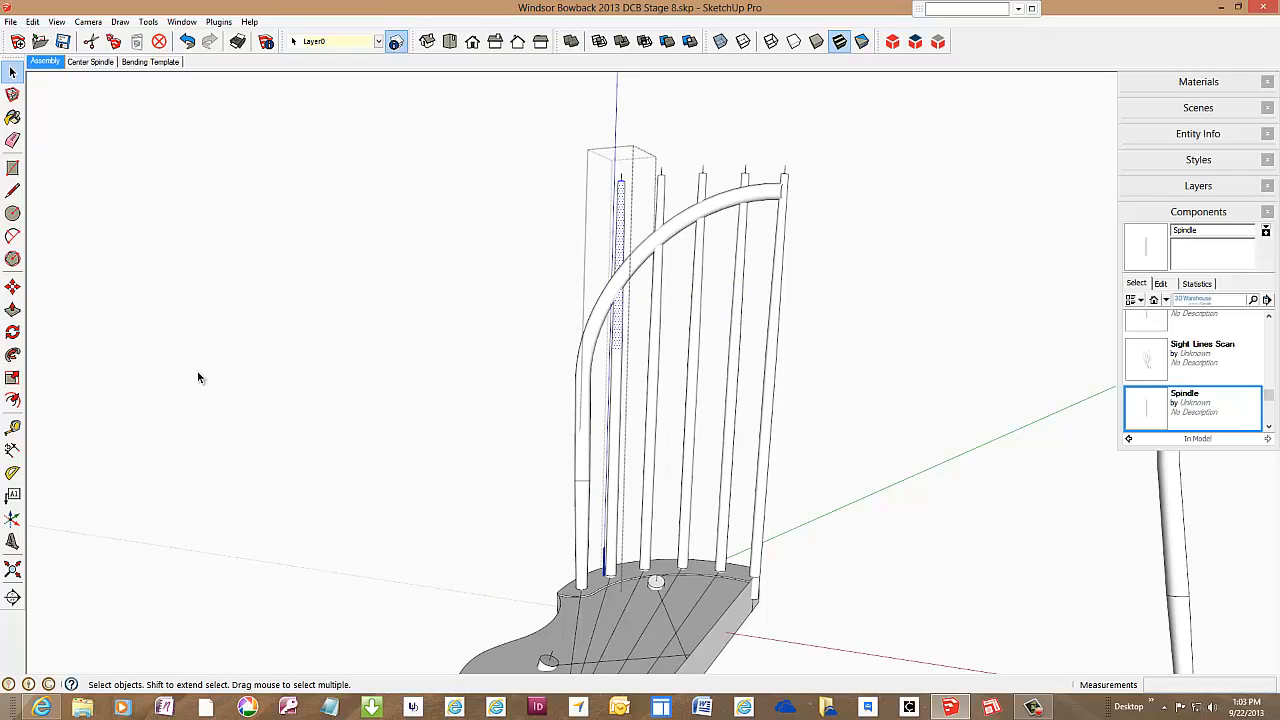
{"action": "left_click", "coordinate": [12, 380]}
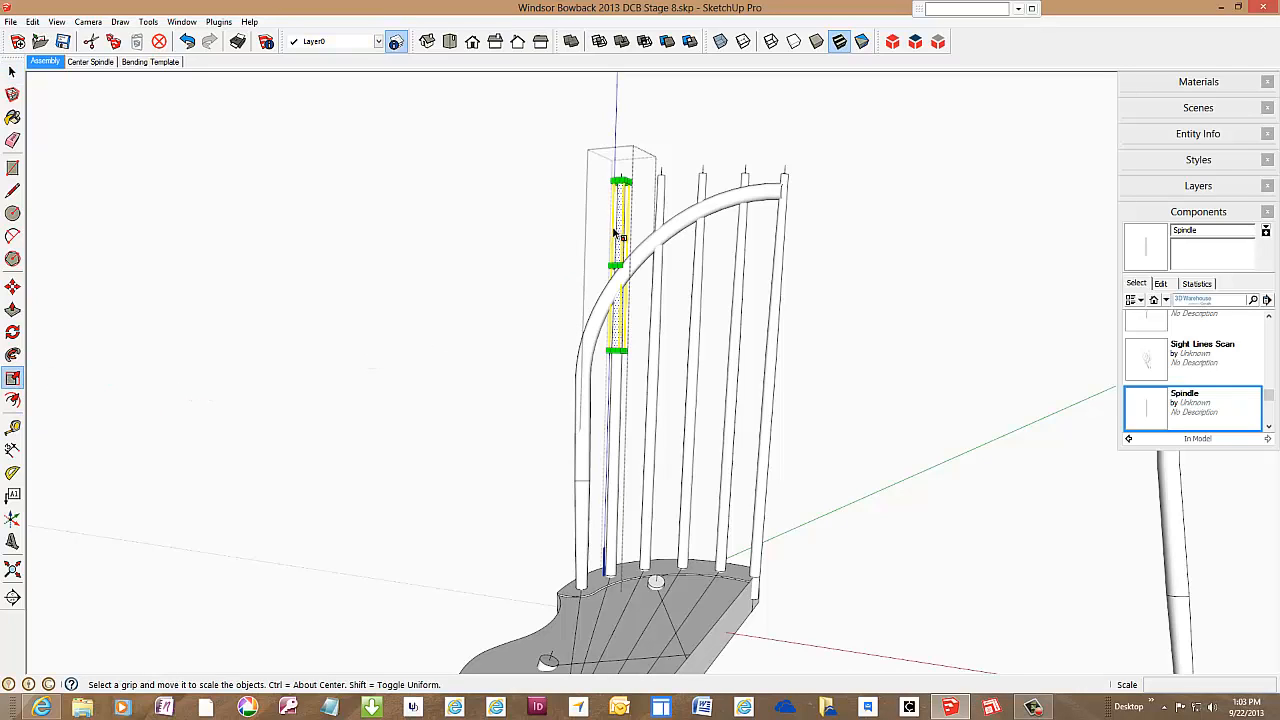
{"action": "middle_click_drag", "start_coordinate": [613, 213], "coordinate": [589, 492]}
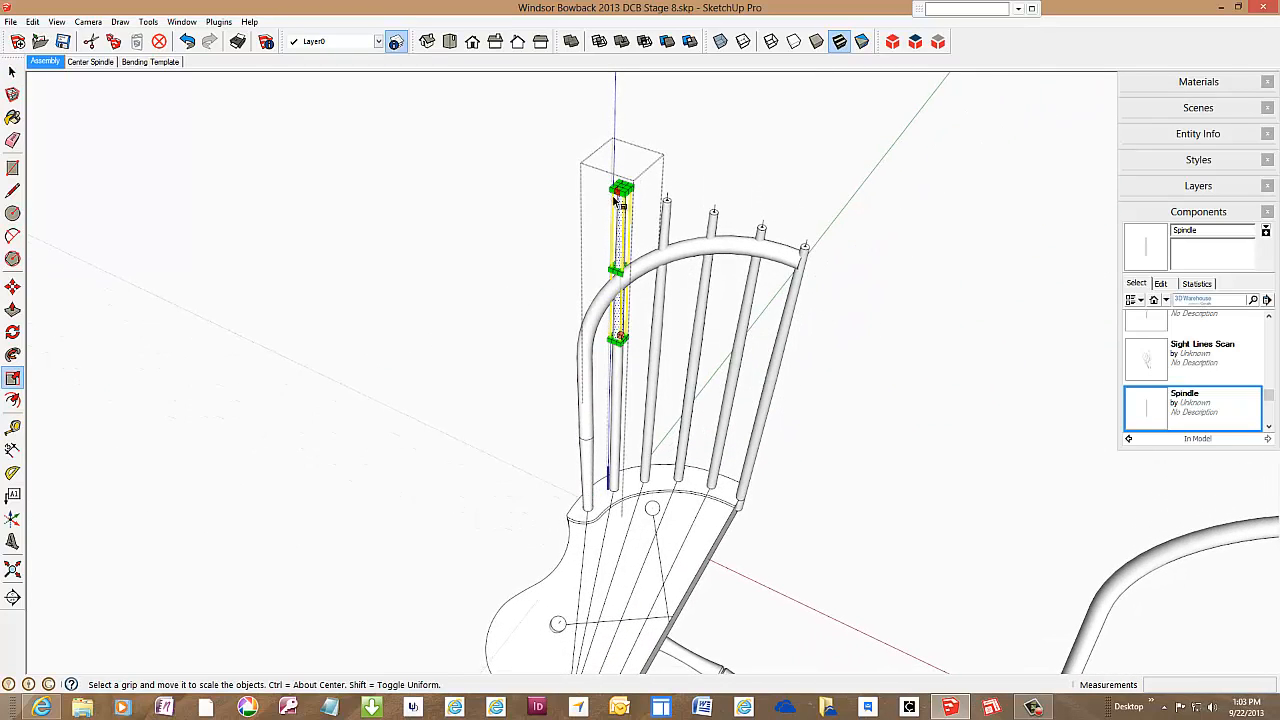
{"action": "scroll", "coordinate": [624, 207], "scroll_direction": "up", "scroll_amount": 4}
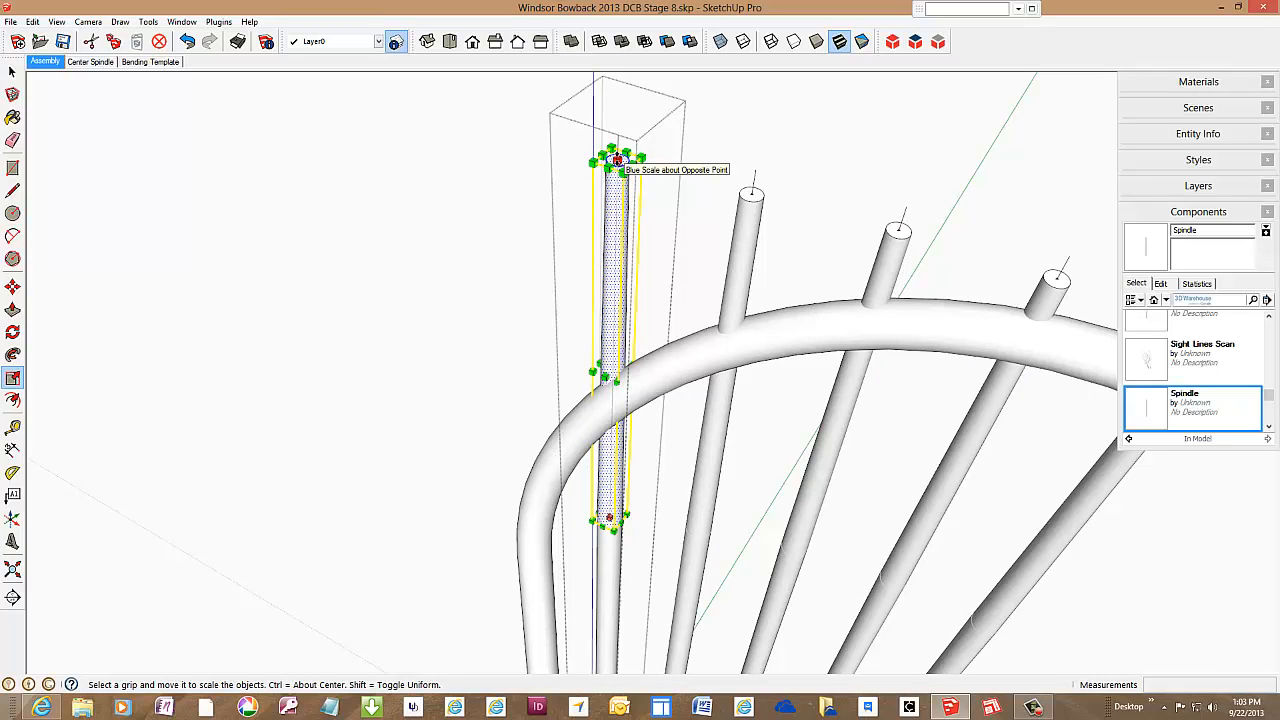
{"action": "left_click_drag", "start_coordinate": [617, 158], "coordinate": [628, 348]}
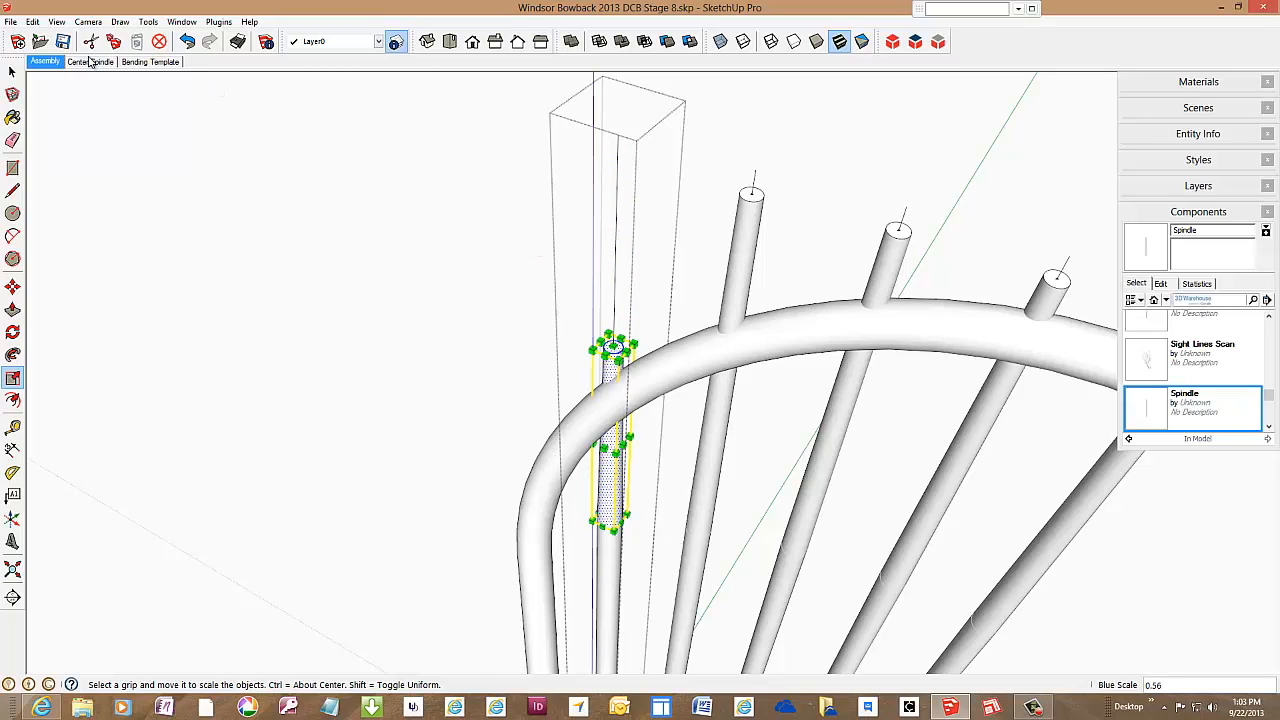
{"action": "left_click", "coordinate": [12, 72]}
{"action": "left_click", "coordinate": [357, 188]}
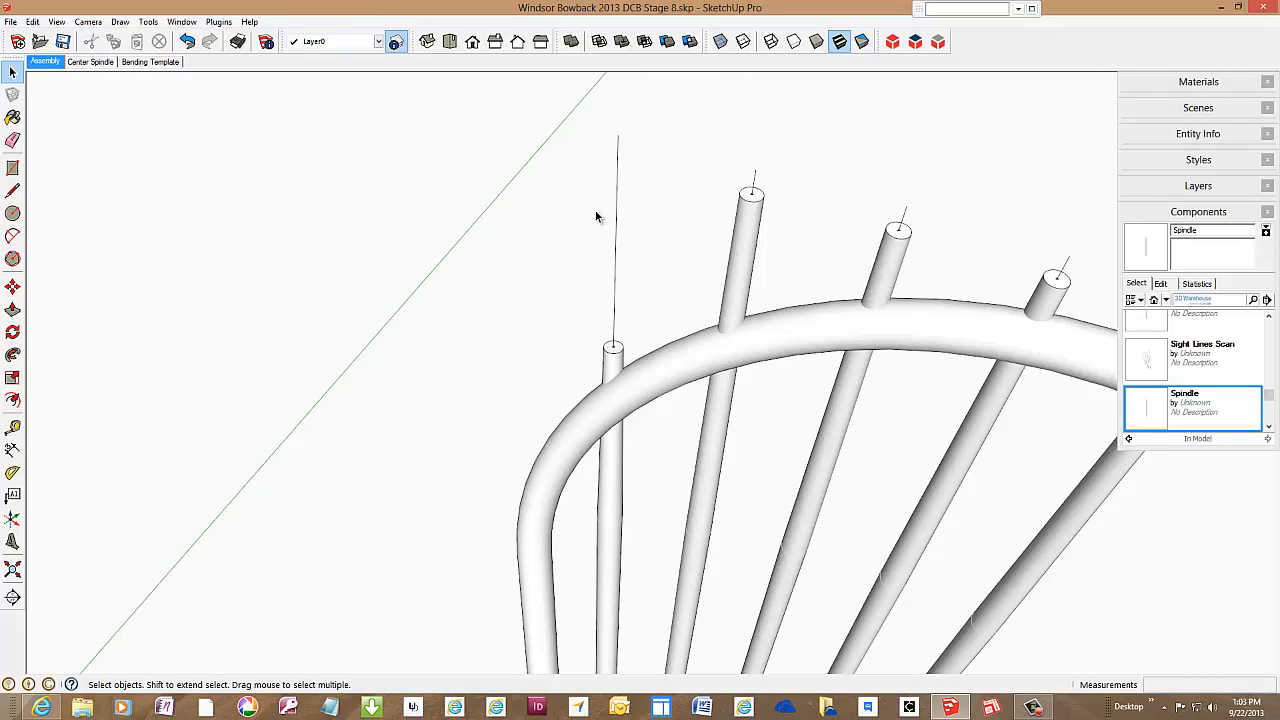
- Make the second spindle in from the bow's leg a unique component
{"action": "left_click", "coordinate": [750, 252]}
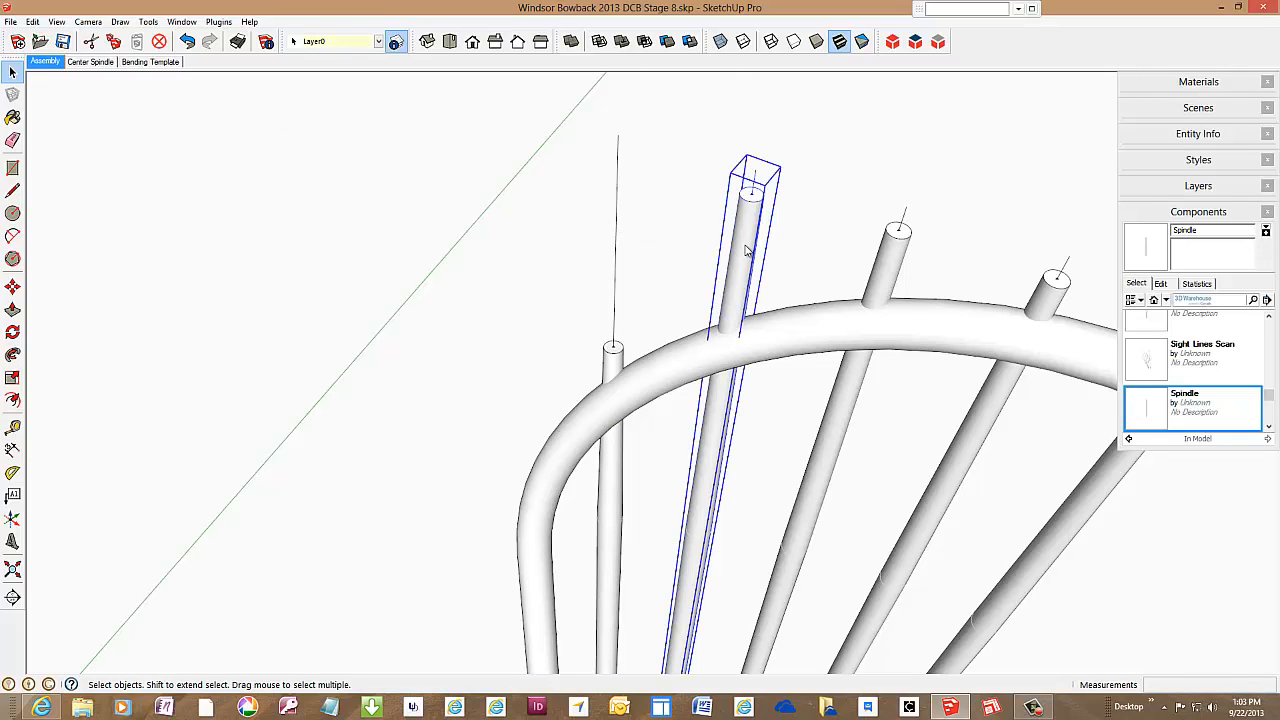
{"action": "right_click", "coordinate": [746, 251]}
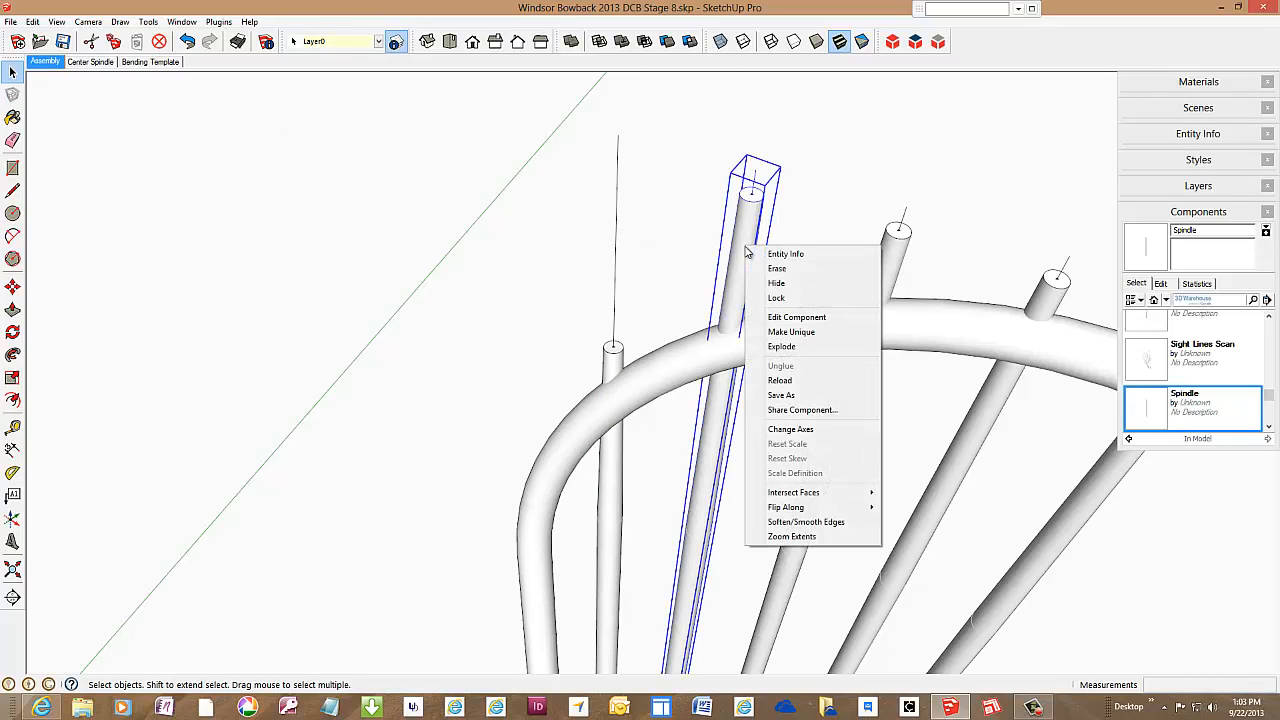
{"action": "left_click", "coordinate": [779, 334]}
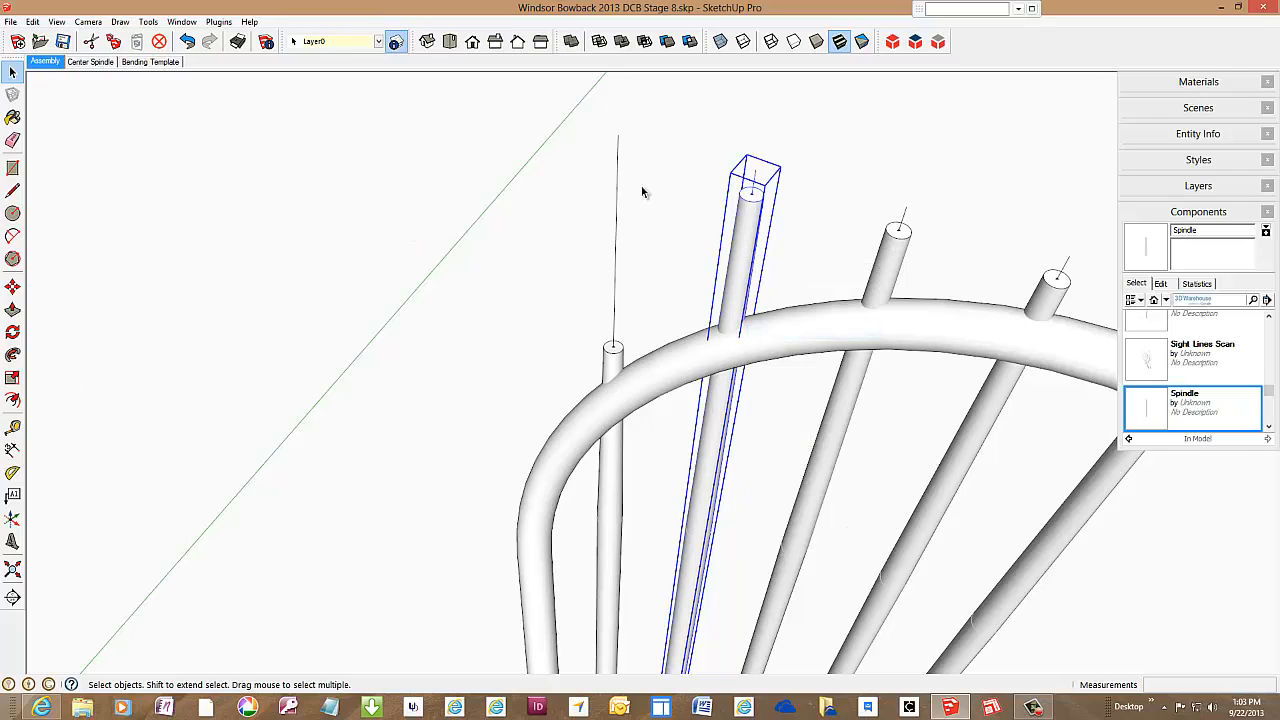
- Shorten the second spindle from the bow's leg by scaling its upper section about 0.77 along the blue axis, ending just above the bow
{"action": "right_click", "coordinate": [737, 226]}
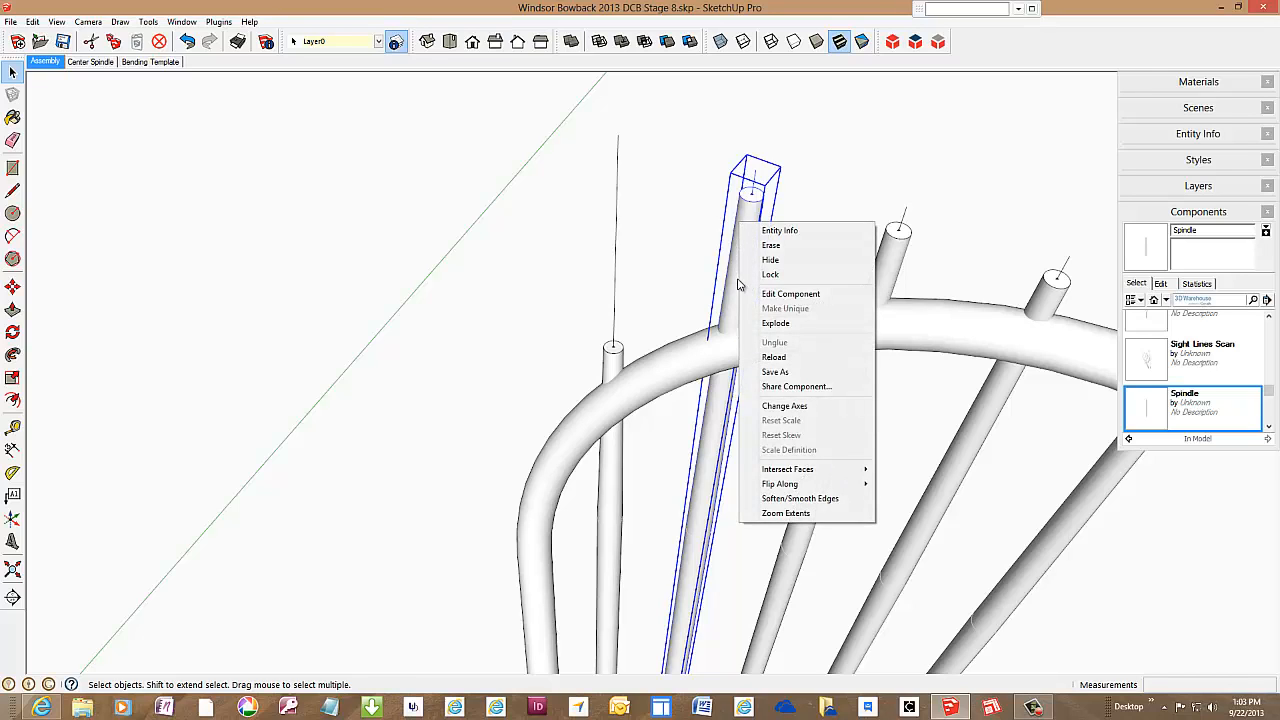
{"action": "left_click", "coordinate": [790, 296]}
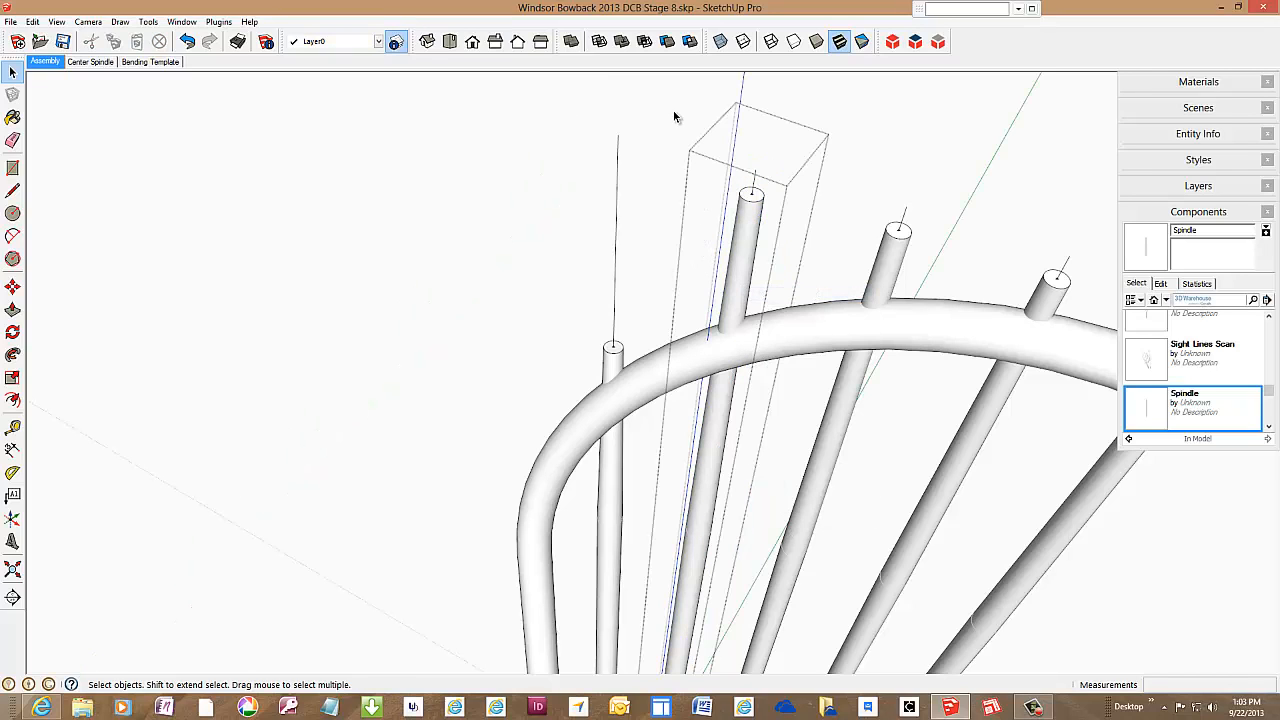
{"action": "left_click_drag", "start_coordinate": [670, 287], "coordinate": [793, 628]}
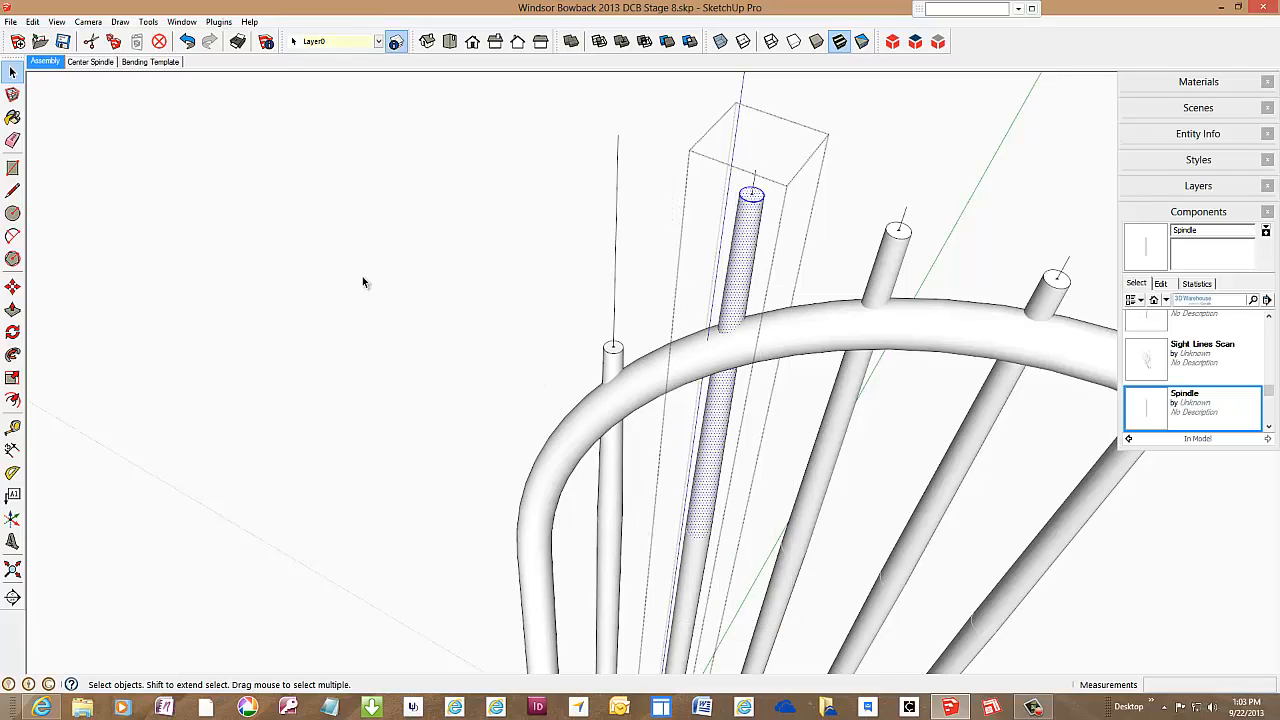
{"action": "left_click", "coordinate": [13, 380]}
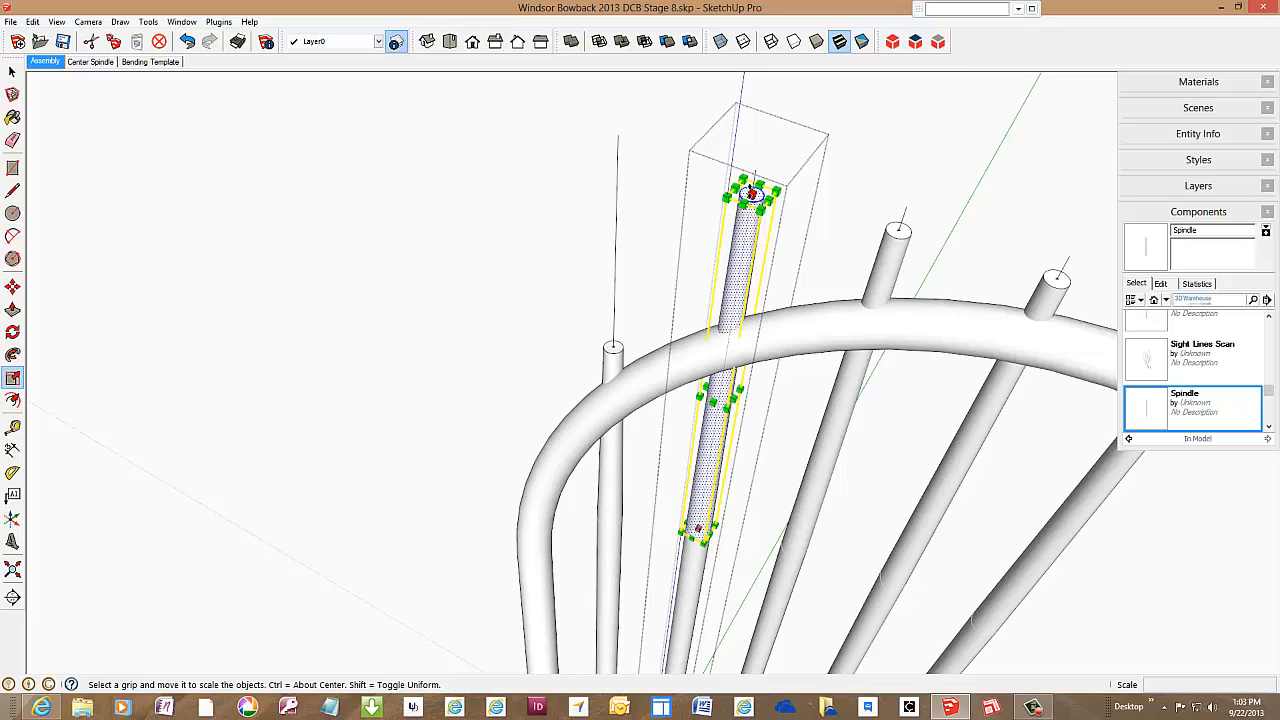
{"action": "left_click_drag", "start_coordinate": [750, 198], "coordinate": [736, 295]}
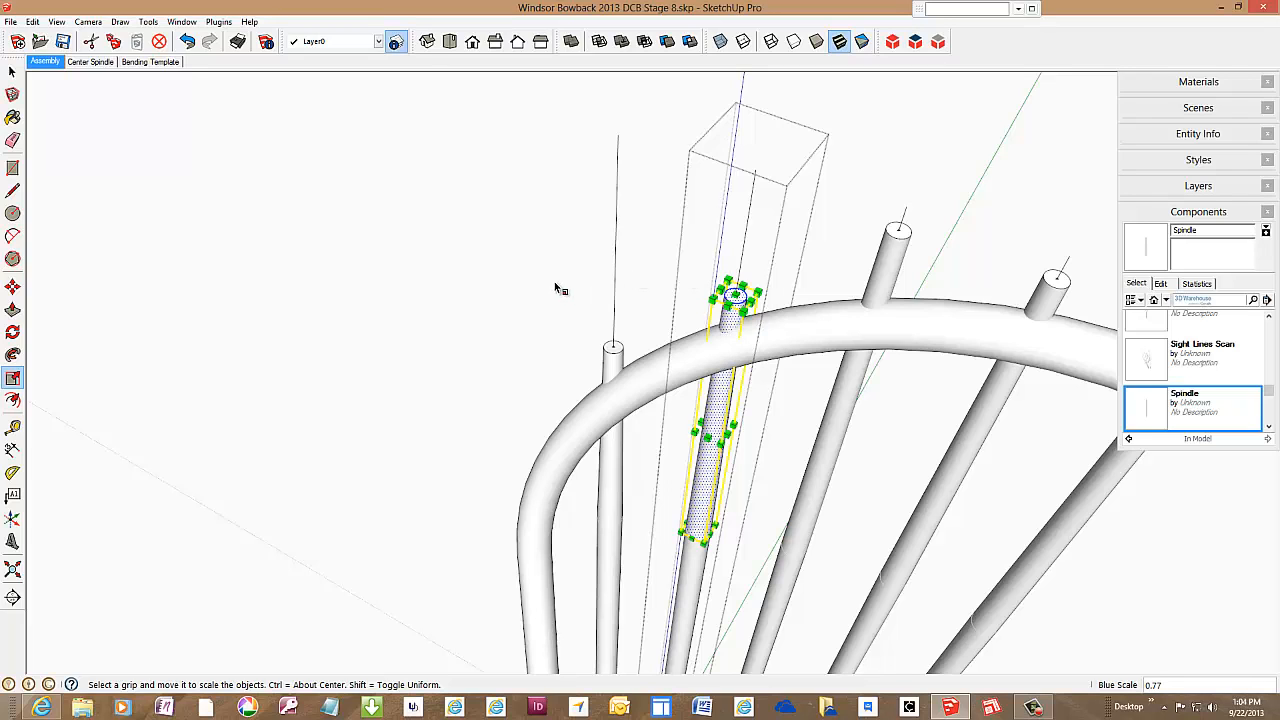
{"action": "right_click", "coordinate": [826, 205]}
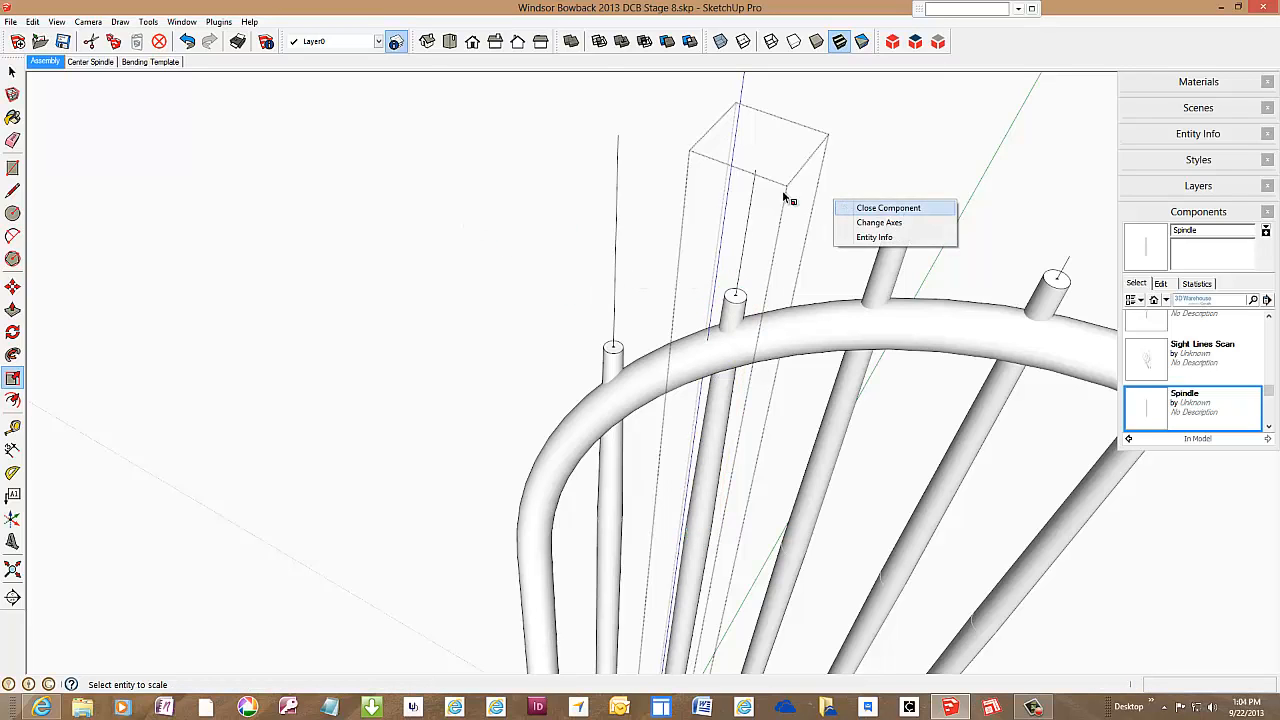
{"action": "left_click", "coordinate": [875, 207]}
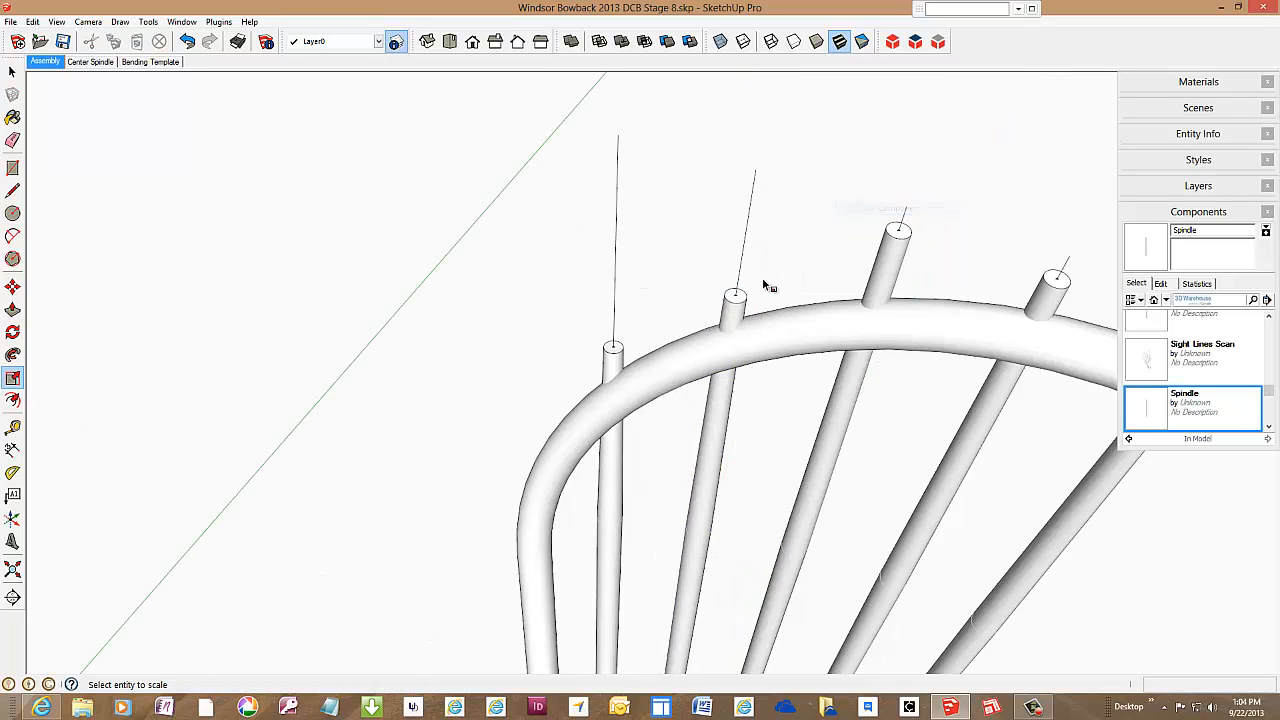
- Make the third spindle from the bow's leg unique and shorten it by scaling its upper section about 0.91 along the blue axis
{"action": "right_click", "coordinate": [882, 250]}
{"action": "left_click", "coordinate": [915, 338]}
{"action": "right_click", "coordinate": [887, 242]}
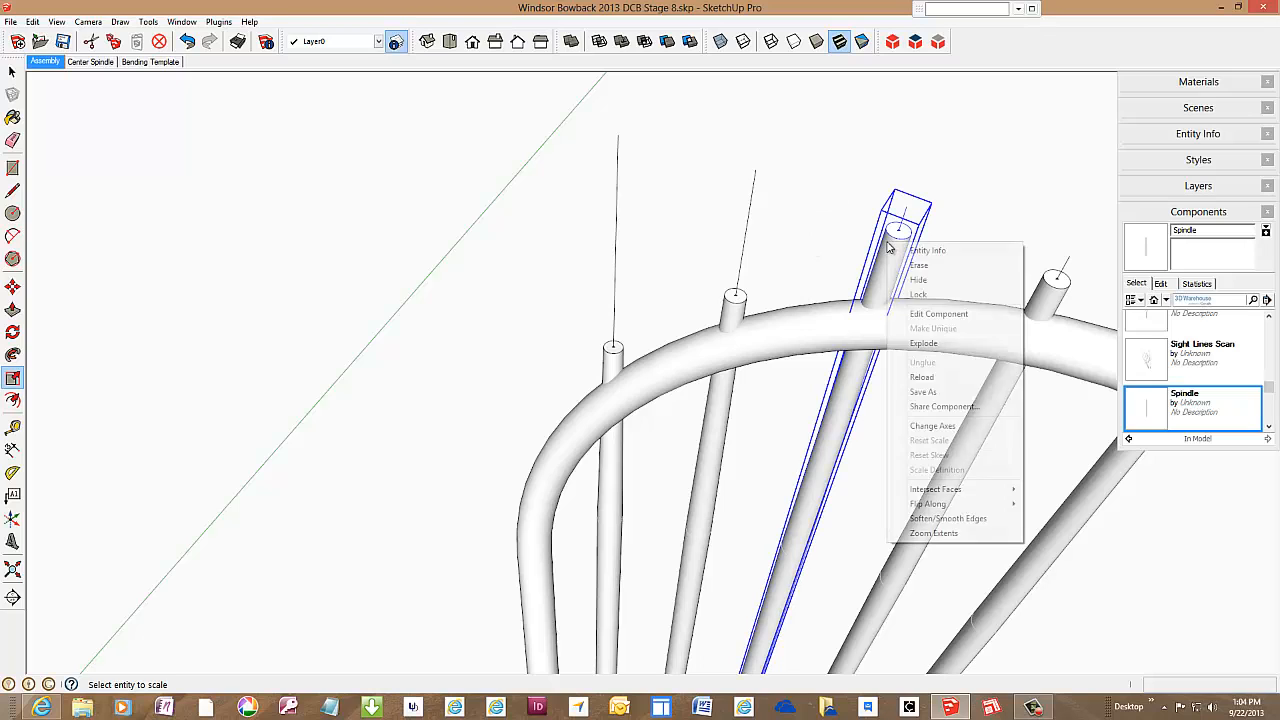
{"action": "left_click", "coordinate": [925, 314]}
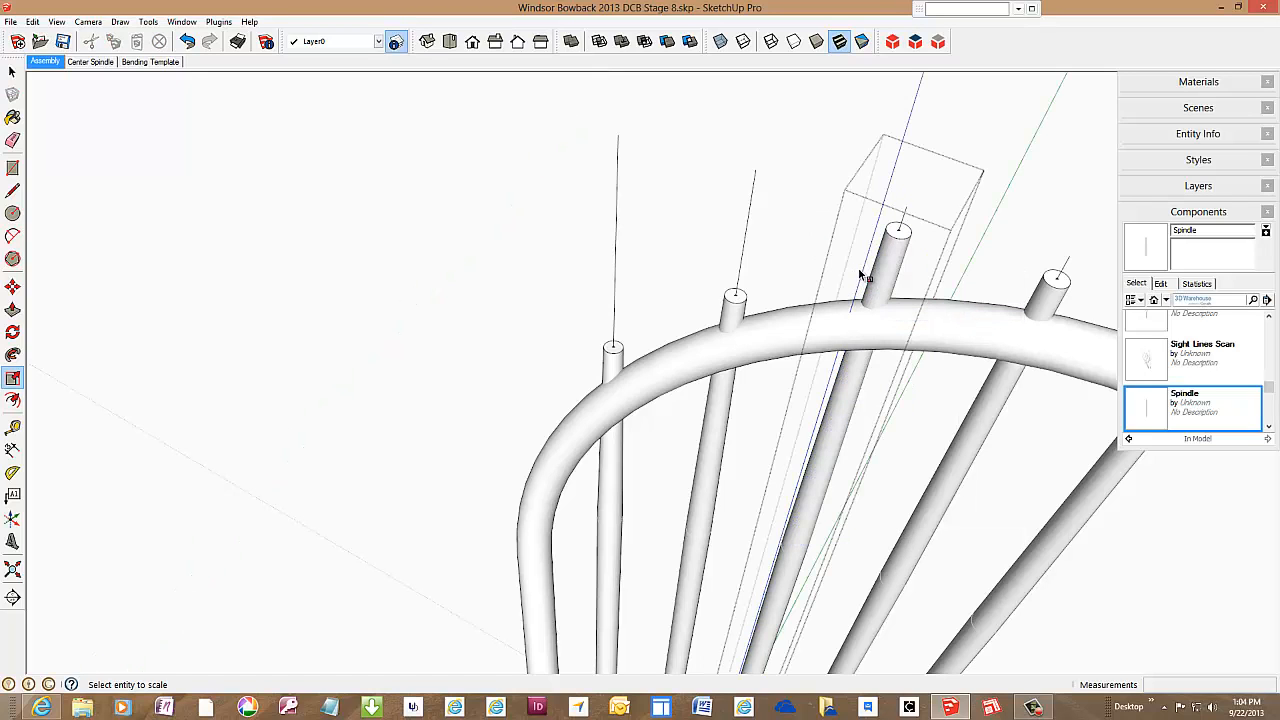
{"action": "left_click", "coordinate": [12, 71]}
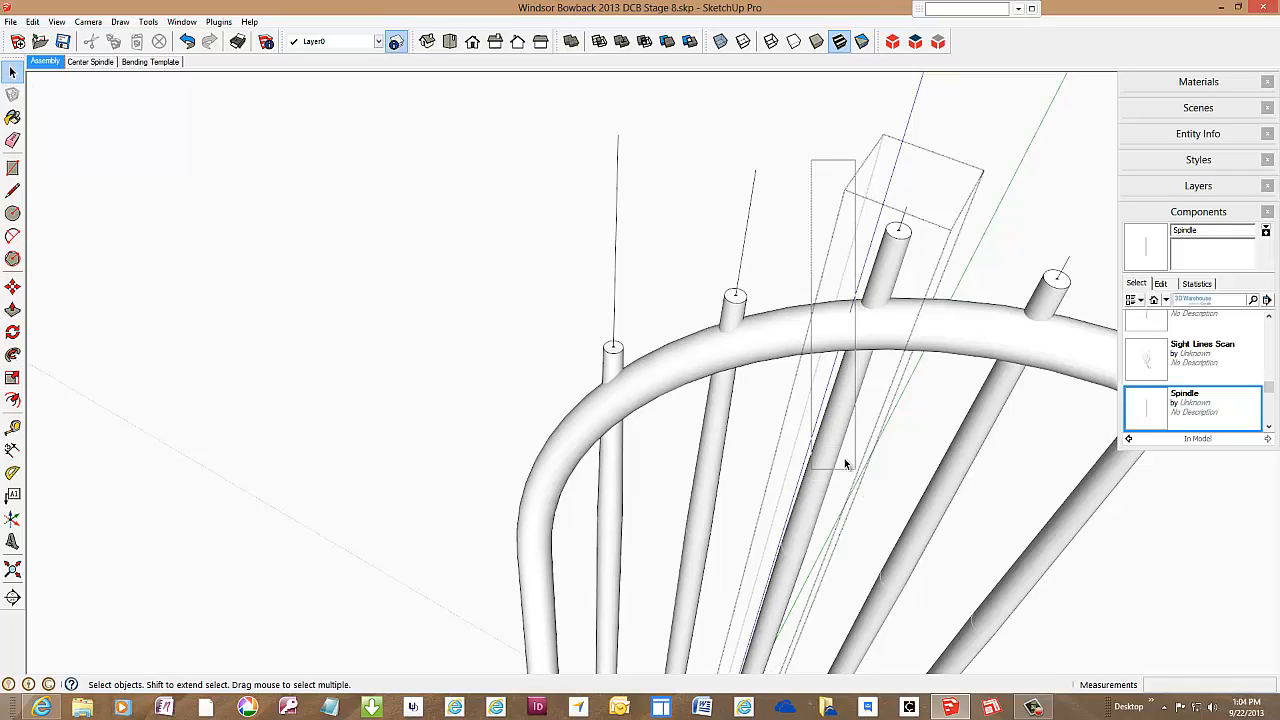
{"action": "mouse_move", "coordinate": [672, 137]}
{"action": "left_mouse_down"}
{"action": "mouse_move", "coordinate": [878, 438]}
{"action": "mouse_move", "coordinate": [979, 541]}
{"action": "mouse_move", "coordinate": [980, 577]}
{"action": "left_mouse_up"}
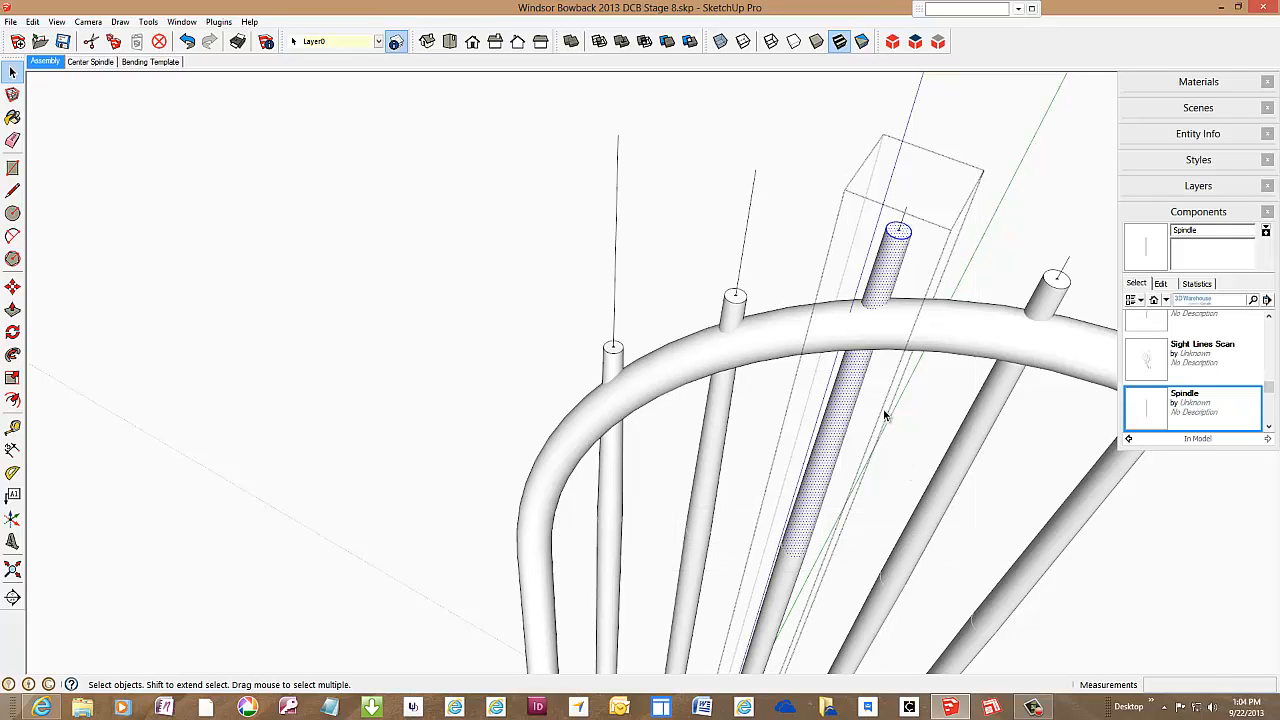
{"action": "left_click", "coordinate": [13, 377]}
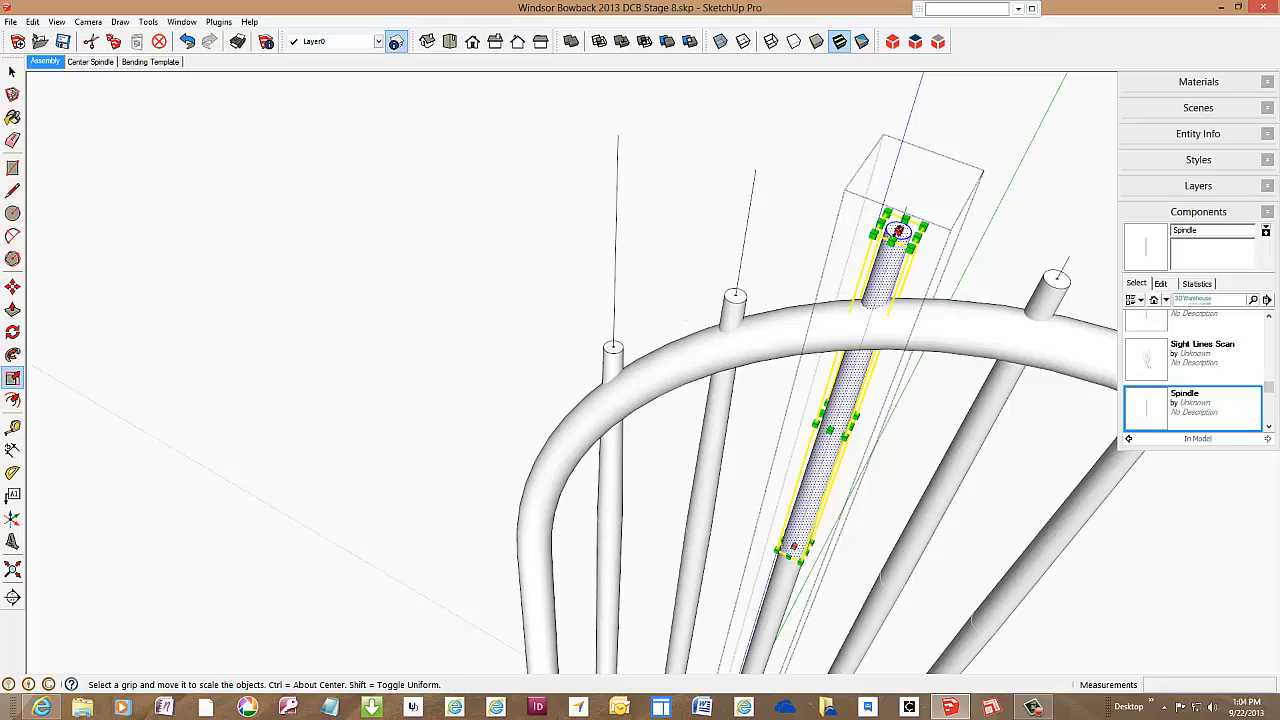
{"action": "left_click_drag", "start_coordinate": [897, 230], "coordinate": [884, 272]}
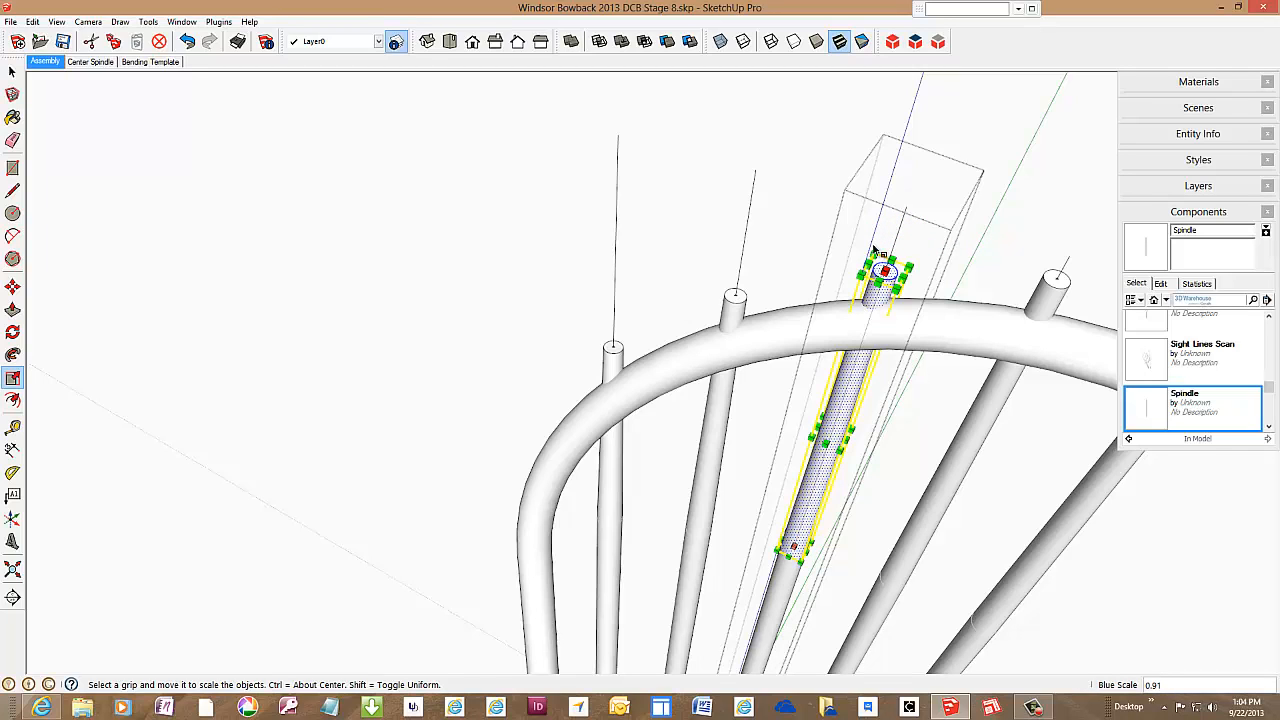
{"action": "right_click", "coordinate": [796, 185]}
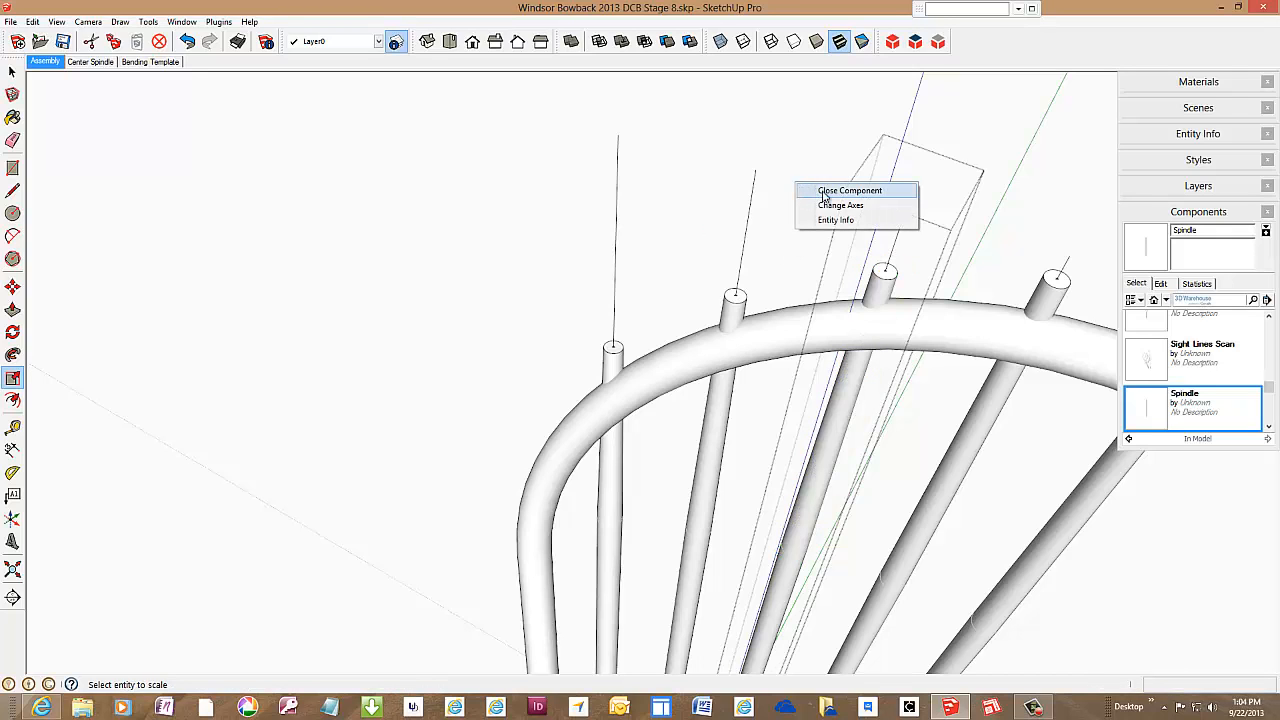
{"action": "left_click", "coordinate": [824, 192]}
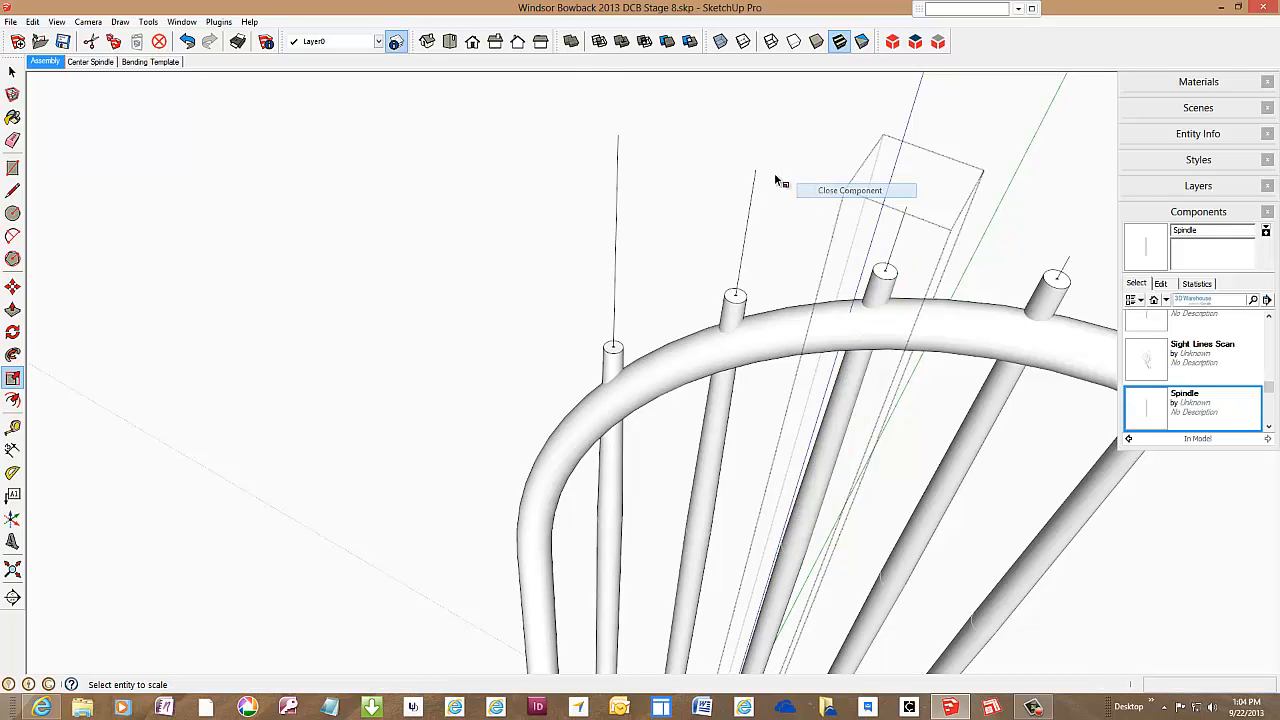
- Copy the bow, seat, both legs, side stretcher and four off-center spindles about 19 3/16" along the red axis, excluding center spindle and cross stretcher
{"action": "left_click", "coordinate": [595, 392]}
{"action": "scroll", "coordinate": [595, 392], "scroll_direction": "down", "scroll_amount": 4}
{"action": "left_click", "coordinate": [622, 473]}
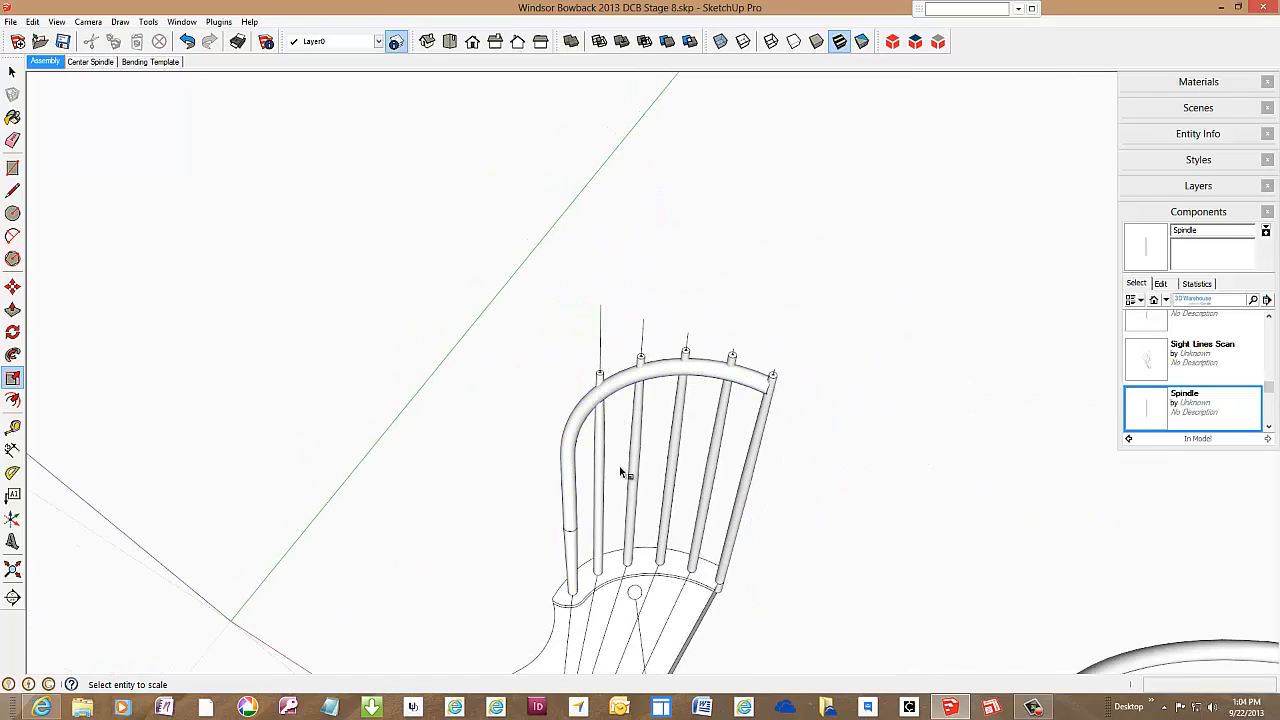
{"action": "left_click", "coordinate": [632, 455]}
{"action": "middle_click_drag", "start_coordinate": [634, 449], "coordinate": [665, 139]}
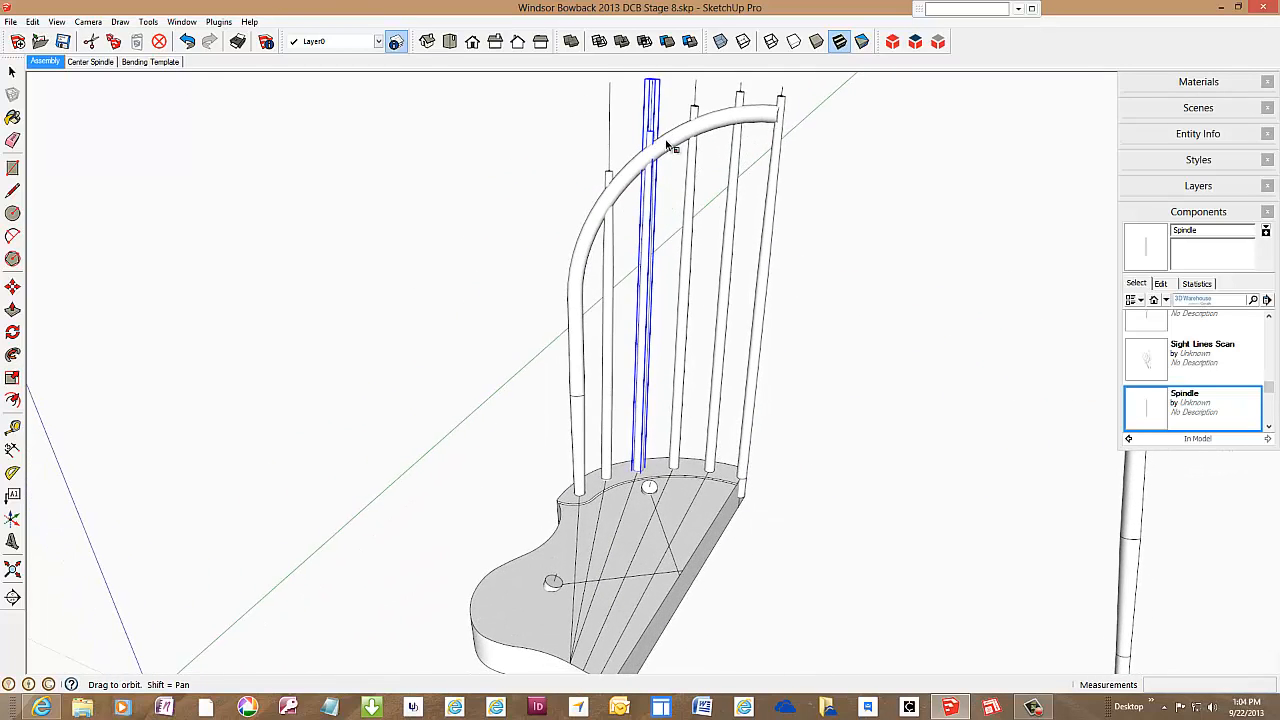
{"action": "key", "text": "s"}
{"action": "scroll", "coordinate": [612, 210], "scroll_direction": "down", "scroll_amount": 5}
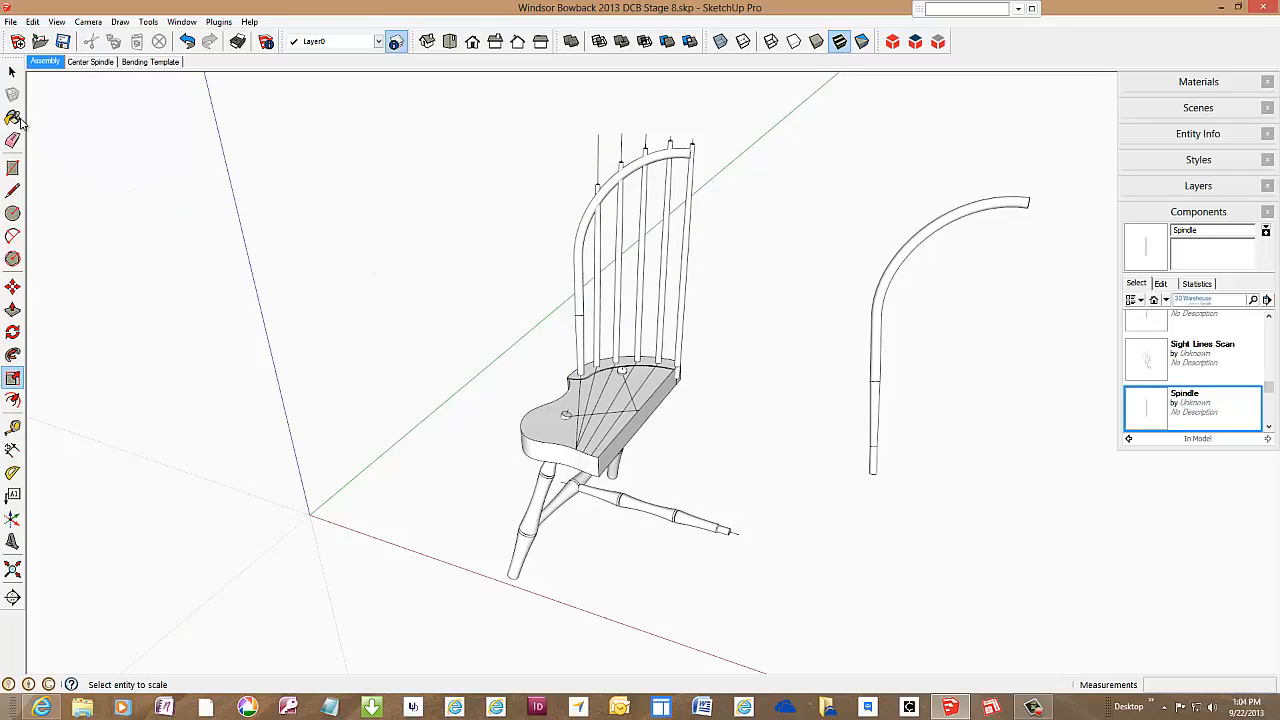
{"action": "left_click", "coordinate": [12, 71]}
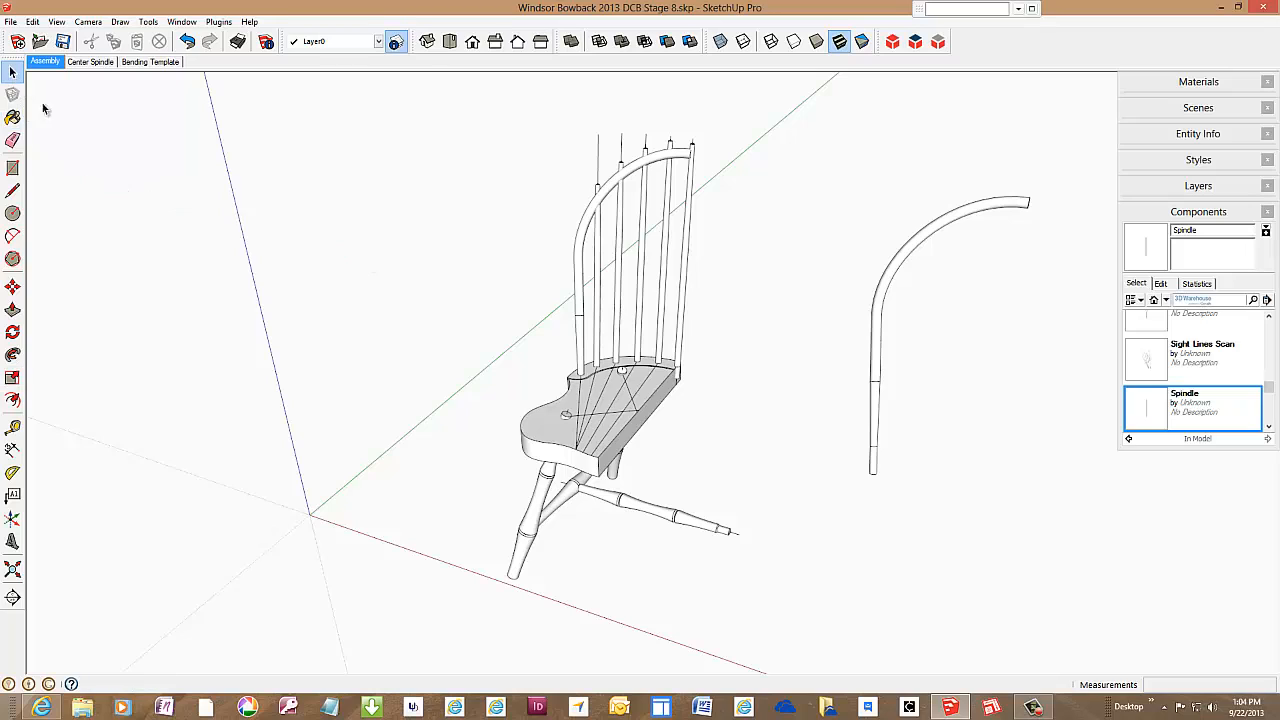
{"action": "left_click", "coordinate": [576, 307]}
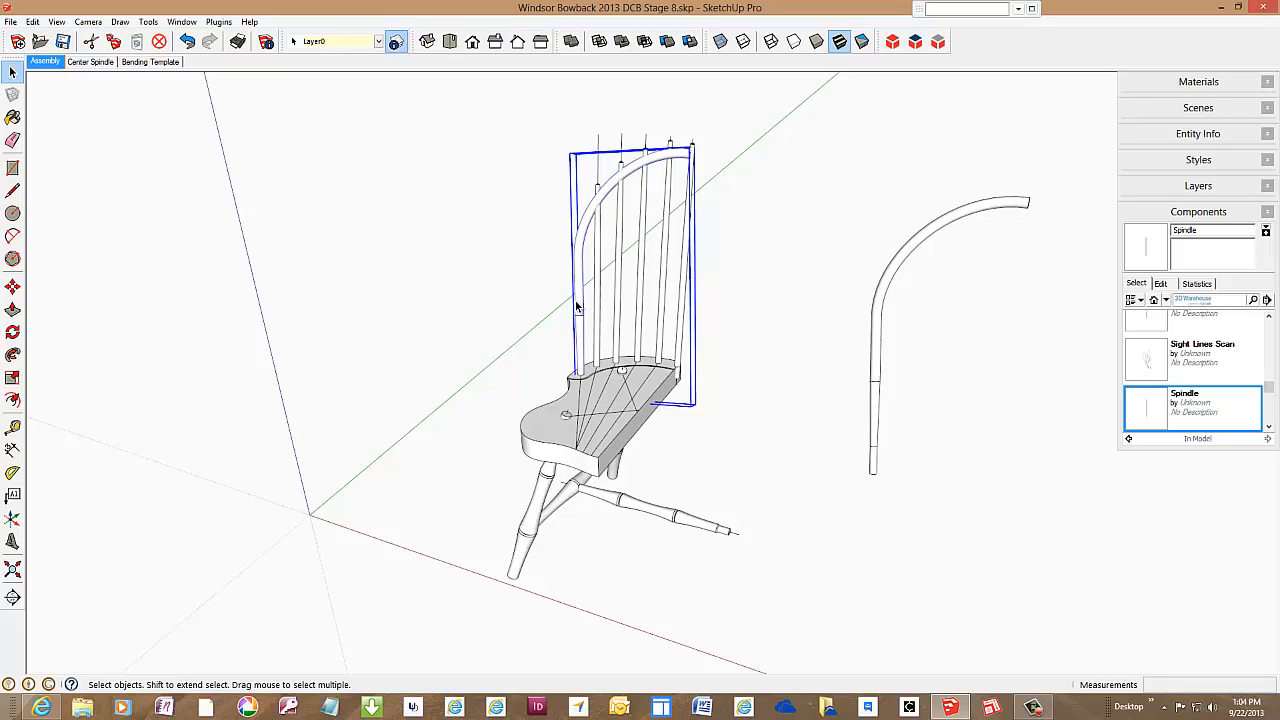
{"action": "left_click", "coordinate": [543, 434], "text": "shift"}
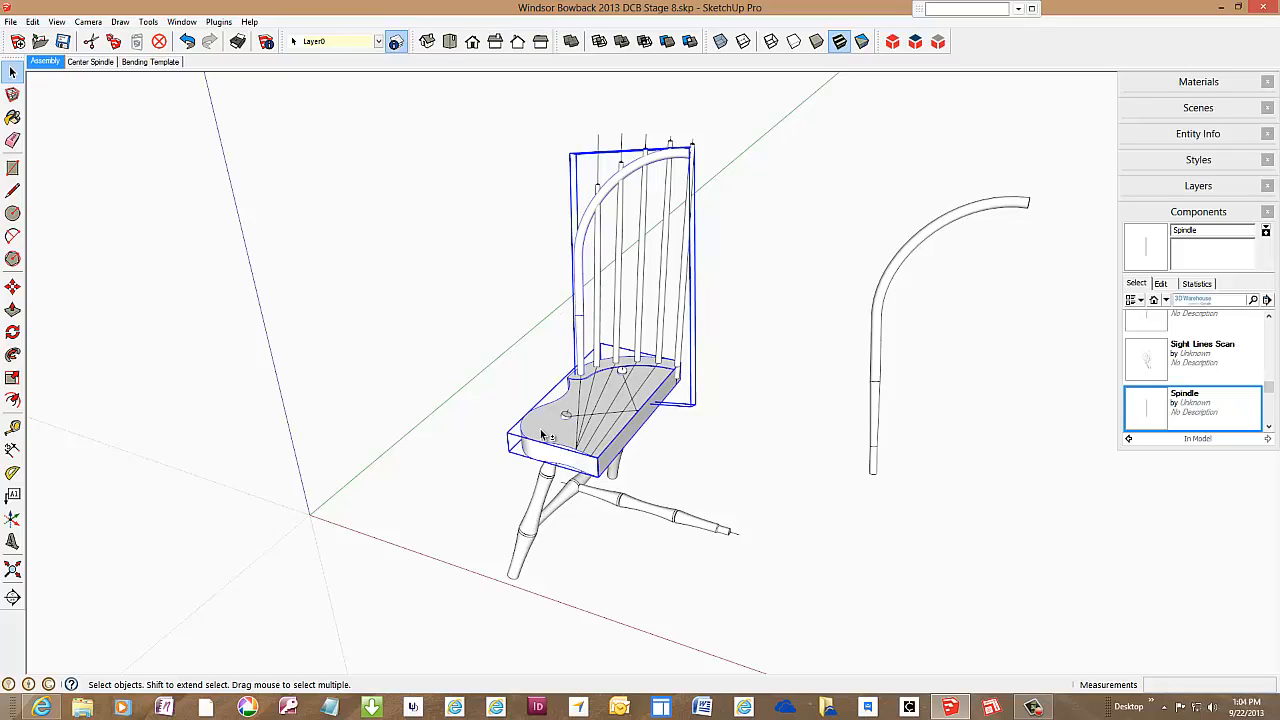
{"action": "left_click", "coordinate": [531, 515], "text": "shift"}
{"action": "left_click", "coordinate": [618, 478], "text": "shift"}
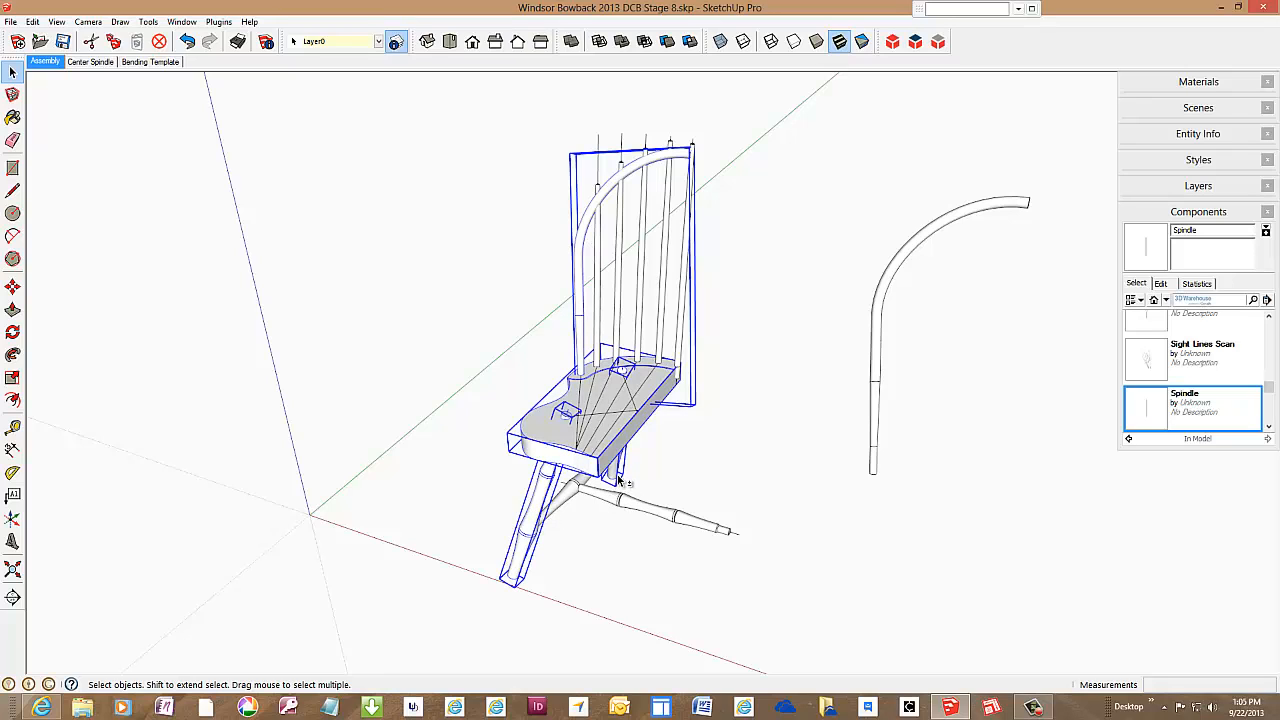
{"action": "left_click", "coordinate": [562, 501], "text": "shift"}
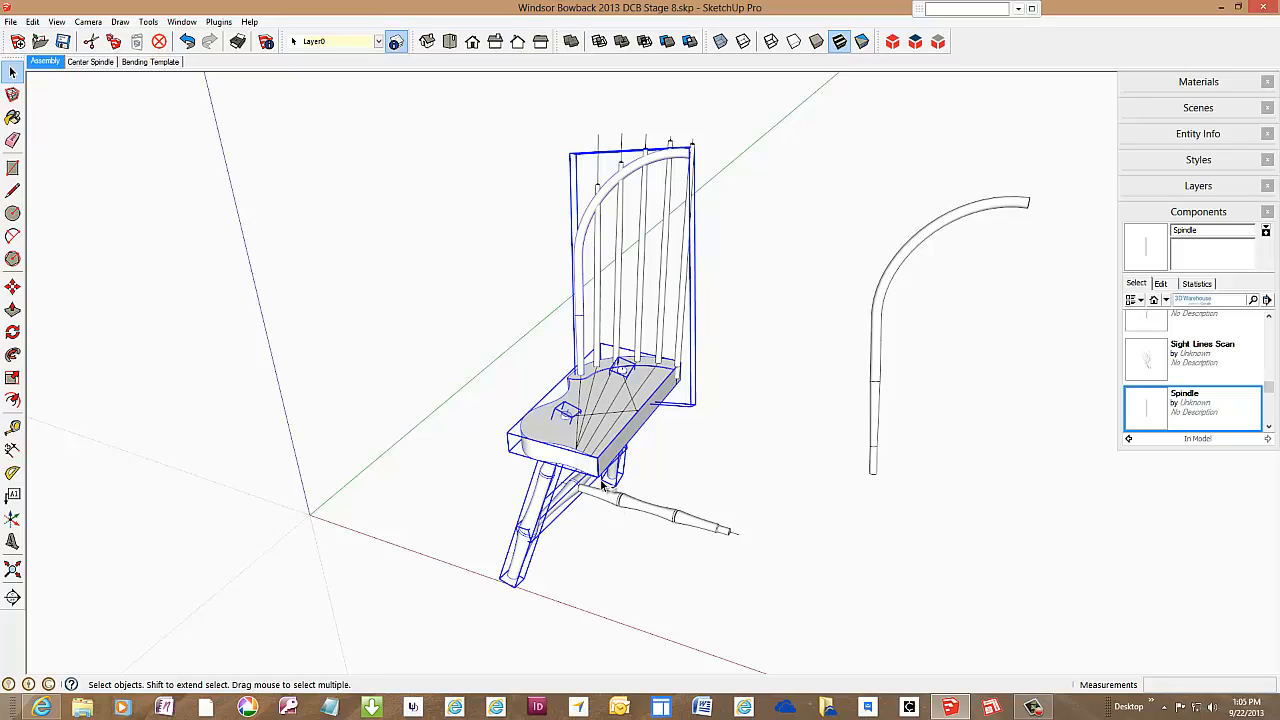
{"action": "left_click", "coordinate": [598, 290], "text": "shift"}
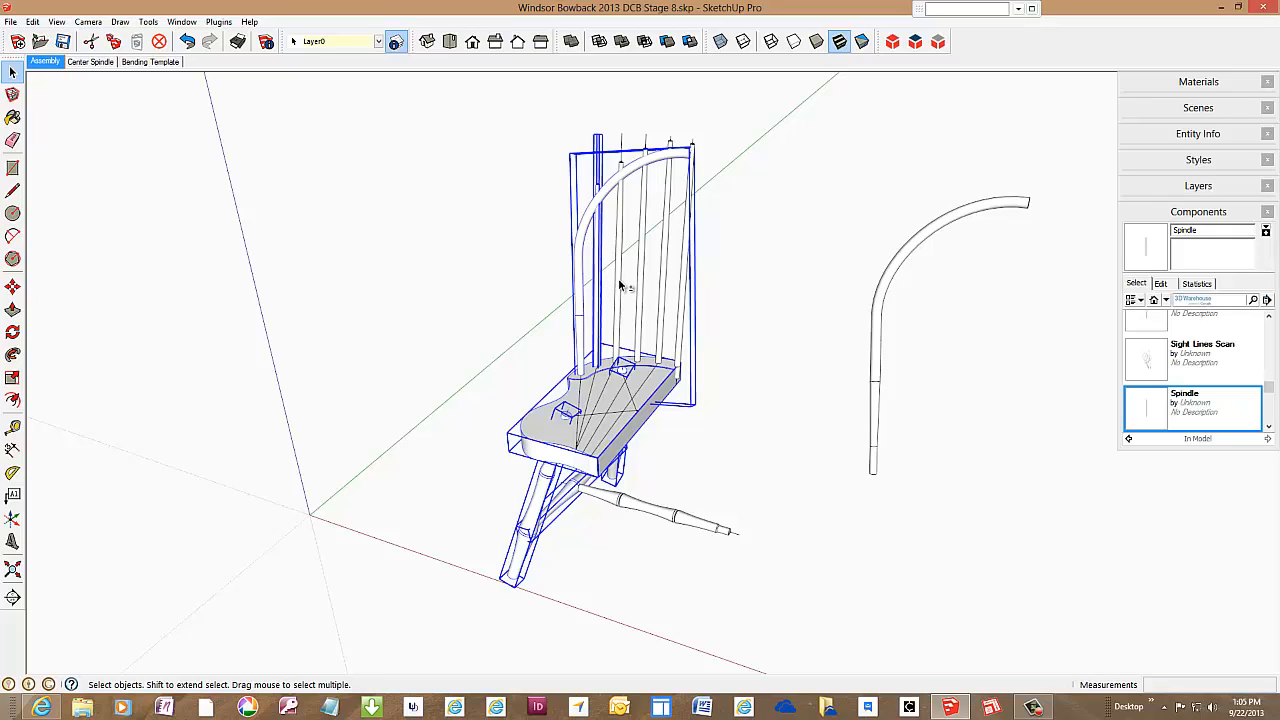
{"action": "left_click", "coordinate": [620, 287], "text": "shift"}
{"action": "left_click", "coordinate": [655, 290], "text": "shift"}
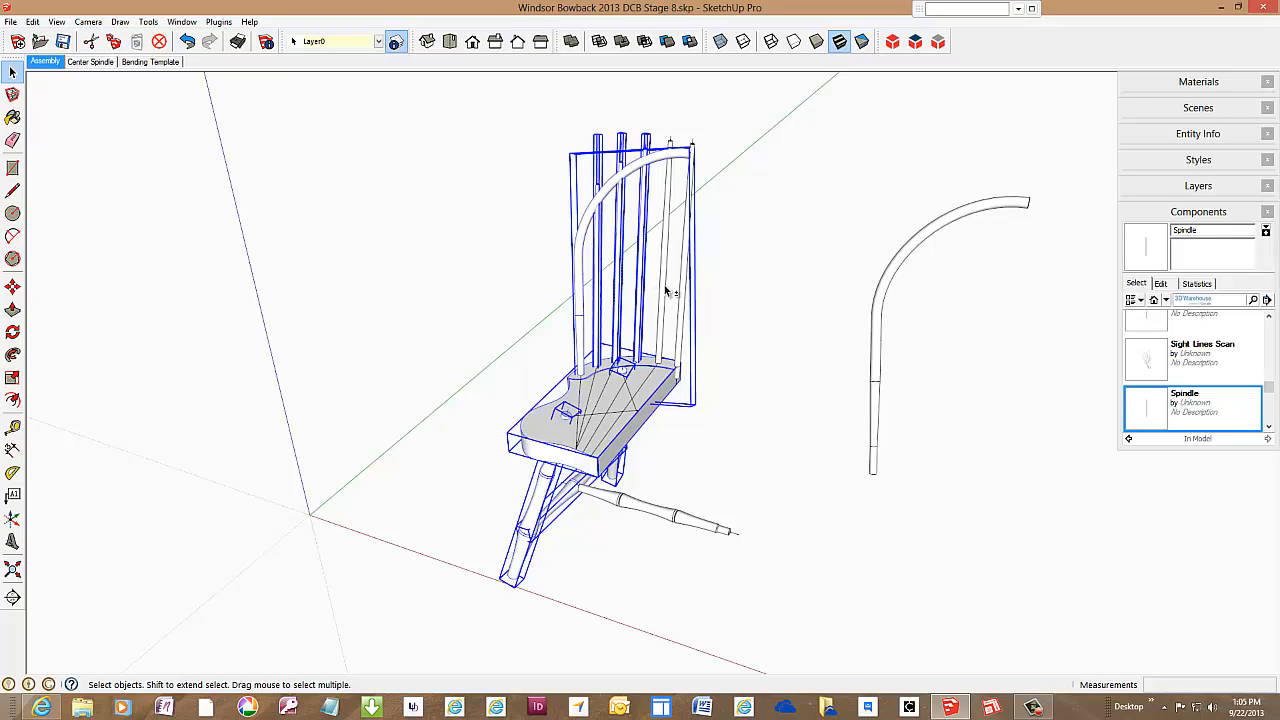
{"action": "left_click", "coordinate": [666, 292], "text": "shift"}
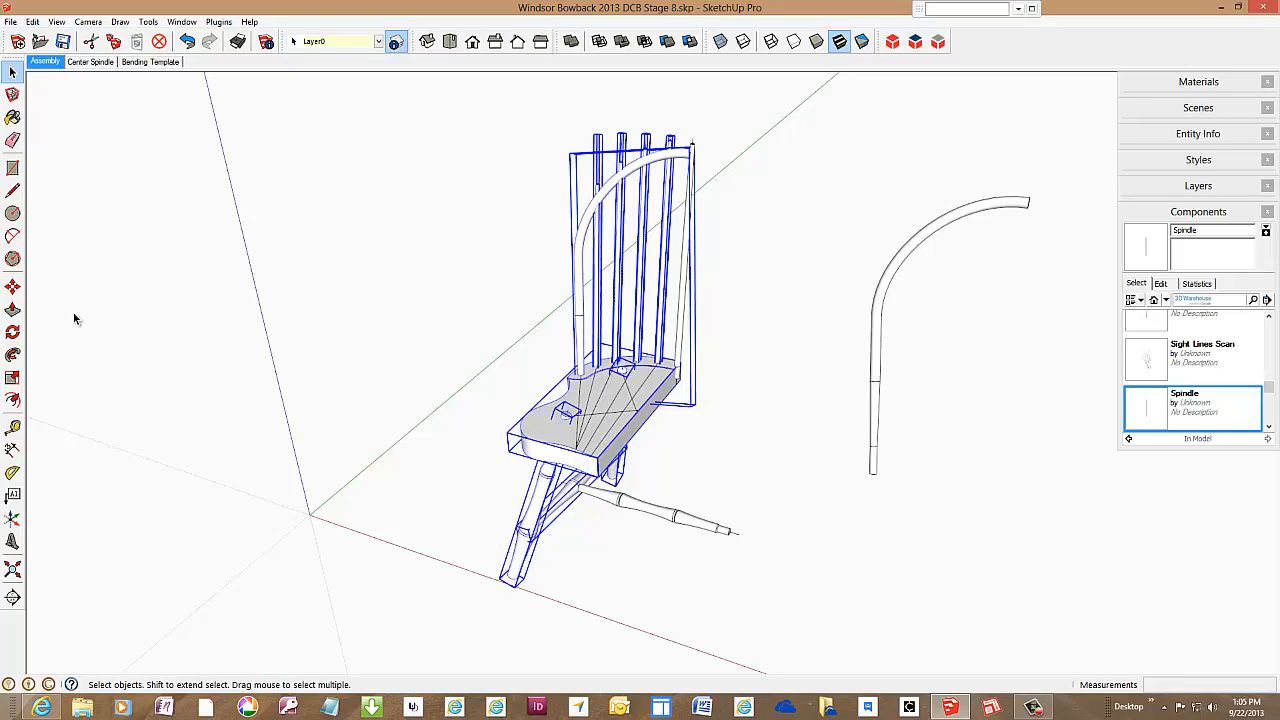
{"action": "left_click", "coordinate": [12, 287]}
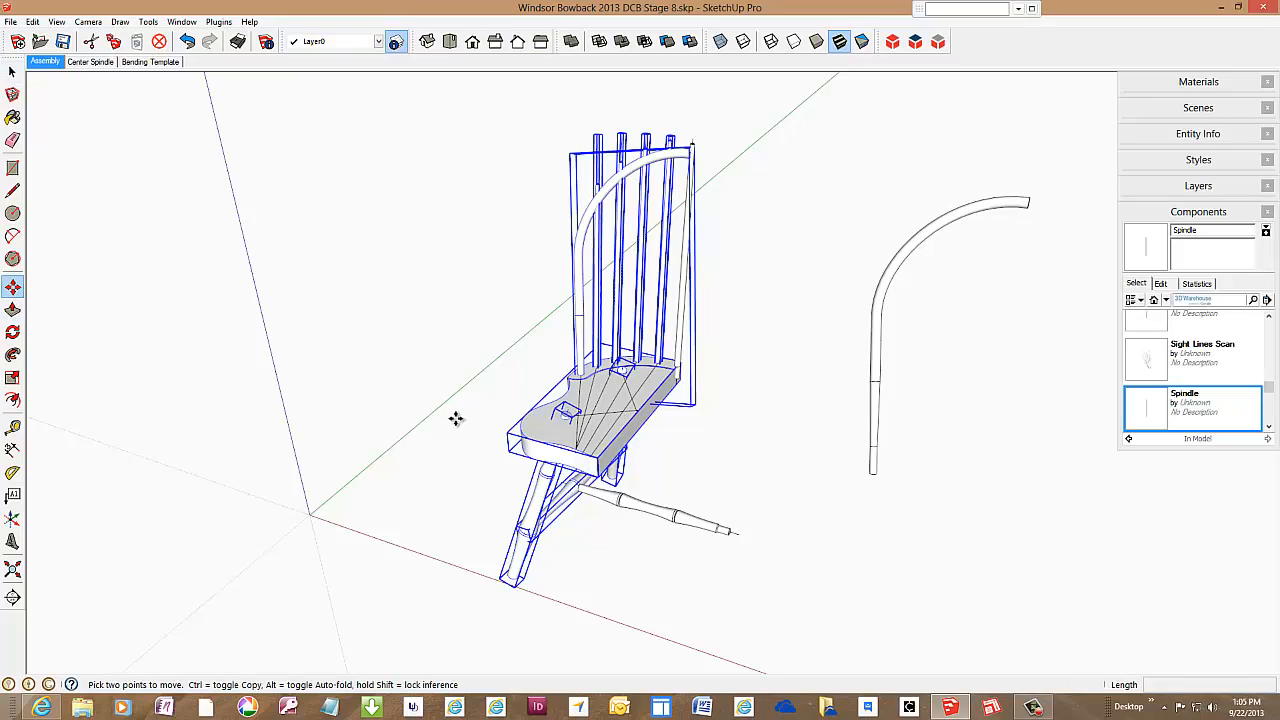
{"action": "key", "text": "ctrl"}
{"action": "left_click", "coordinate": [525, 440]}
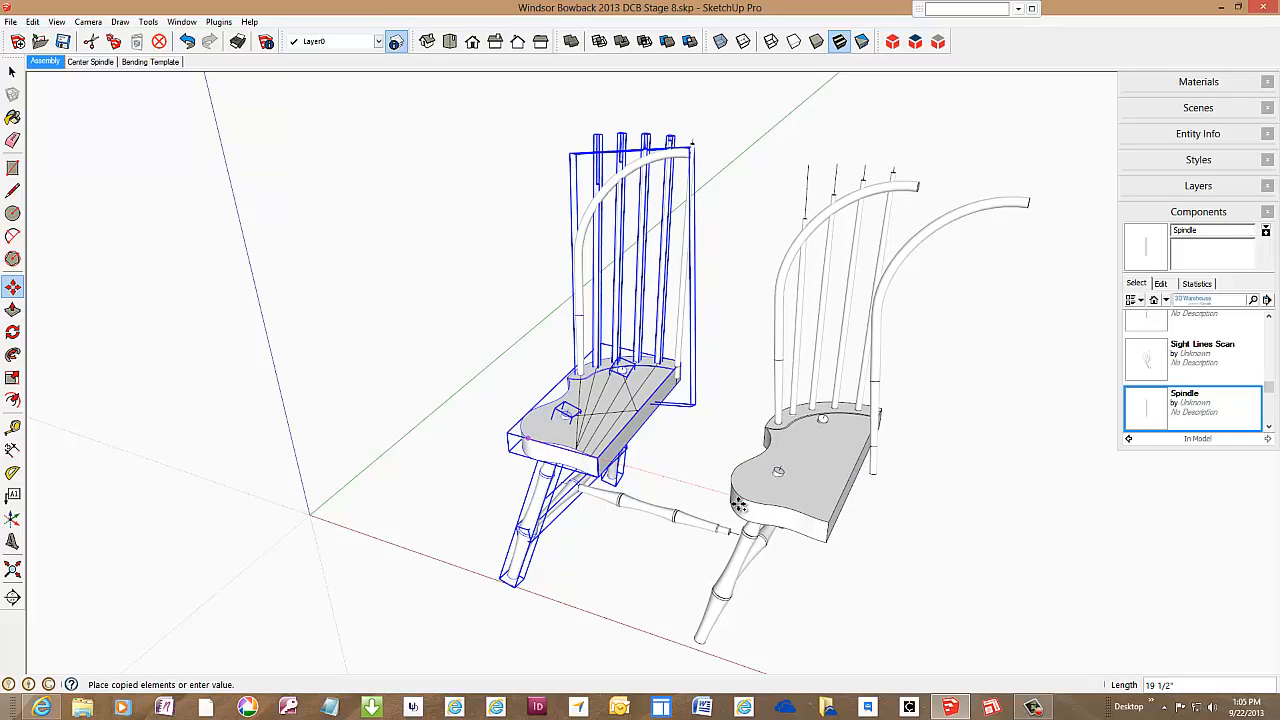
{"action": "left_click", "coordinate": [737, 505]}
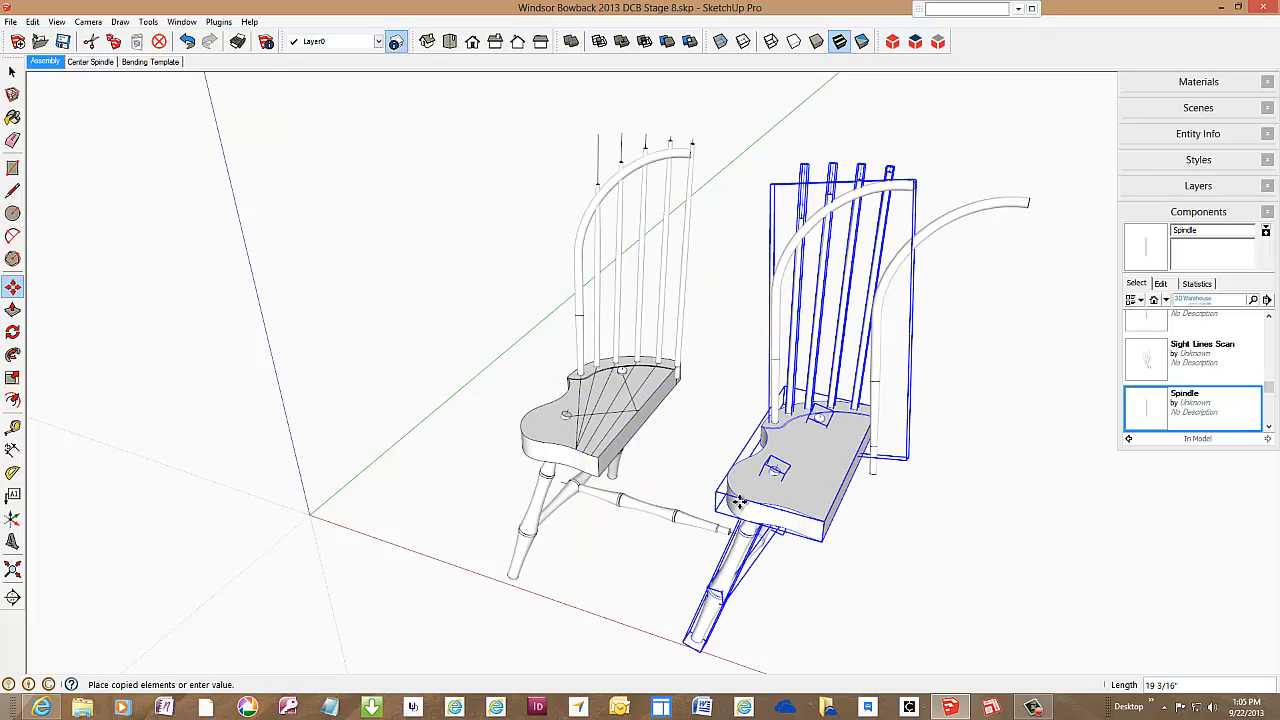
- Flip the copied half-chair parts along the red direction to mirror them
{"action": "right_click", "coordinate": [765, 506]}
{"action": "mouse_move", "coordinate": [795, 456]}
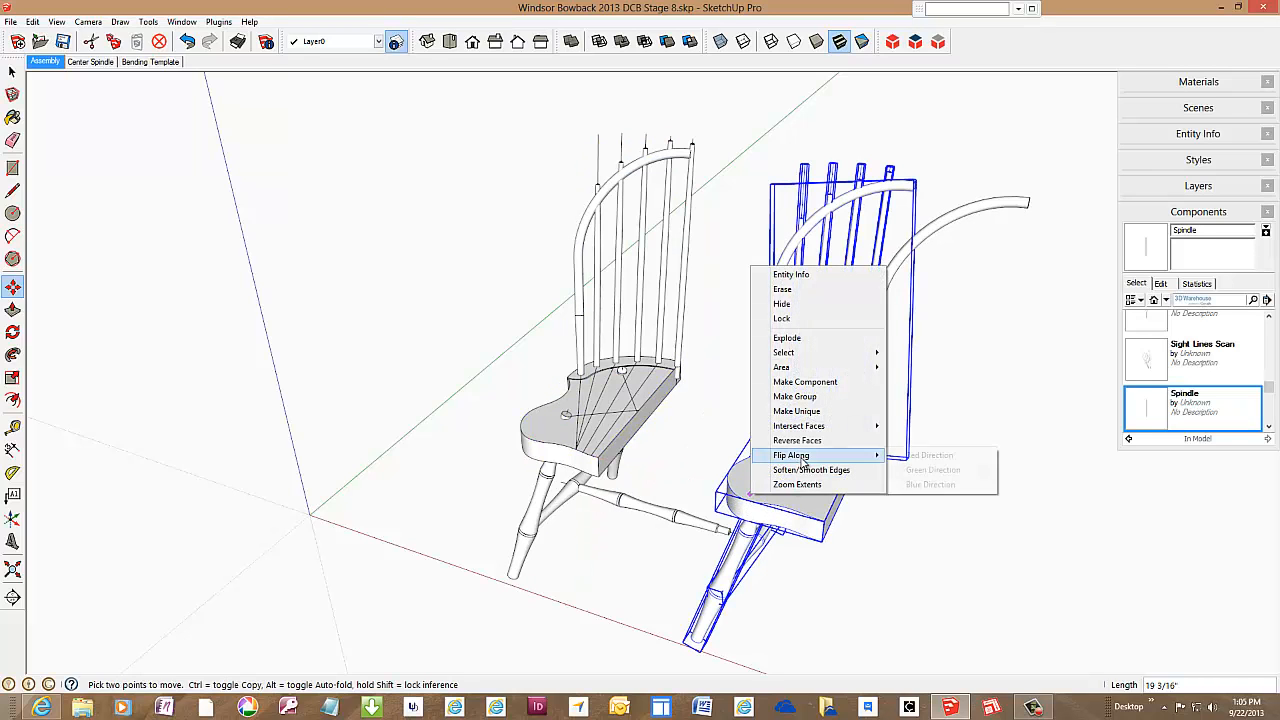
{"action": "left_click", "coordinate": [917, 456]}
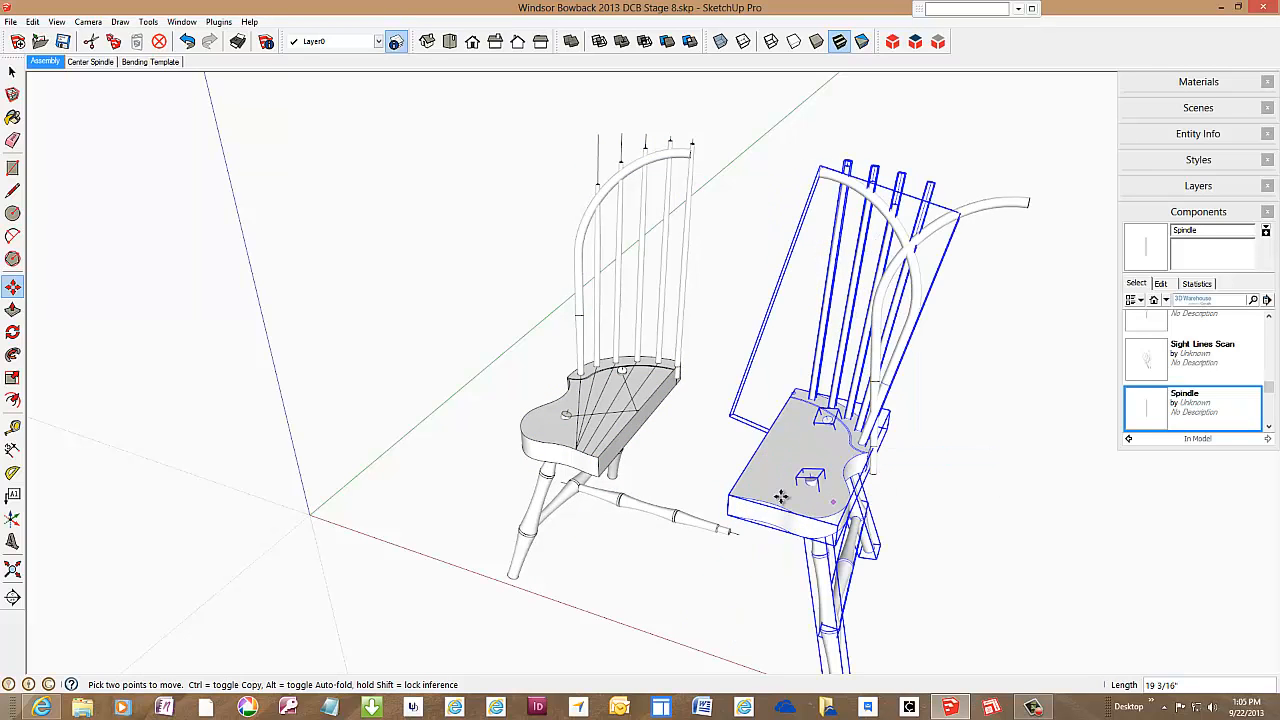
- Move the mirrored half along the red axis until its seat's center edge meets that of the original seat half
{"action": "left_click", "coordinate": [727, 497]}
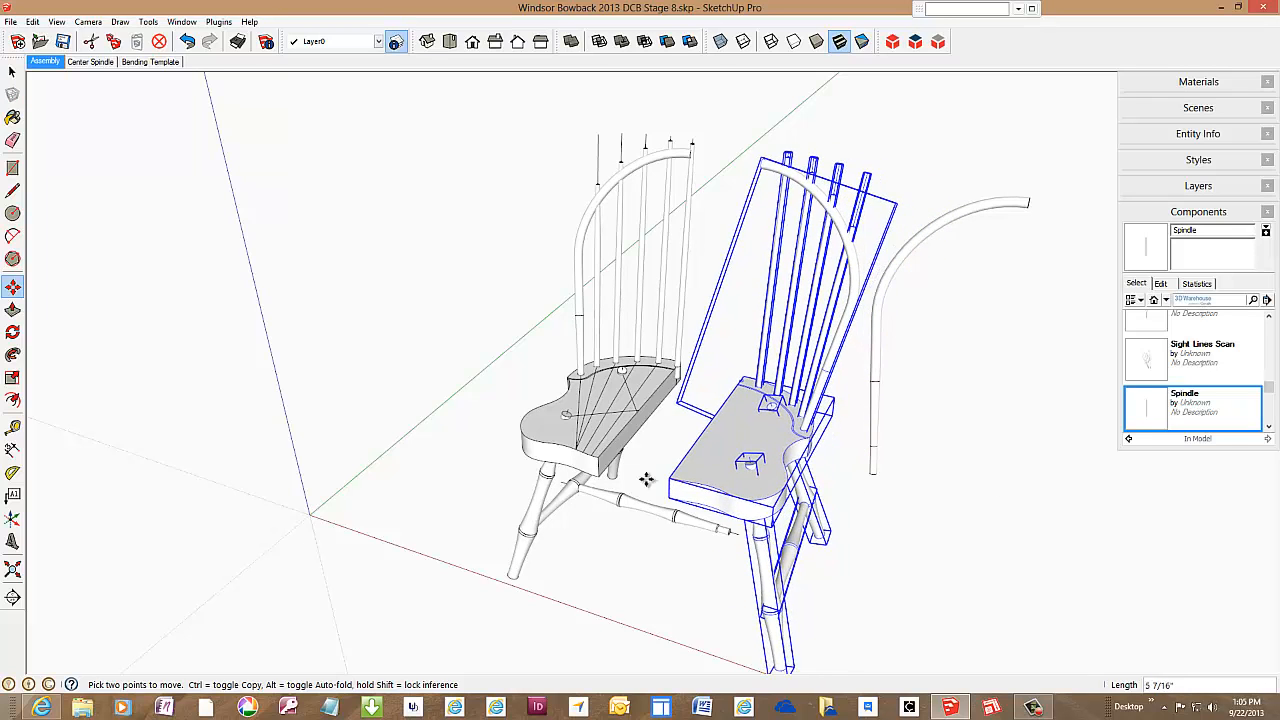
{"action": "scroll", "coordinate": [605, 465], "scroll_direction": "up", "scroll_amount": 5}
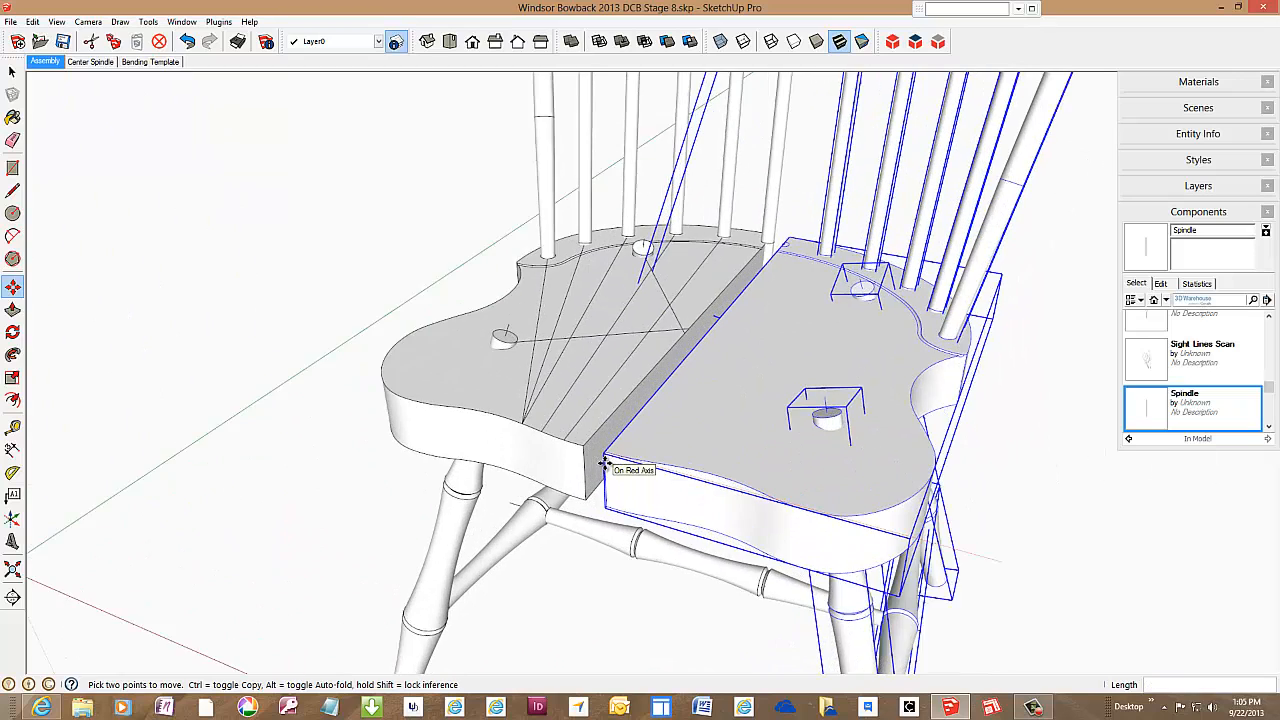
{"action": "scroll", "coordinate": [605, 465], "scroll_direction": "up", "scroll_amount": 4}
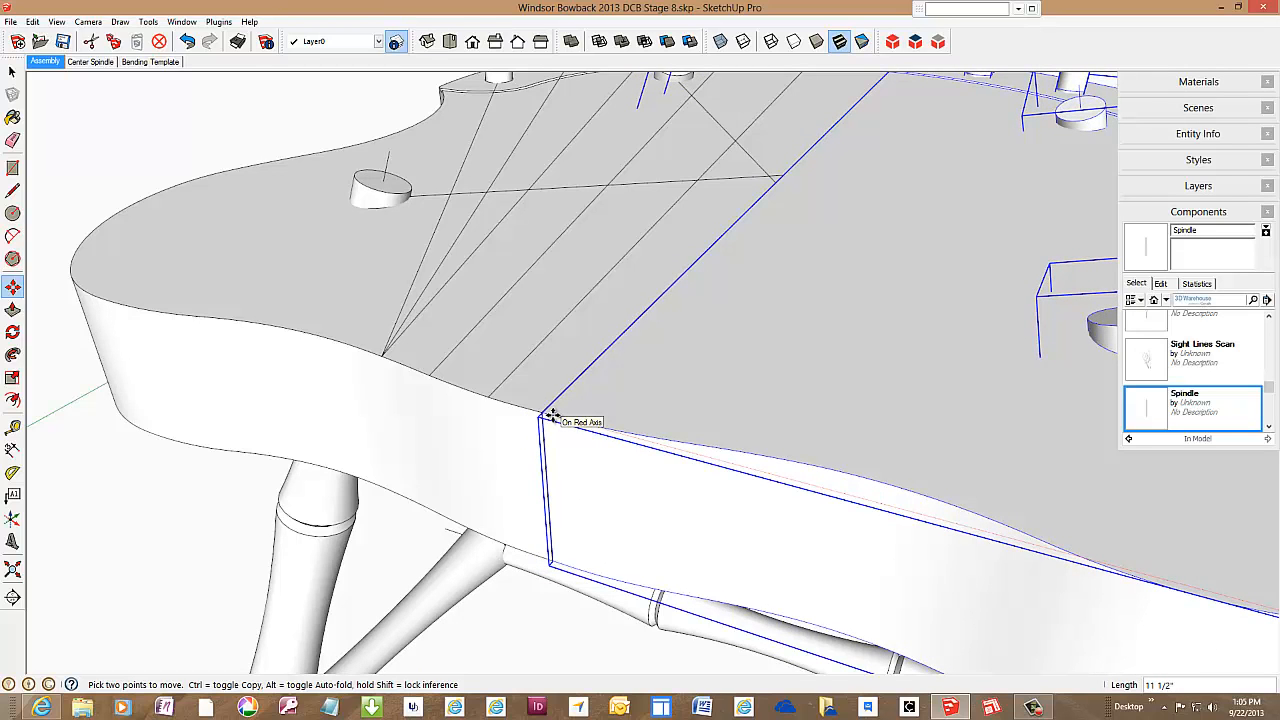
{"action": "scroll", "coordinate": [631, 424], "scroll_direction": "down", "scroll_amount": 5}
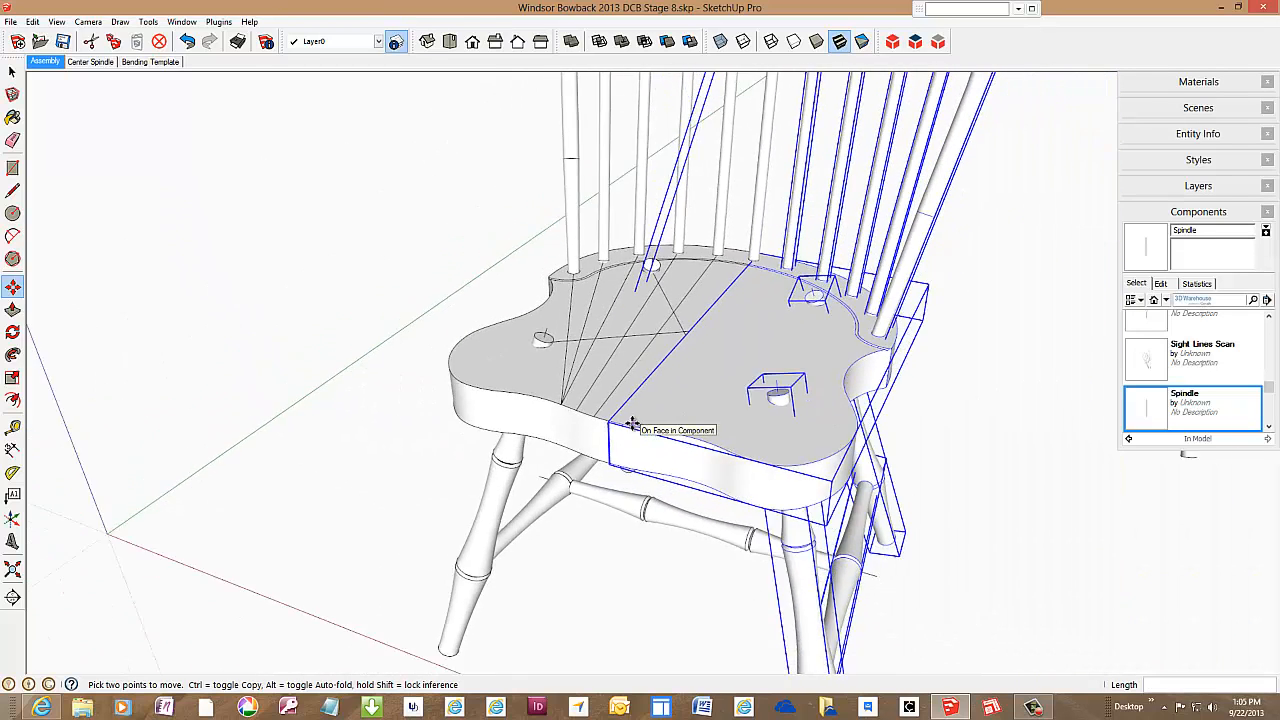
- Clear the selection of the mirrored half and view the whole assembled chair
{"action": "scroll", "coordinate": [631, 424], "scroll_direction": "down", "scroll_amount": 6}
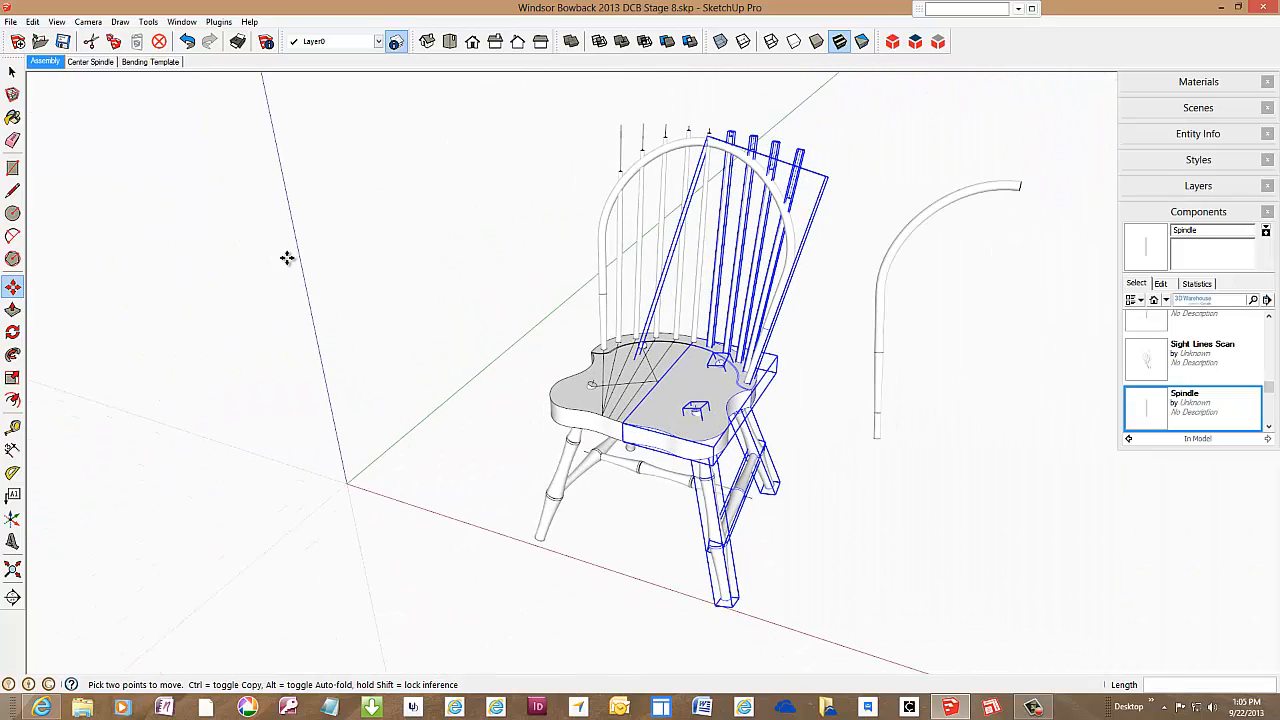
{"action": "left_click", "coordinate": [13, 71]}
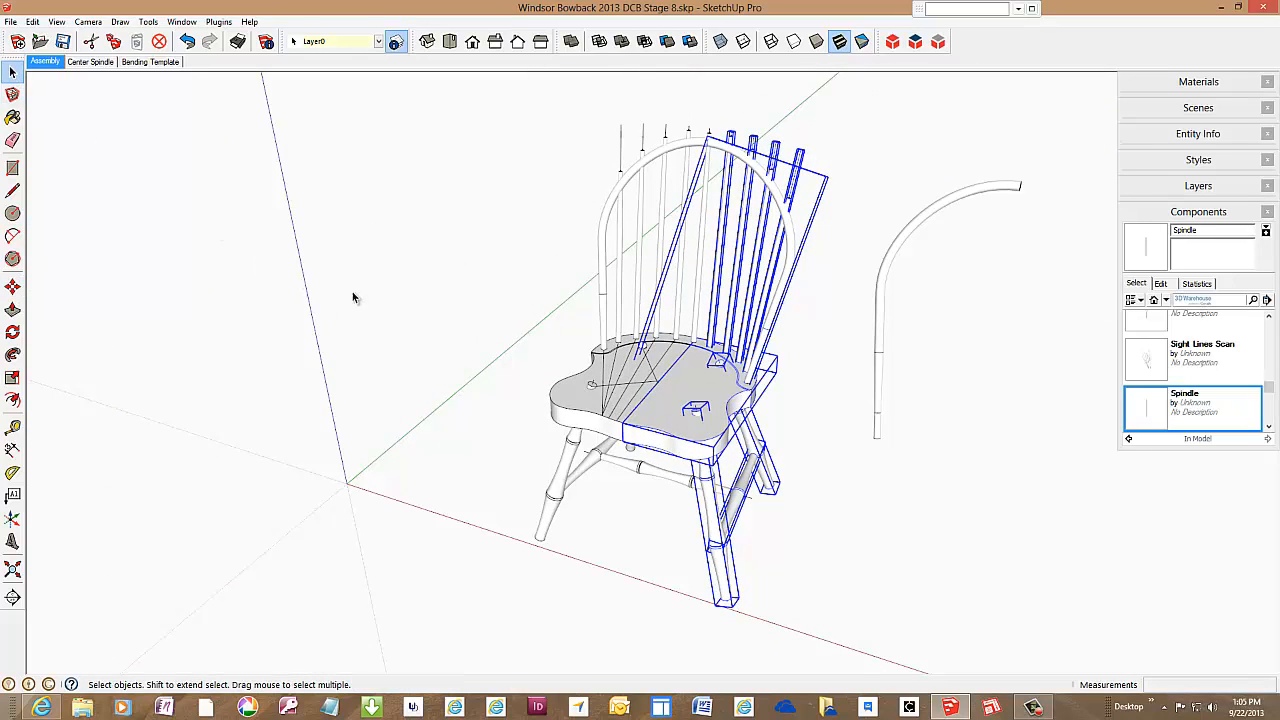
{"action": "left_click", "coordinate": [378, 305]}
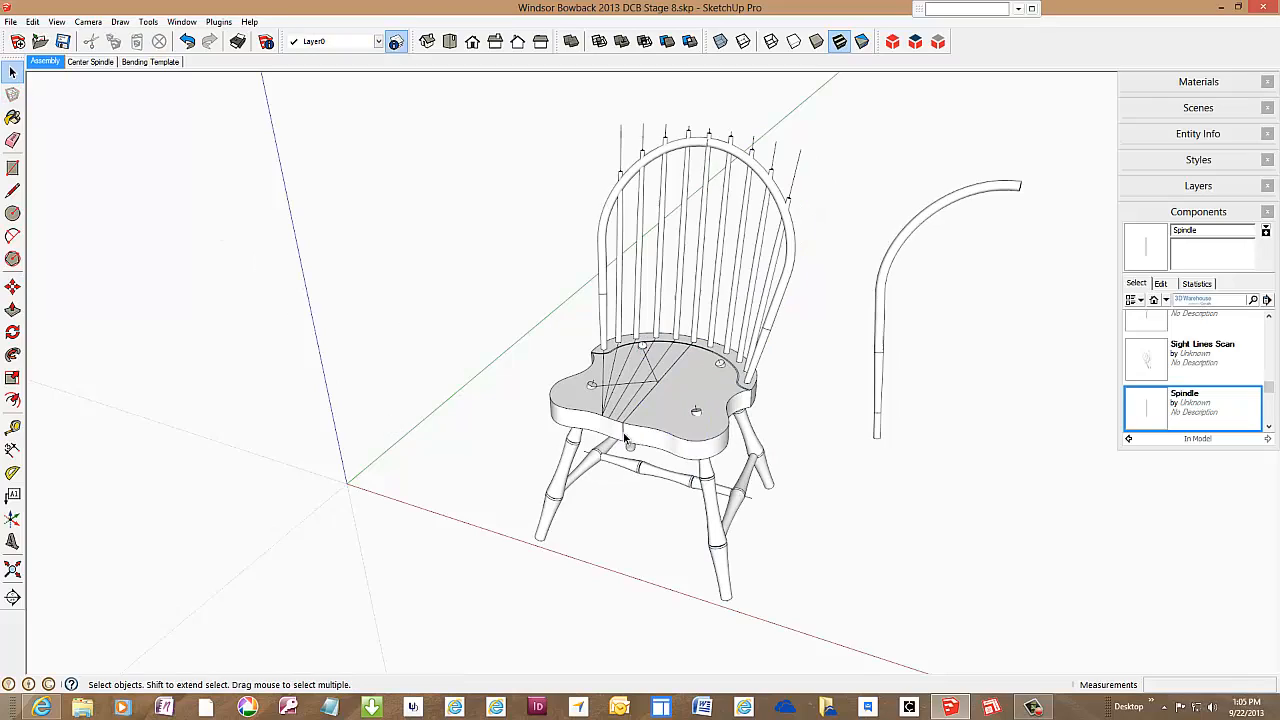
{"action": "middle_click_drag", "start_coordinate": [590, 425], "coordinate": [635, 170]}
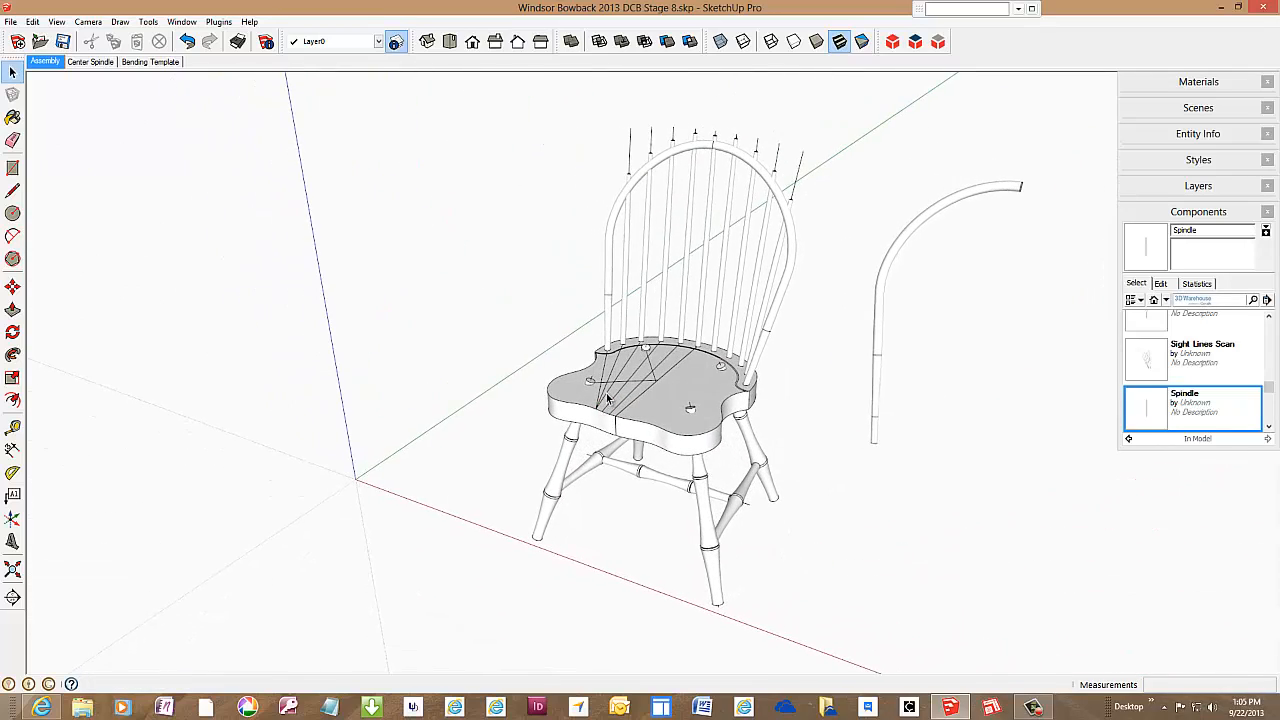
- Open the original half's outermost spindle component for editing, examine its upper end and centerline above the bow, and close the component
{"action": "left_click", "coordinate": [628, 215]}
{"action": "right_click", "coordinate": [628, 214]}
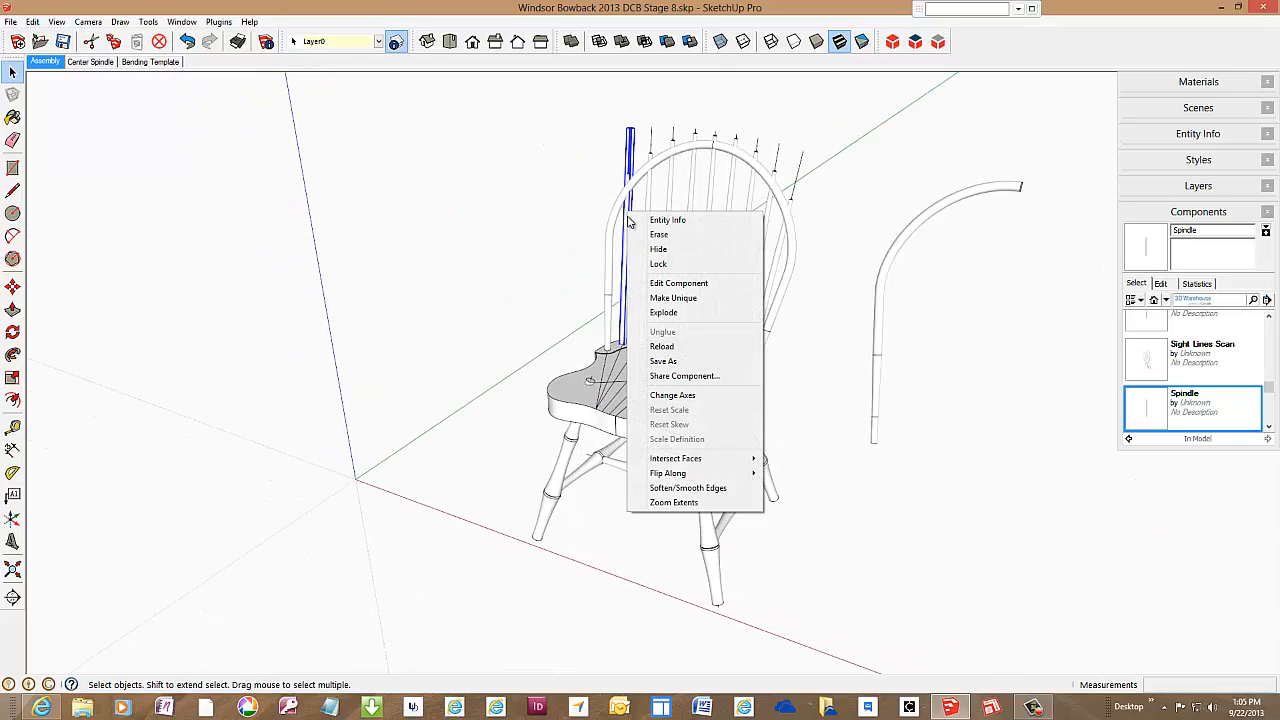
{"action": "left_click", "coordinate": [655, 283]}
{"action": "scroll", "coordinate": [629, 170], "scroll_direction": "up", "scroll_amount": 3}
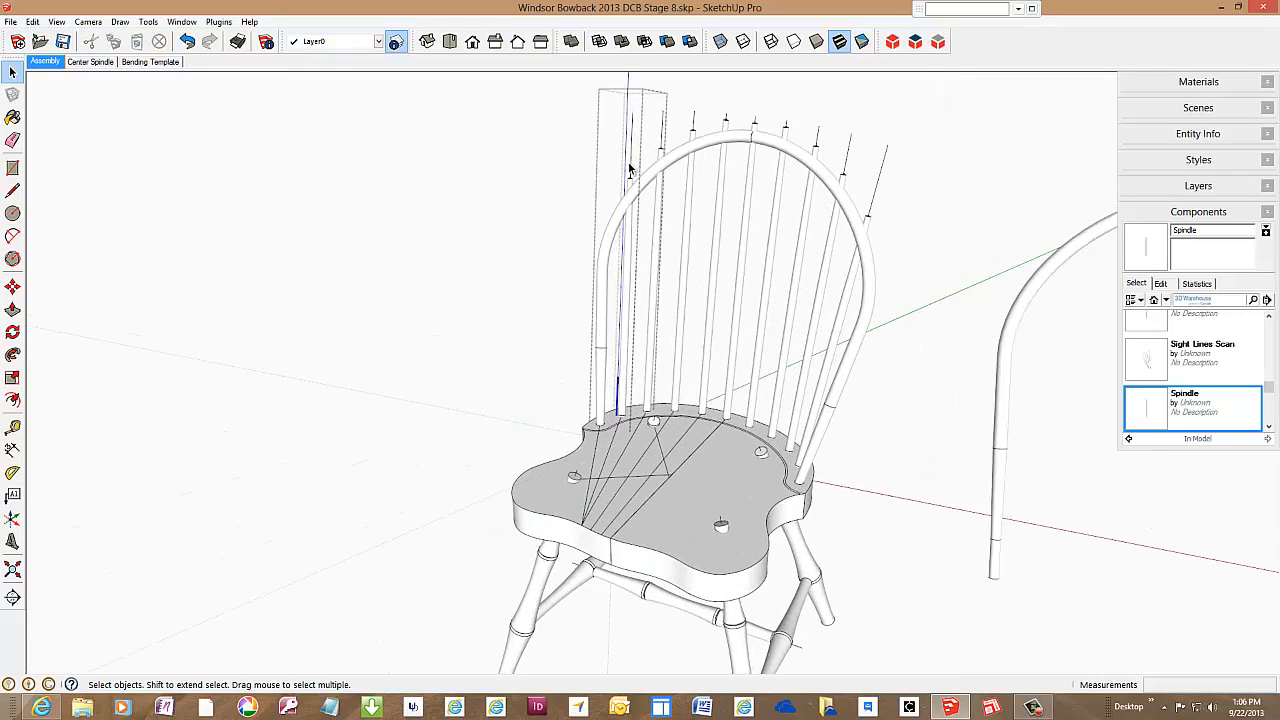
{"action": "scroll", "coordinate": [629, 170], "scroll_direction": "up", "scroll_amount": 1}
{"action": "scroll", "coordinate": [631, 133], "scroll_direction": "up", "scroll_amount": 2}
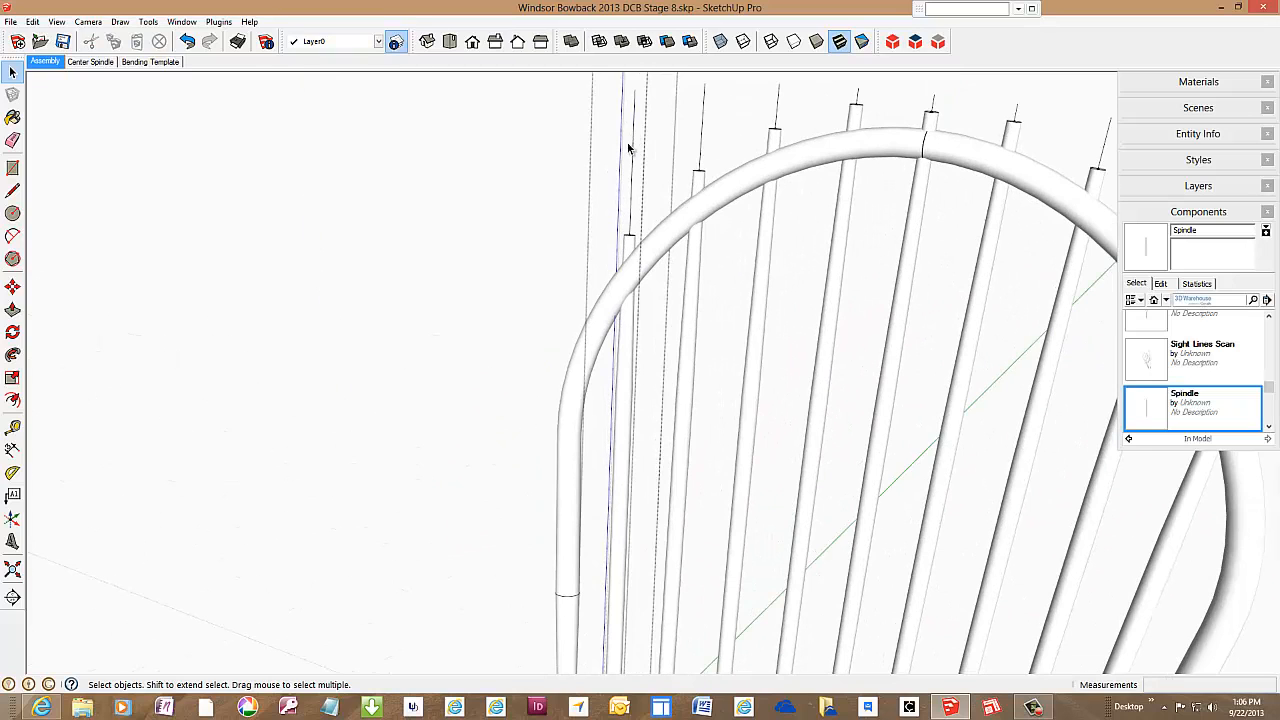
{"action": "scroll", "coordinate": [629, 290], "scroll_direction": "down", "scroll_amount": 2}
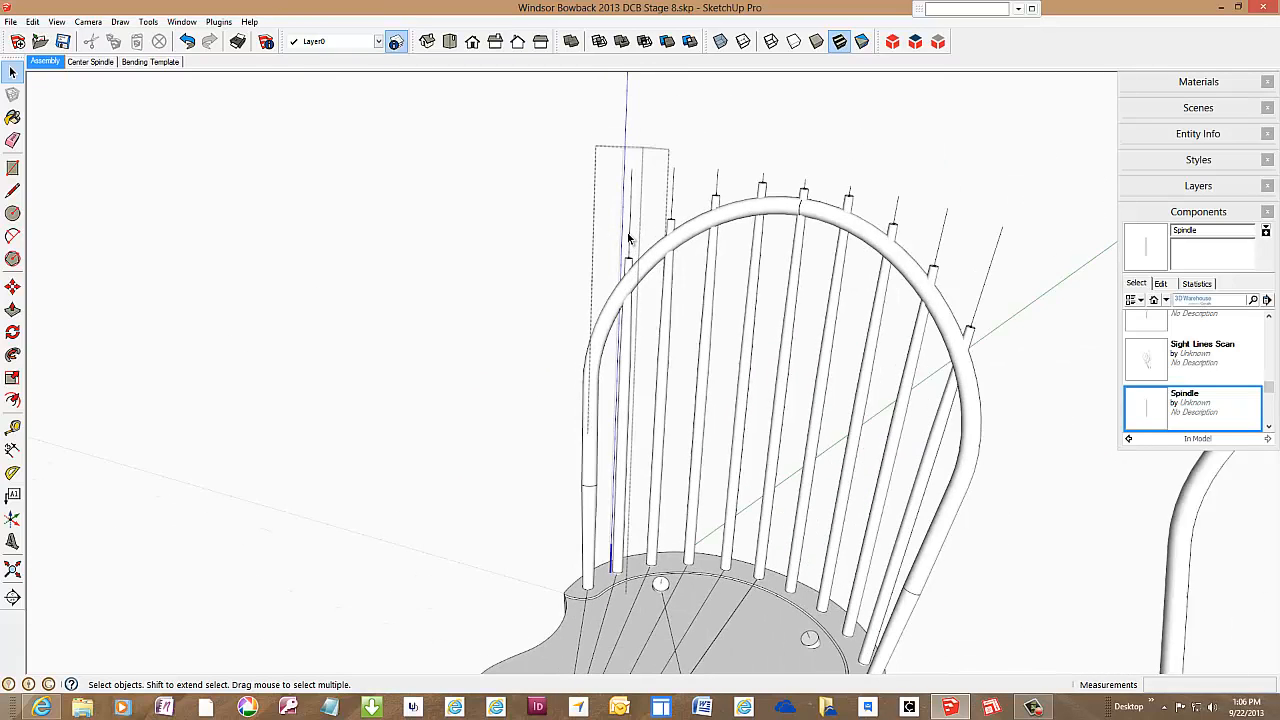
{"action": "scroll", "coordinate": [629, 250], "scroll_direction": "up", "scroll_amount": 3}
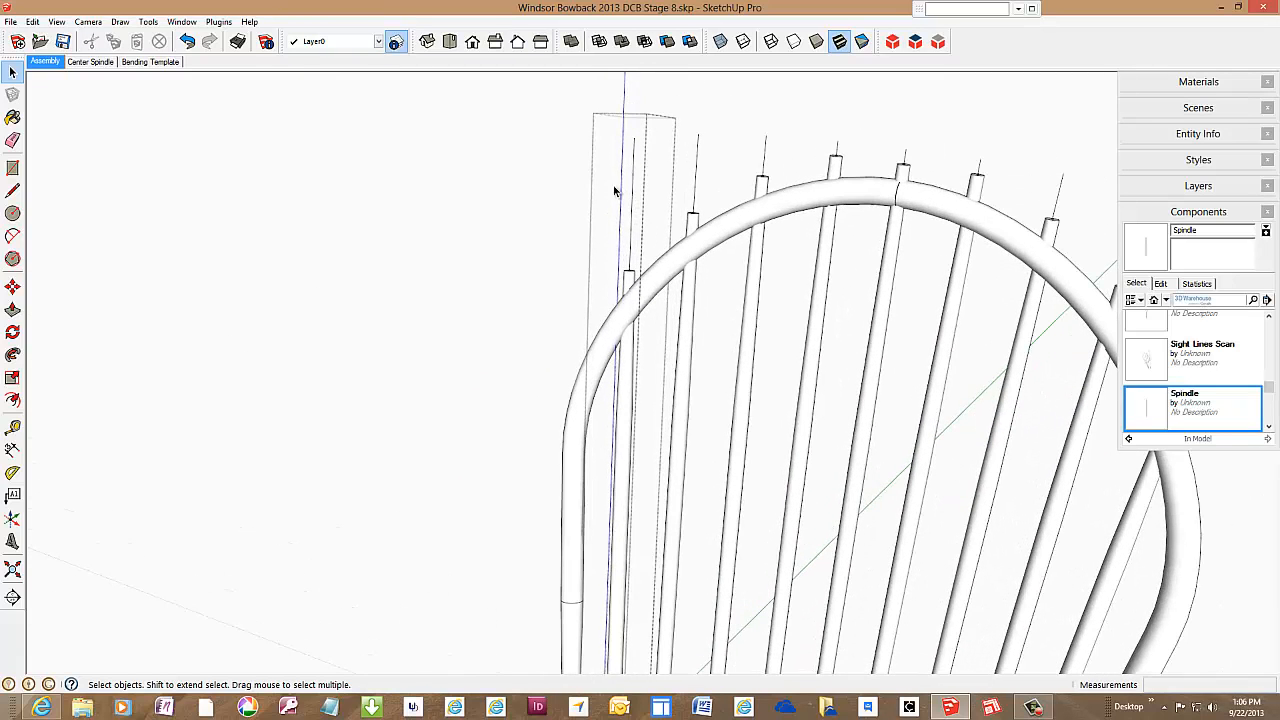
{"action": "right_click", "coordinate": [484, 175]}
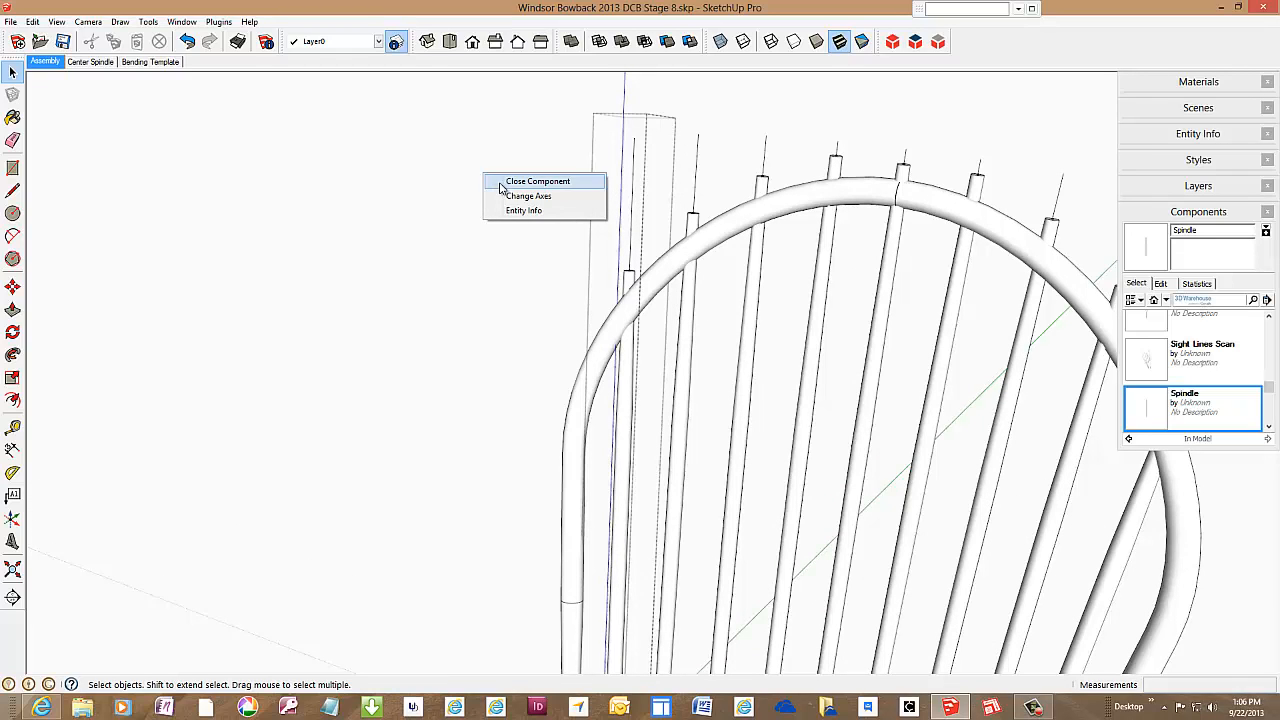
{"action": "left_click", "coordinate": [507, 182]}
- Examine the assembled chair's bow, spindles, seat and undercarriage from above and from a lower front angle
{"action": "scroll", "coordinate": [617, 295], "scroll_direction": "down", "scroll_amount": 5}
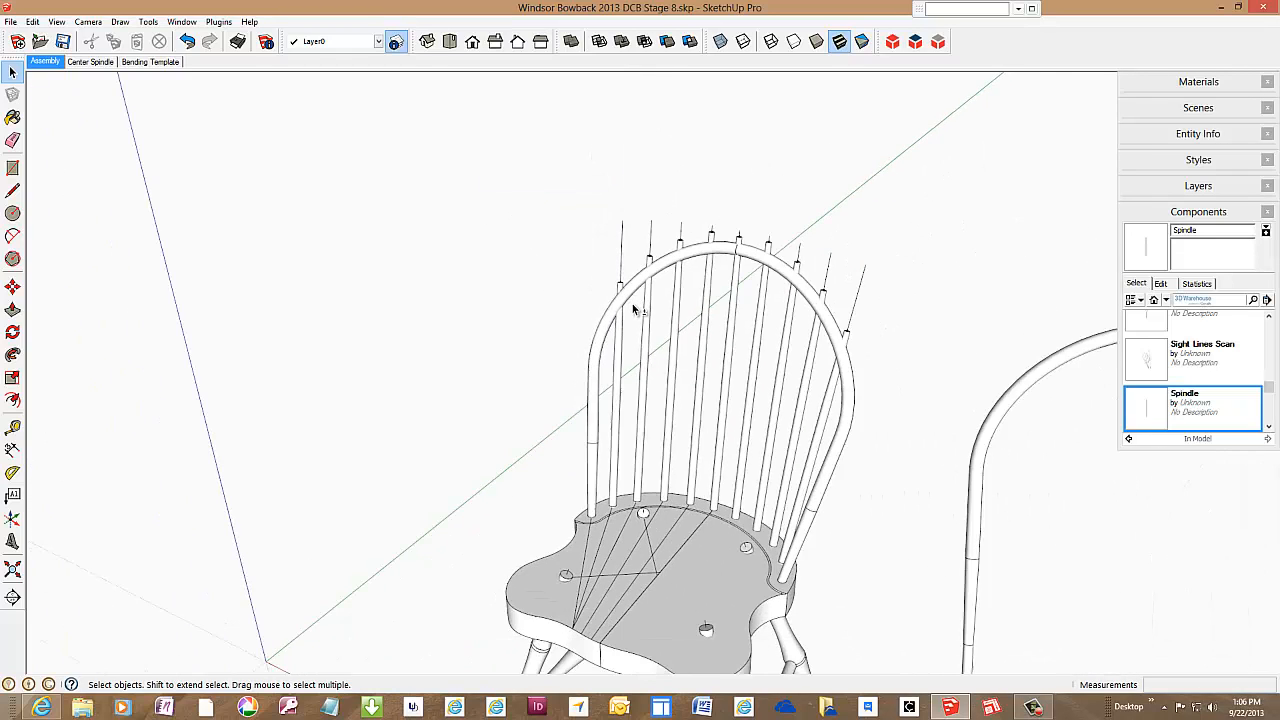
{"action": "middle_click_drag", "start_coordinate": [632, 300], "coordinate": [613, 177], "text": "shift"}
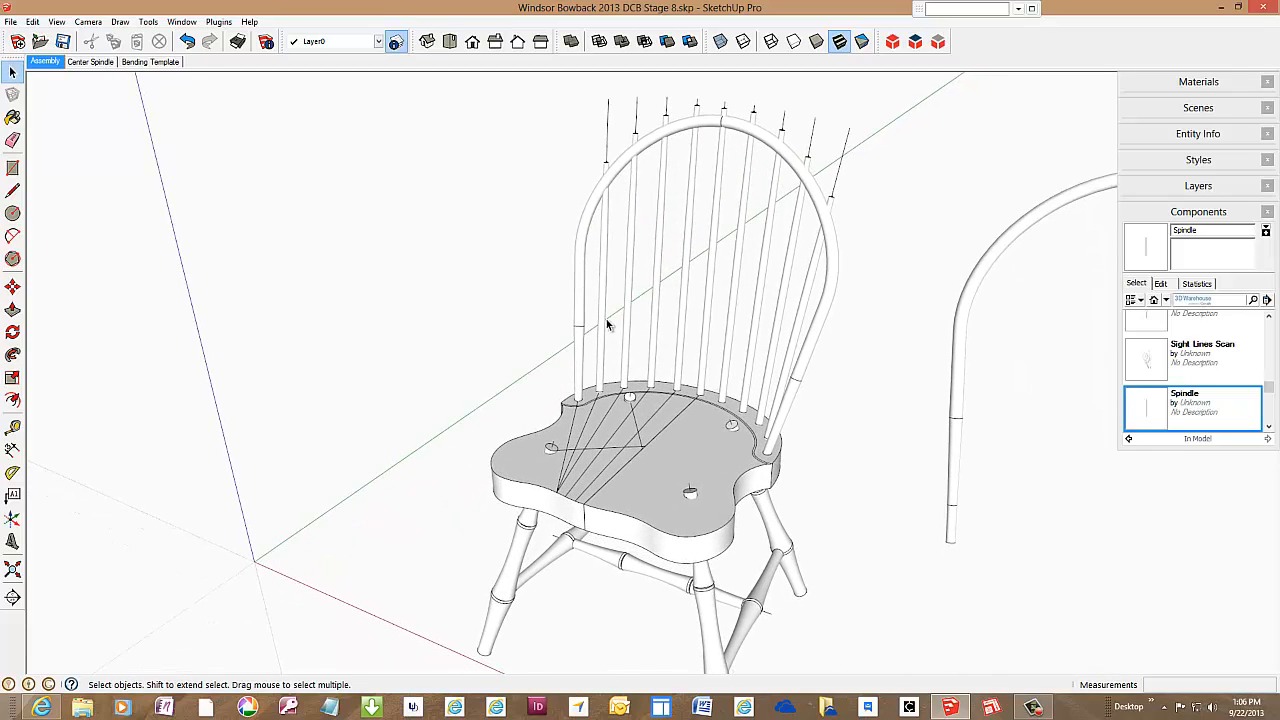
{"action": "scroll", "coordinate": [610, 304], "scroll_direction": "down", "scroll_amount": 2}
{"action": "scroll", "coordinate": [610, 308], "scroll_direction": "down", "scroll_amount": 2}
{"action": "scroll", "coordinate": [662, 417], "scroll_direction": "up", "scroll_amount": 3}
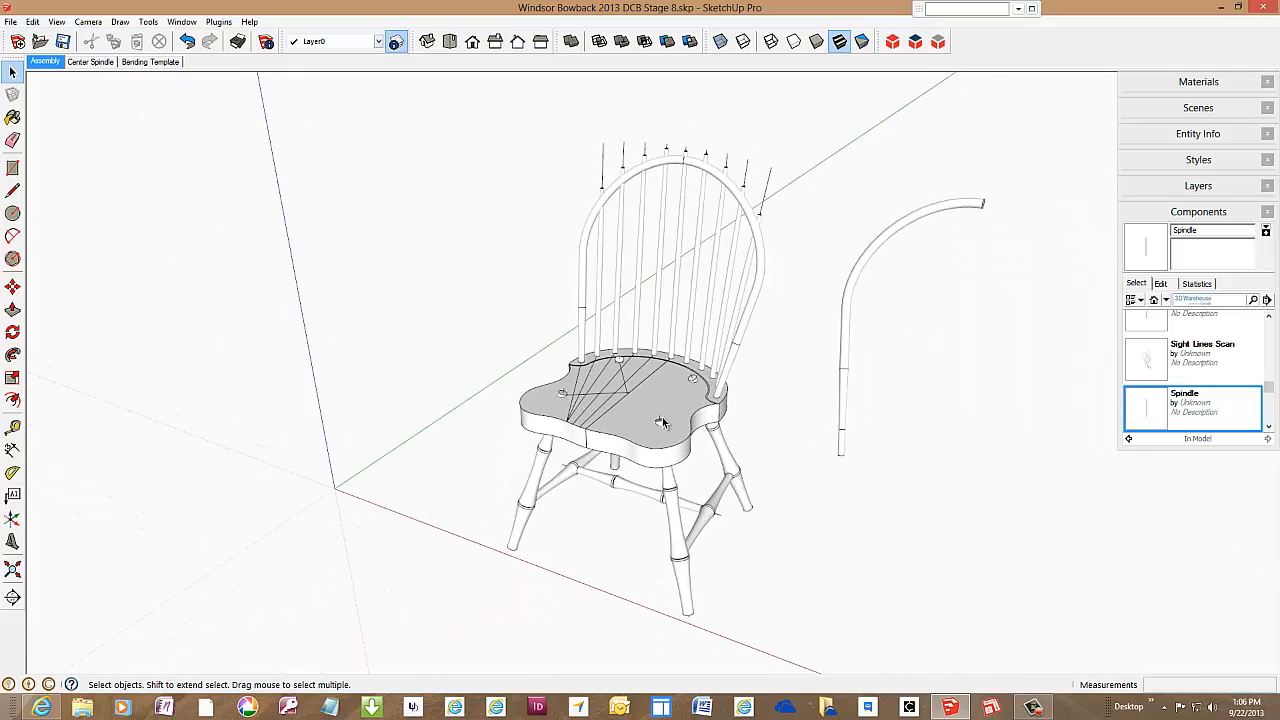
{"action": "middle_click_drag", "start_coordinate": [660, 416], "coordinate": [615, 327]}
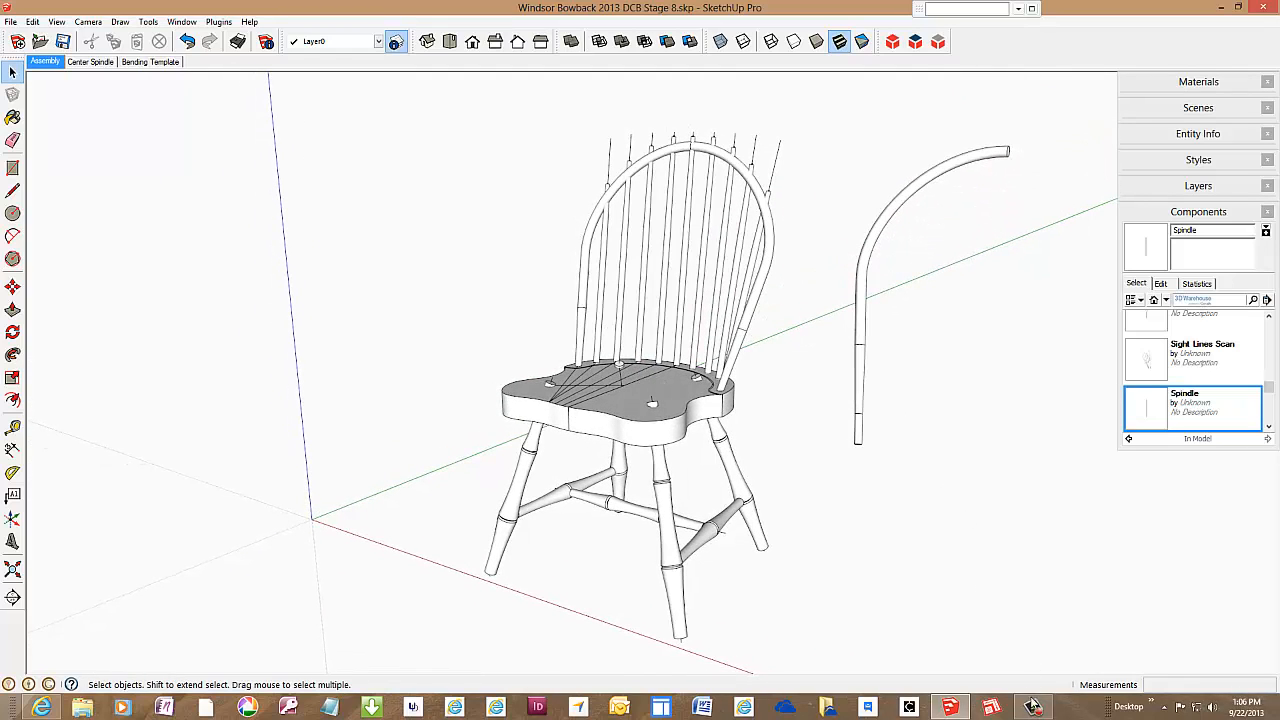
{"action": "left_click", "coordinate": [1033, 708]}
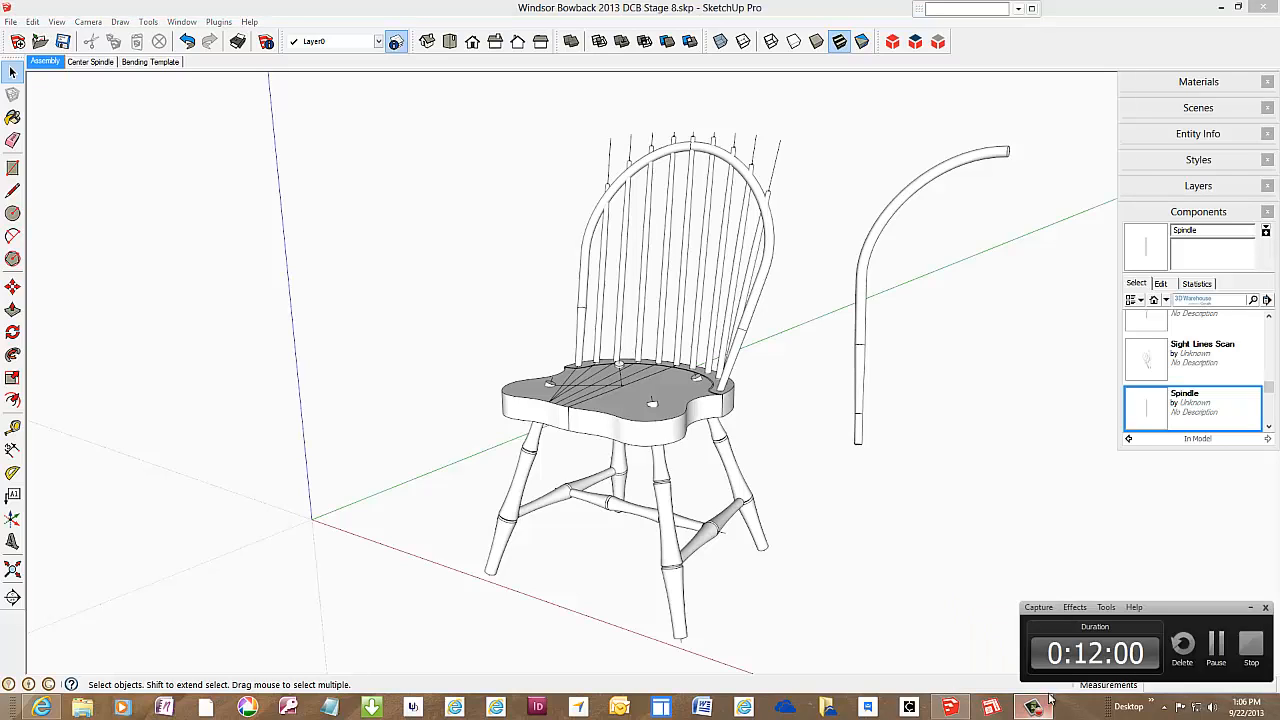